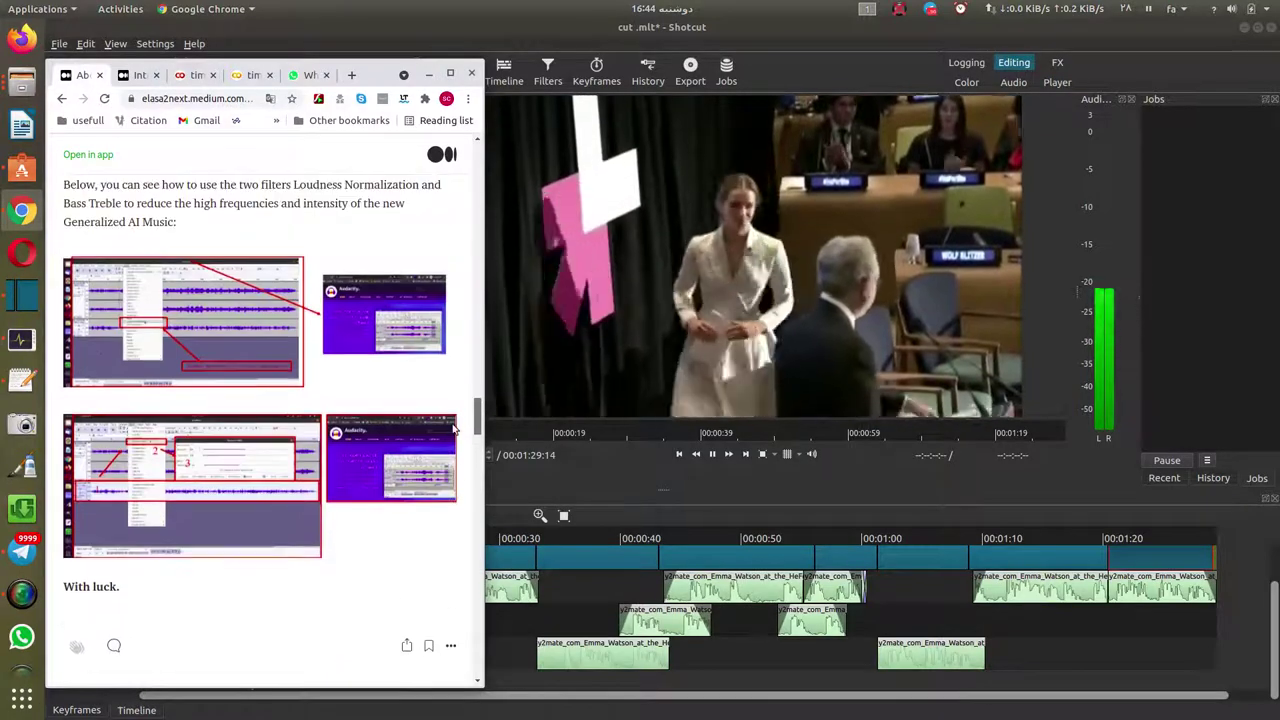
- Skim the article introducing the waste management project down to its programming video
key(ctrl+Tab)
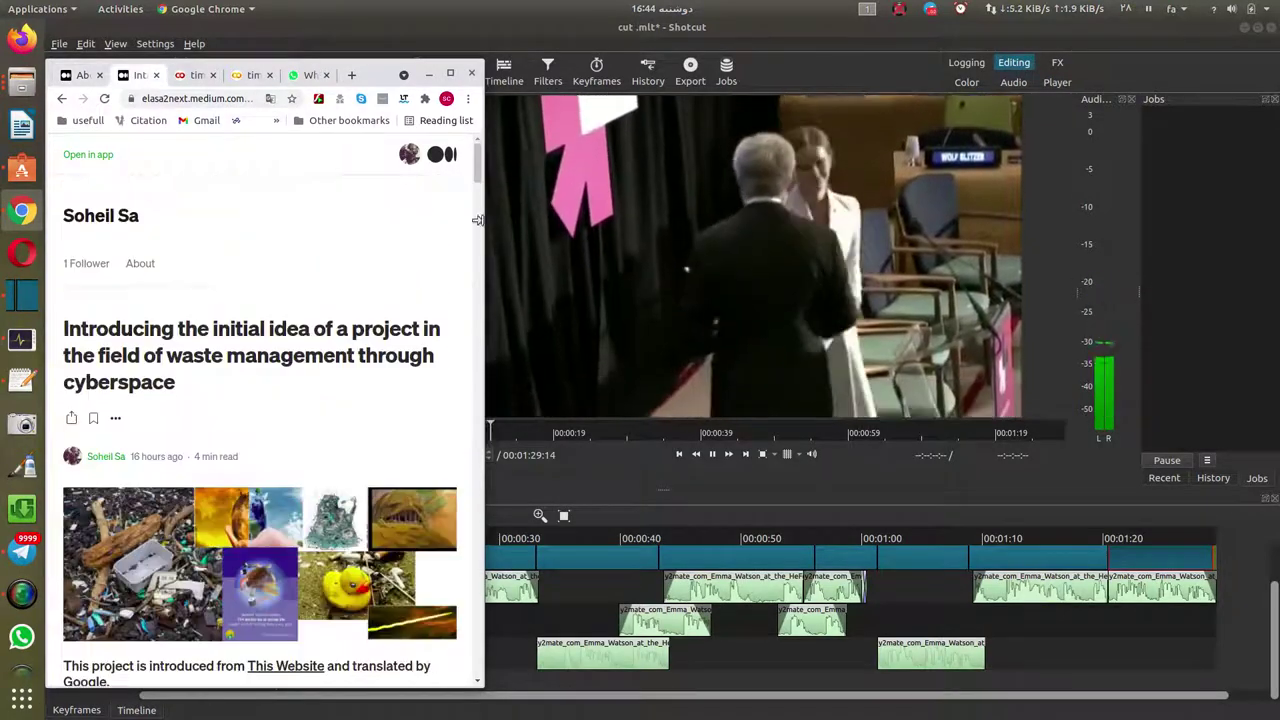
click(468, 277)
drag(468, 277, 476, 400)
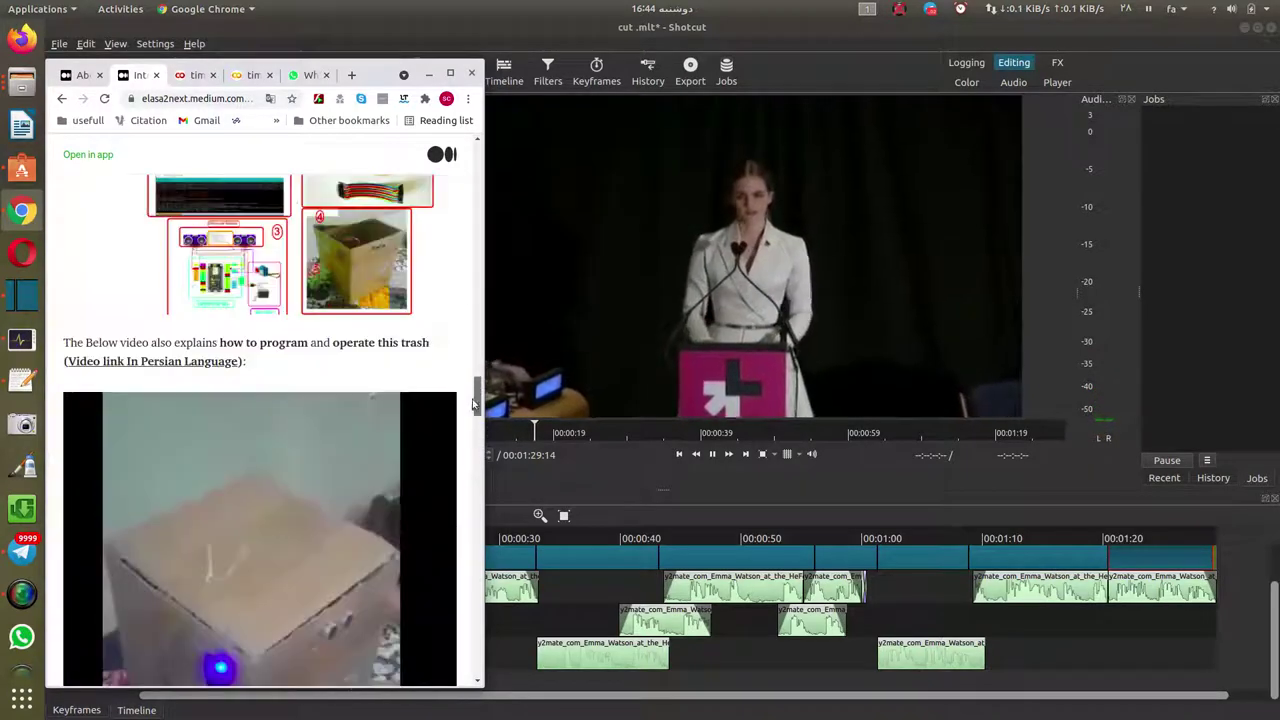
- Switch to the timbre_transfer.ipynb notebook and run all of its cells, accepting the run prompt
click(250, 75)
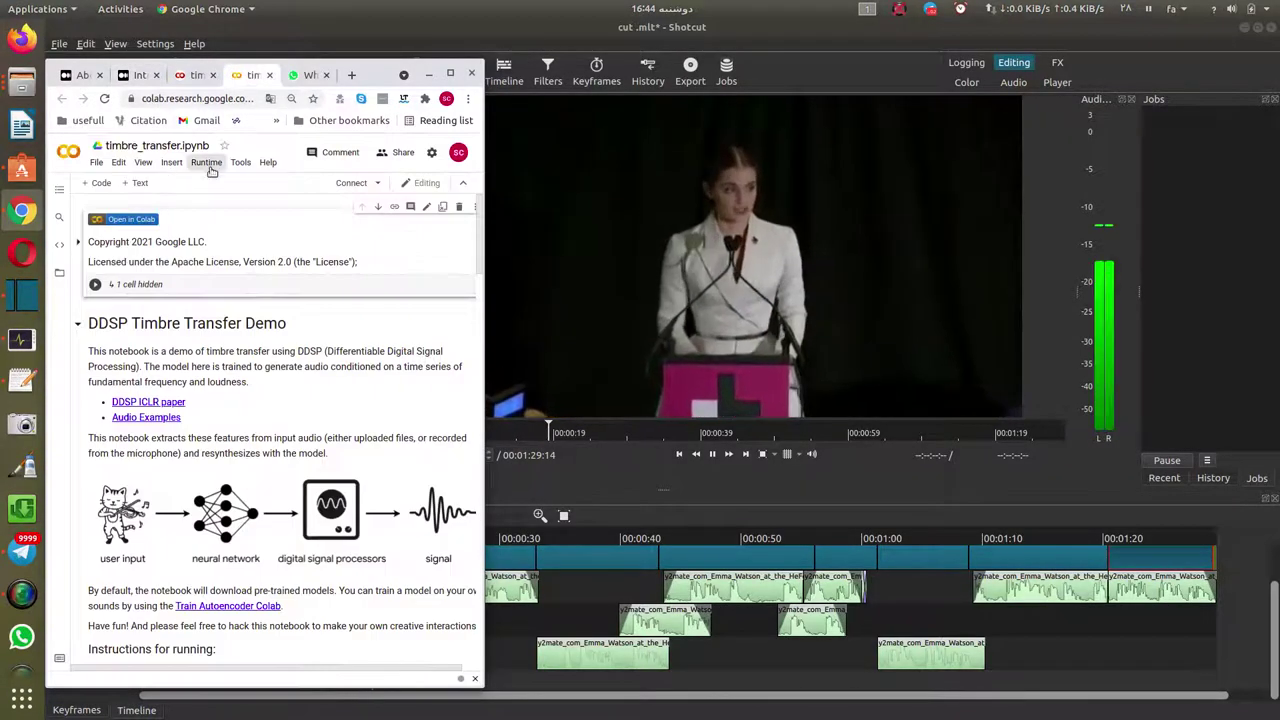
click(206, 162)
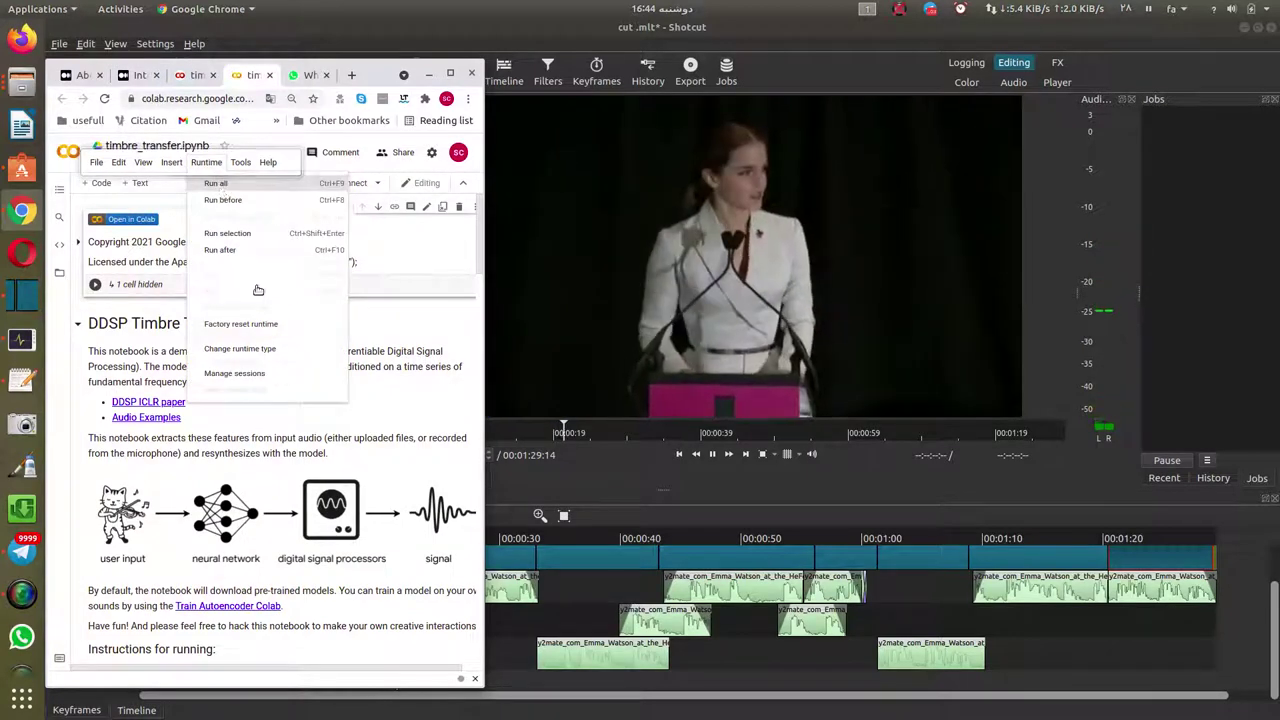
click(224, 186)
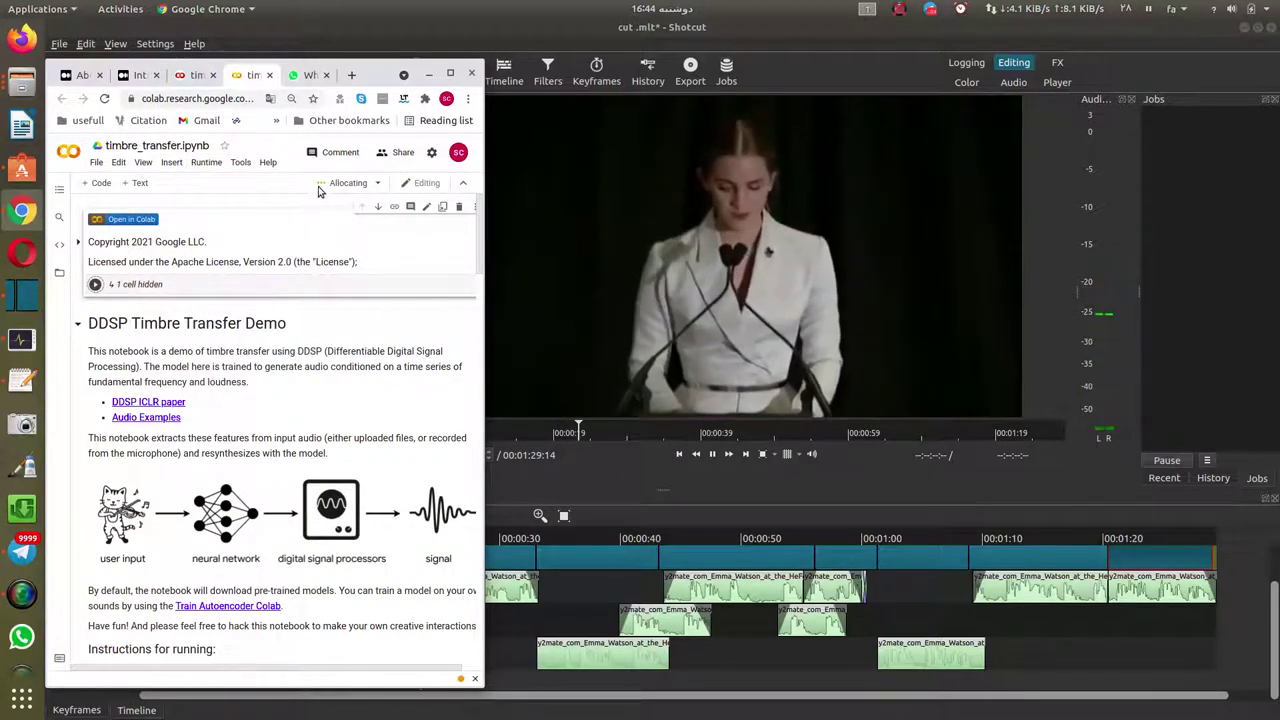
click(354, 450)
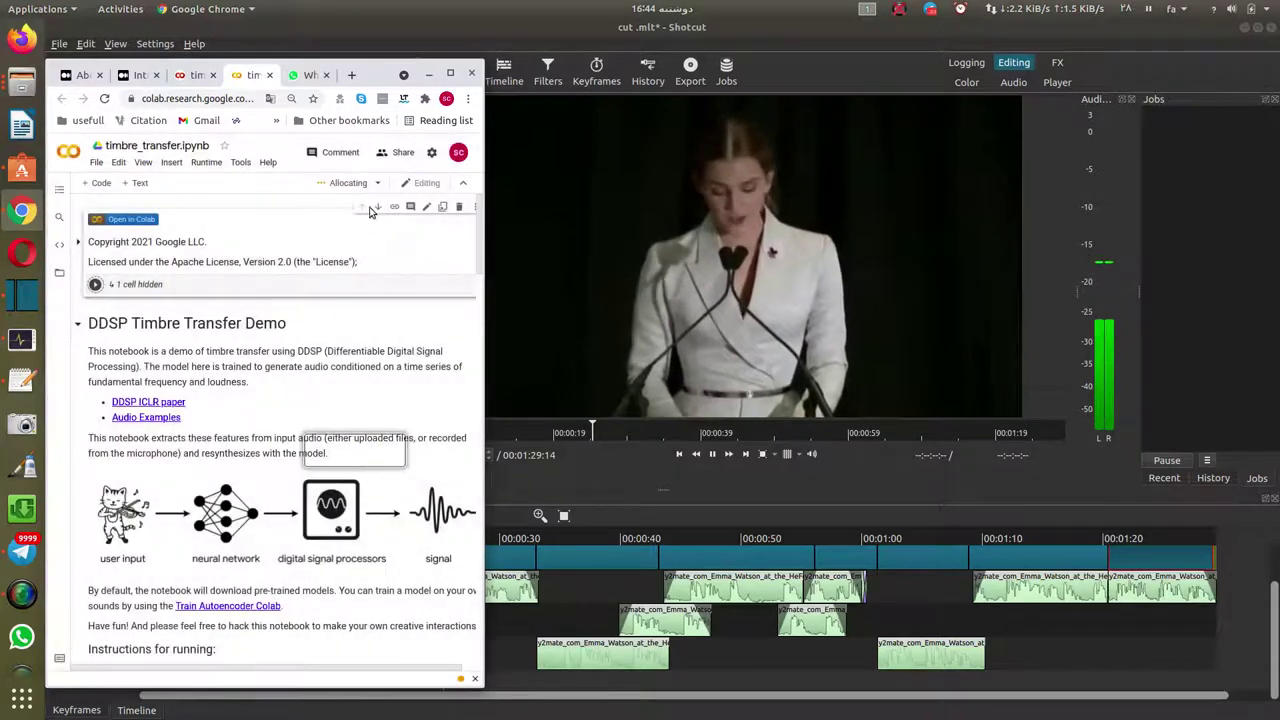
- Choose Upload (.mp3 or .wav) as the record_or_upload option in the Record or Upload Audio cell
scroll(281, 423, down, 2)
scroll(280, 423, down, 8)
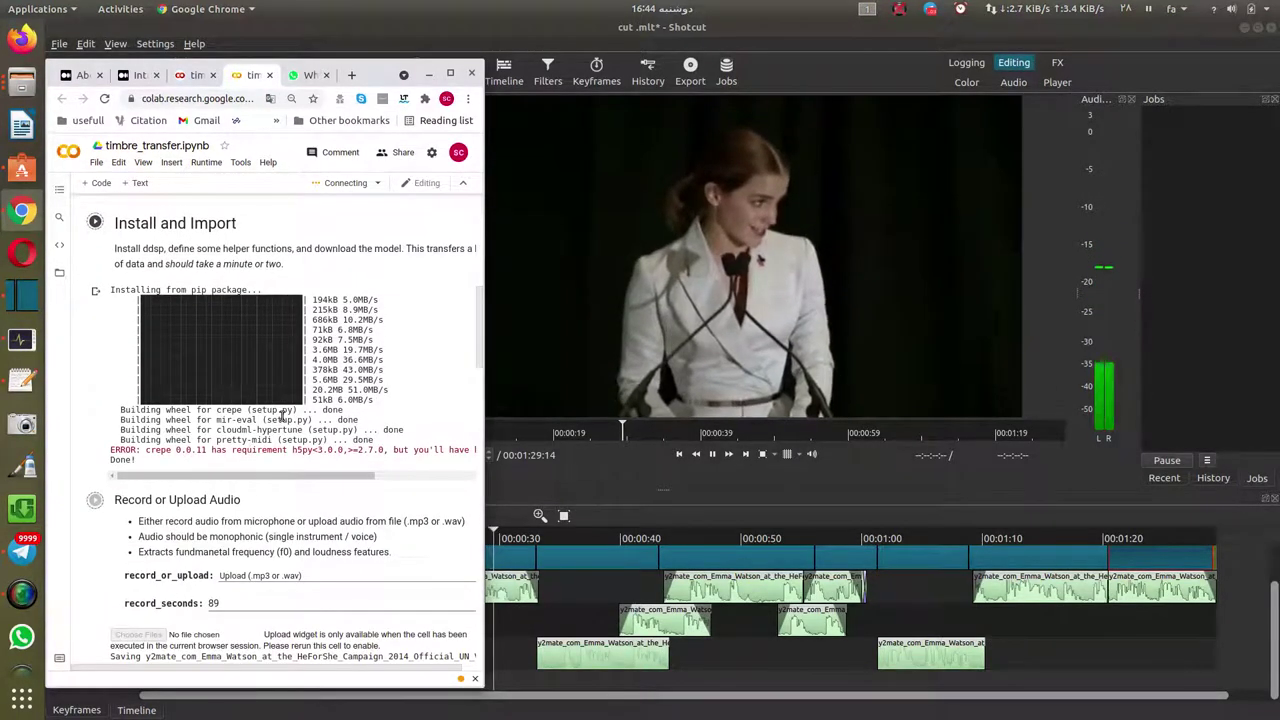
scroll(275, 540, down, 5)
click(268, 297)
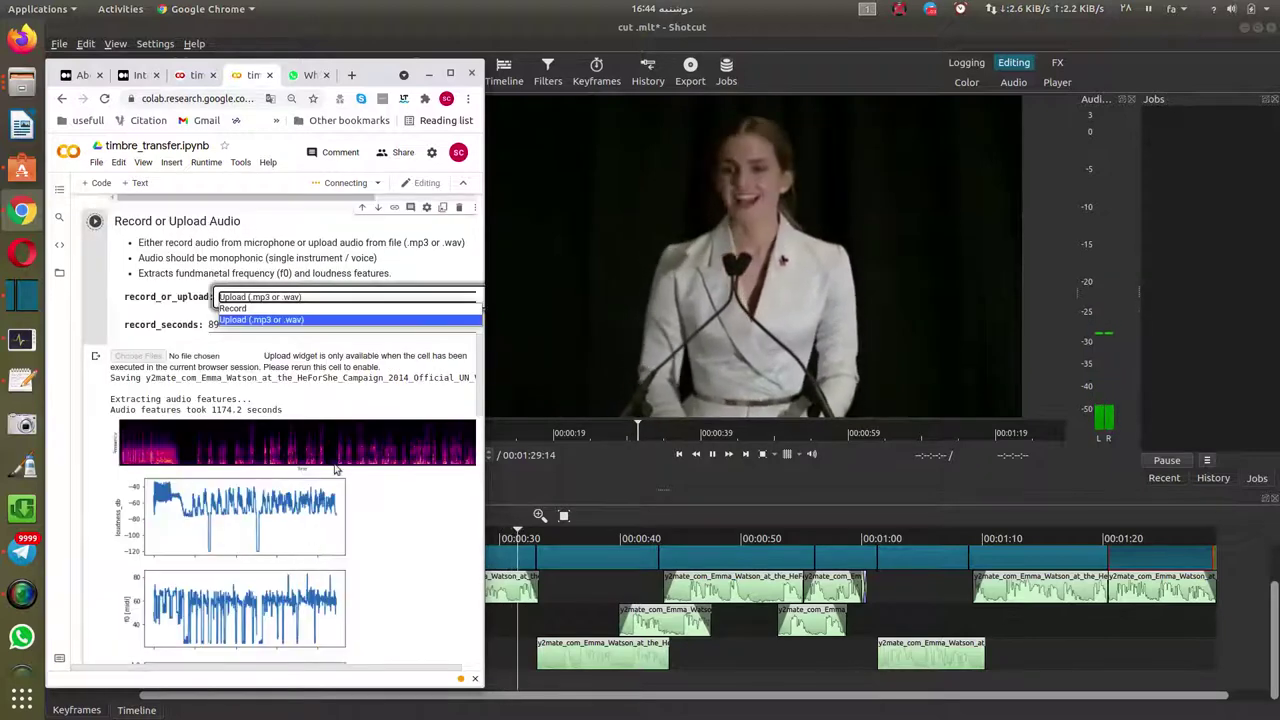
click(261, 319)
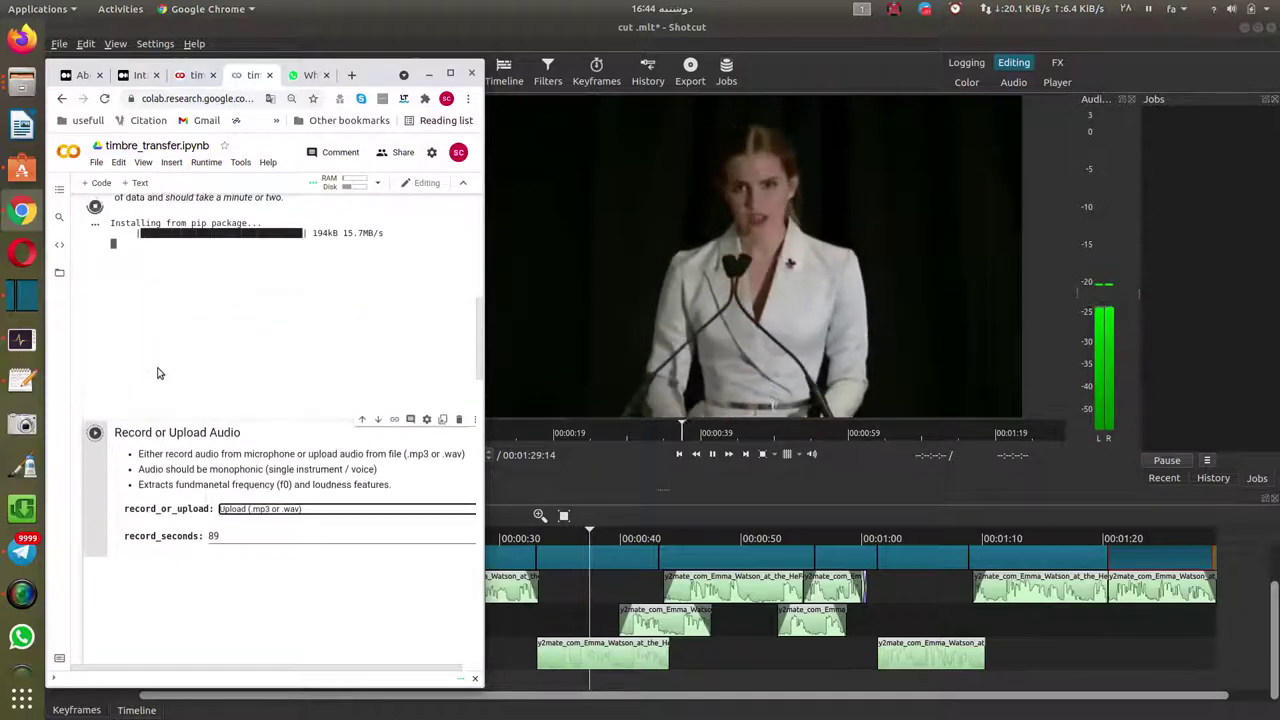
scroll(160, 391, up, 2)
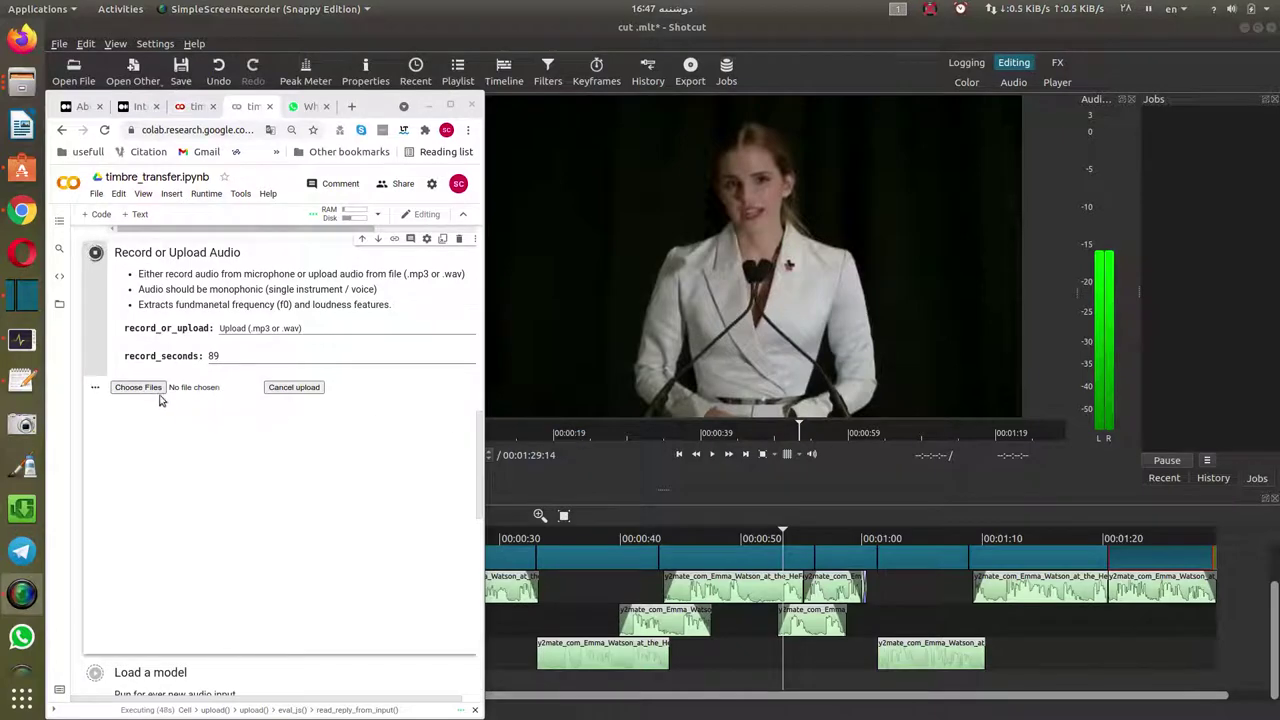
- Upload y2mate_com_Emma_Watson_at_the_HeForShe_Campaign_2014_Official_UN_Video_360p-cutted-low.mp3 from Music/AI MUSIC/UN Test to the Record or Upload Audio cell
click(140, 388)
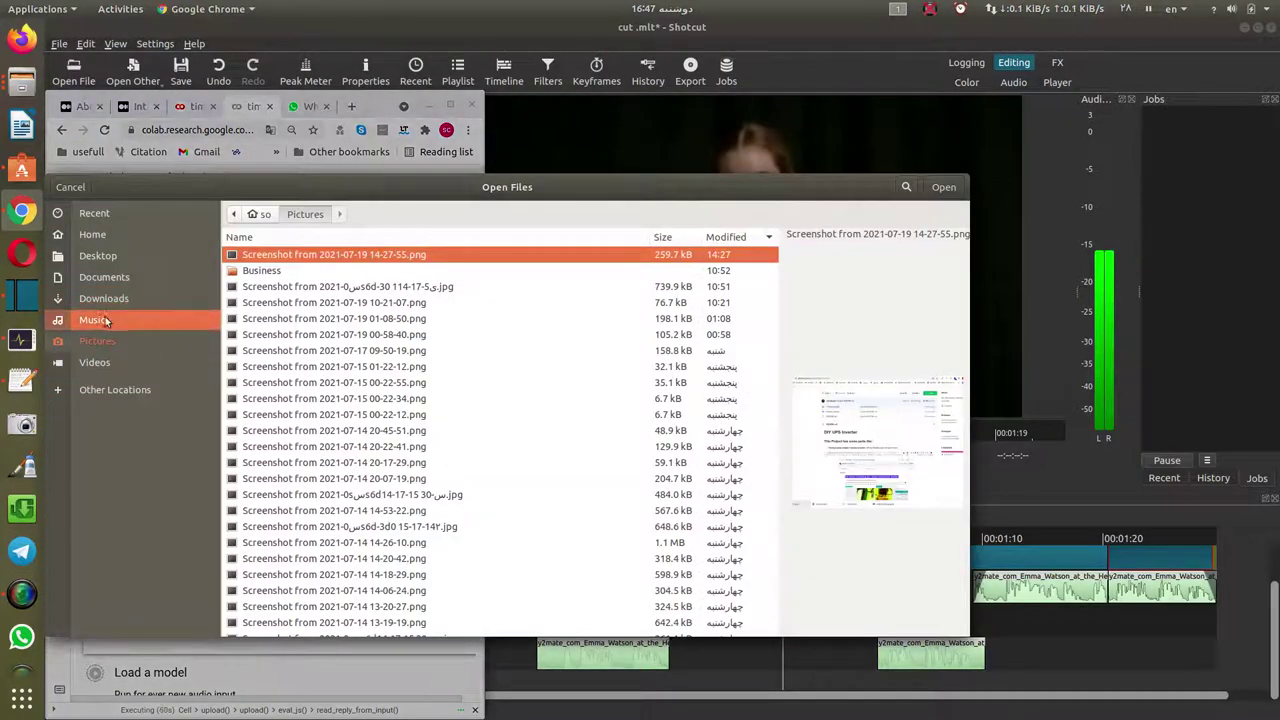
click(104, 320)
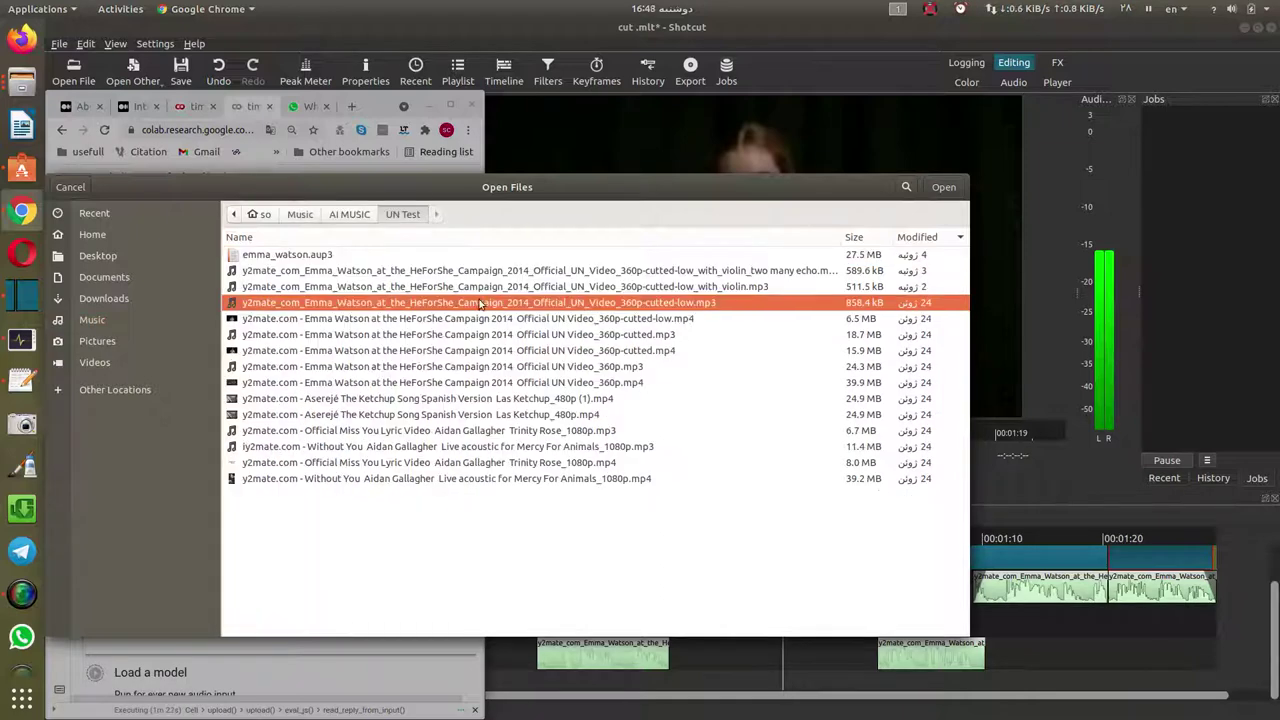
double_click(432, 303)
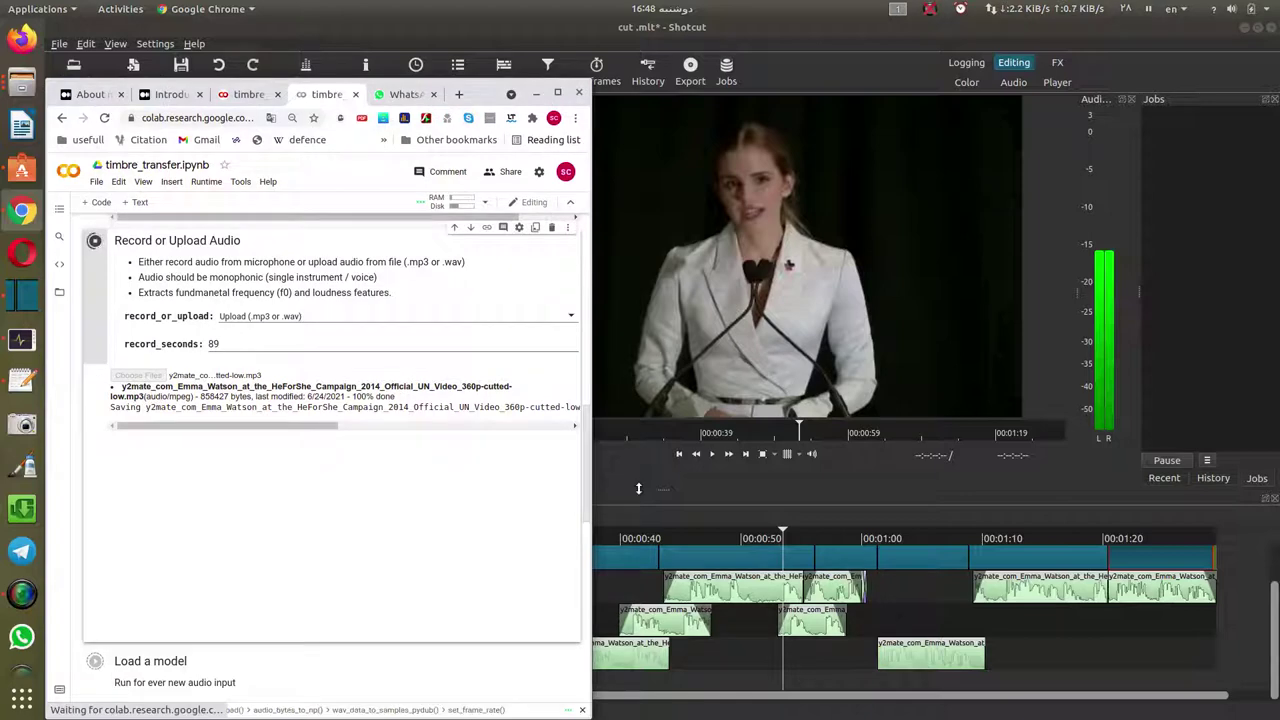
scroll(130, 515, down, 4)
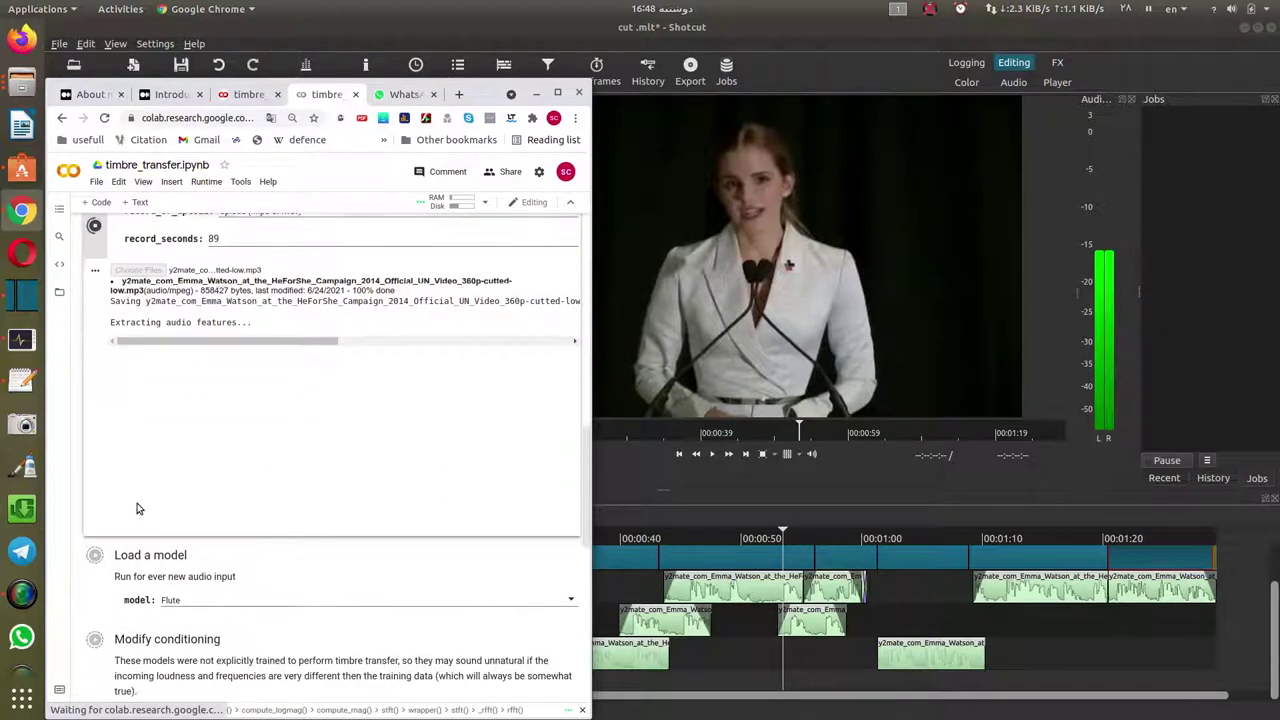
scroll(153, 476, up, 1)
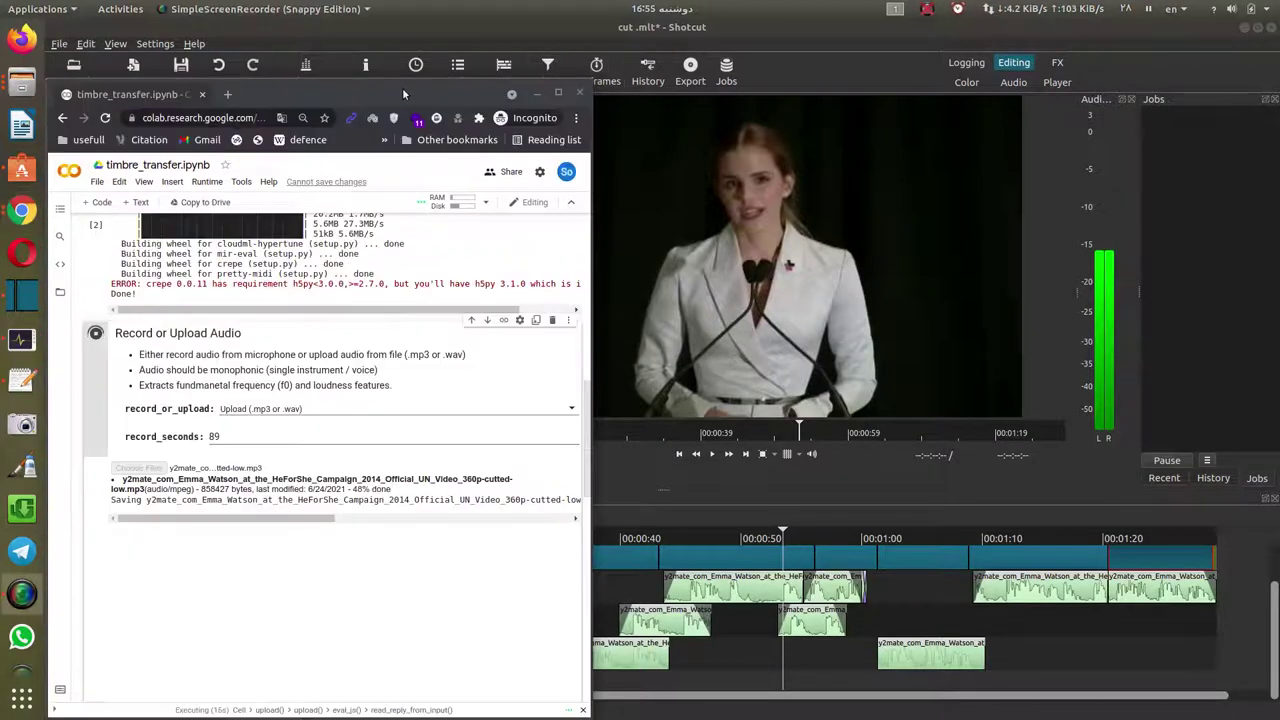
- Place the incognito notebook window beside the first one and review the Load a model choices in both notebooks
drag(400, 88, 945, 95)
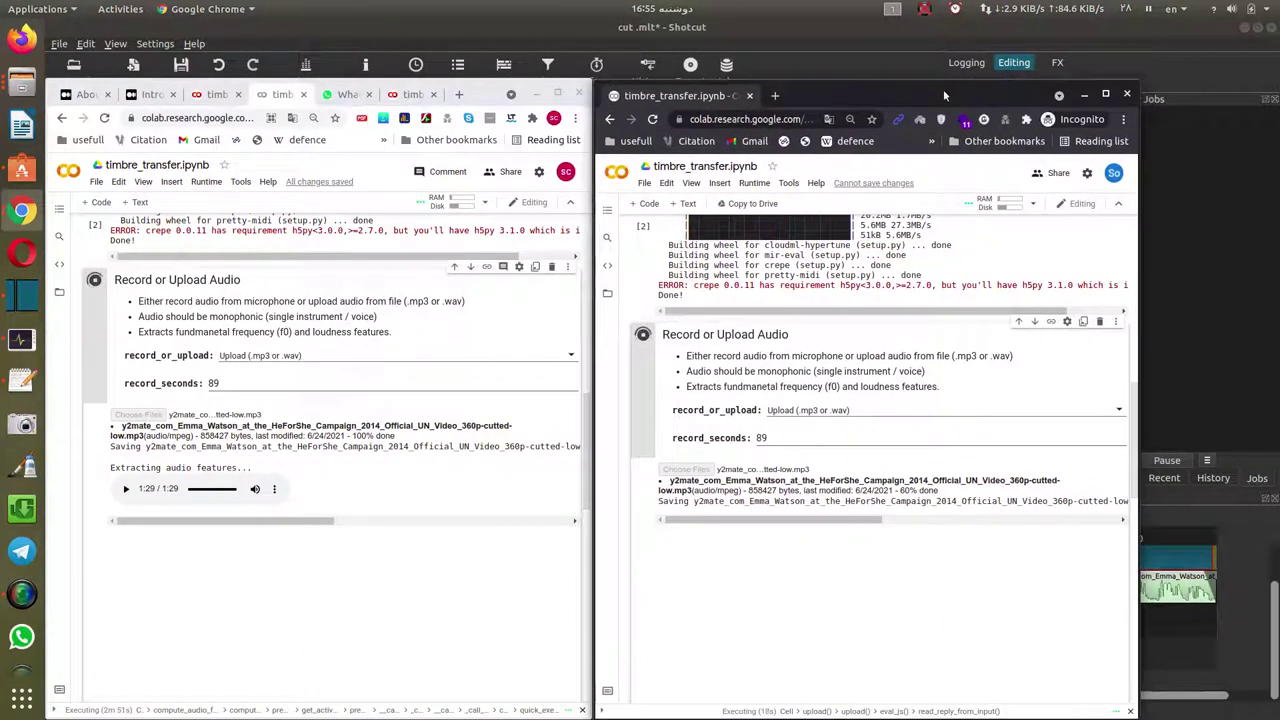
scroll(625, 490, down, 5)
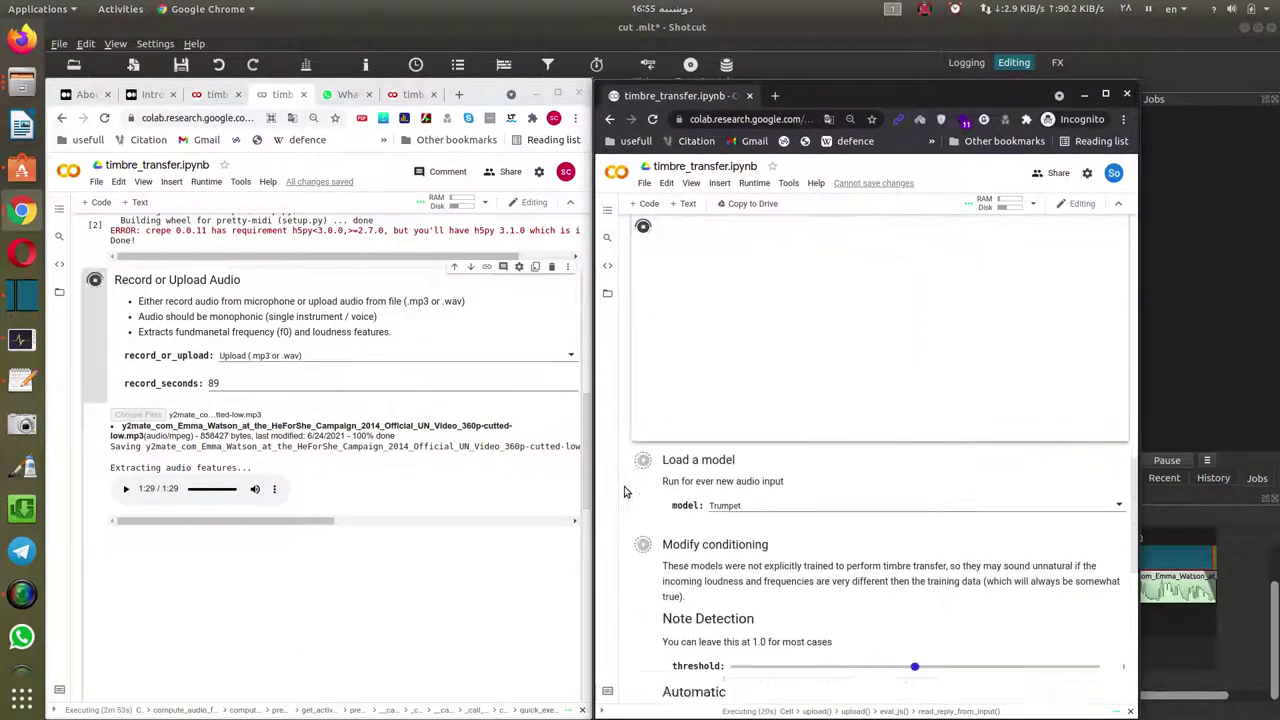
click(735, 330)
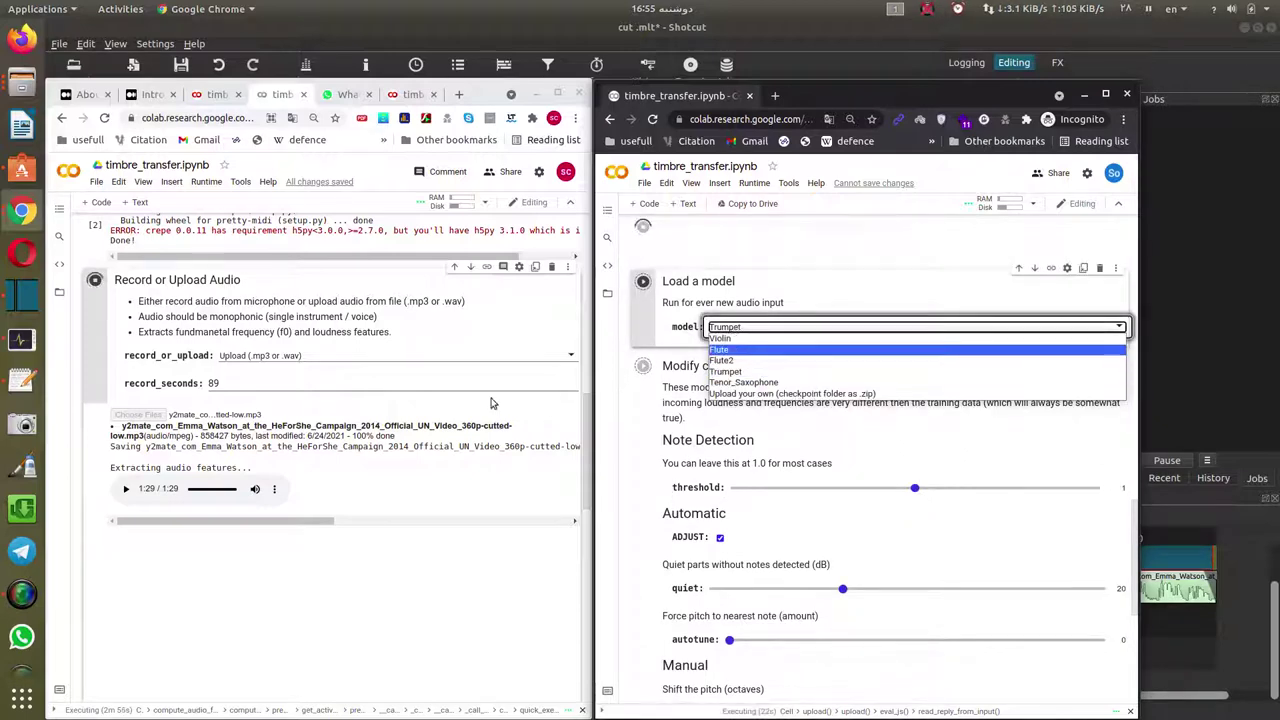
click(70, 457)
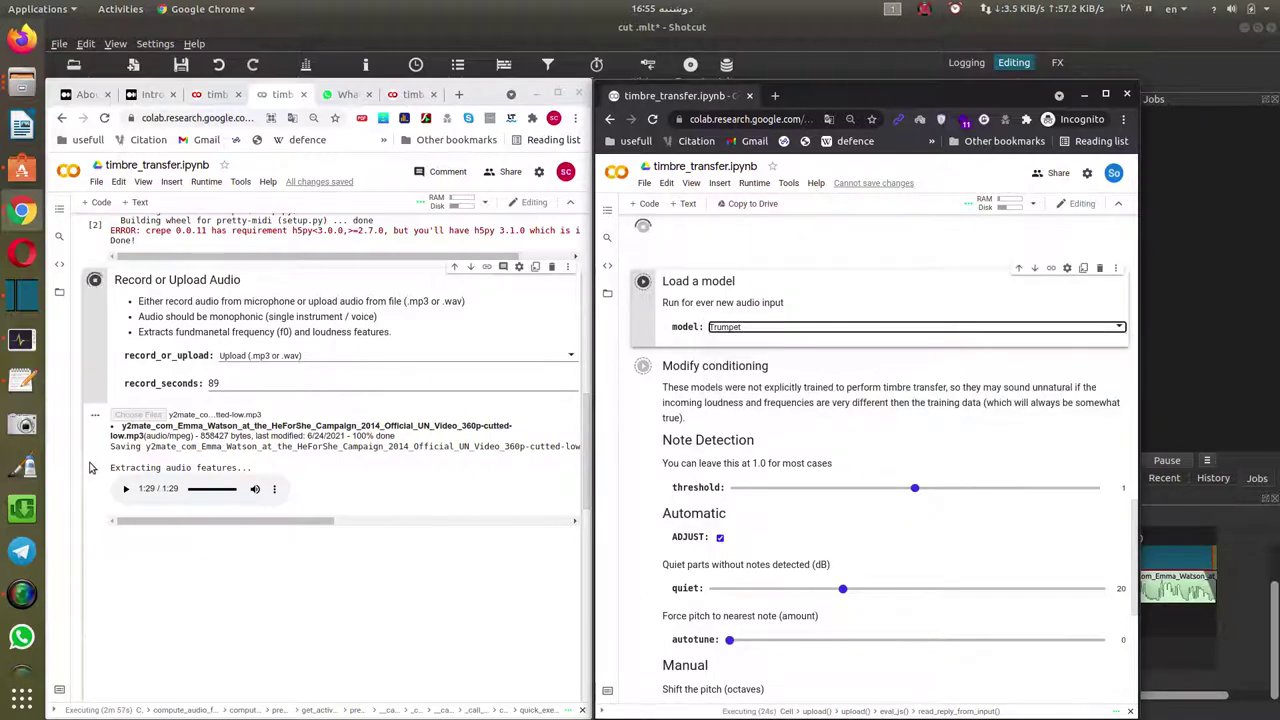
click(185, 449)
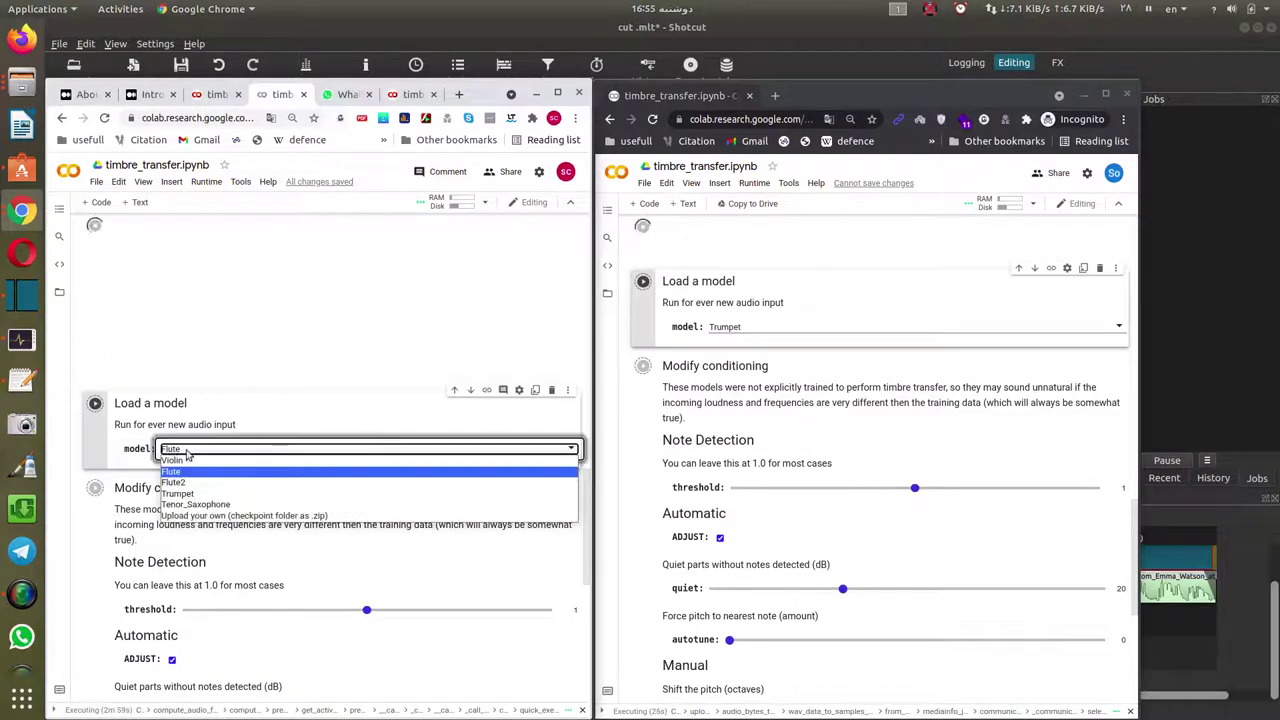
click(71, 435)
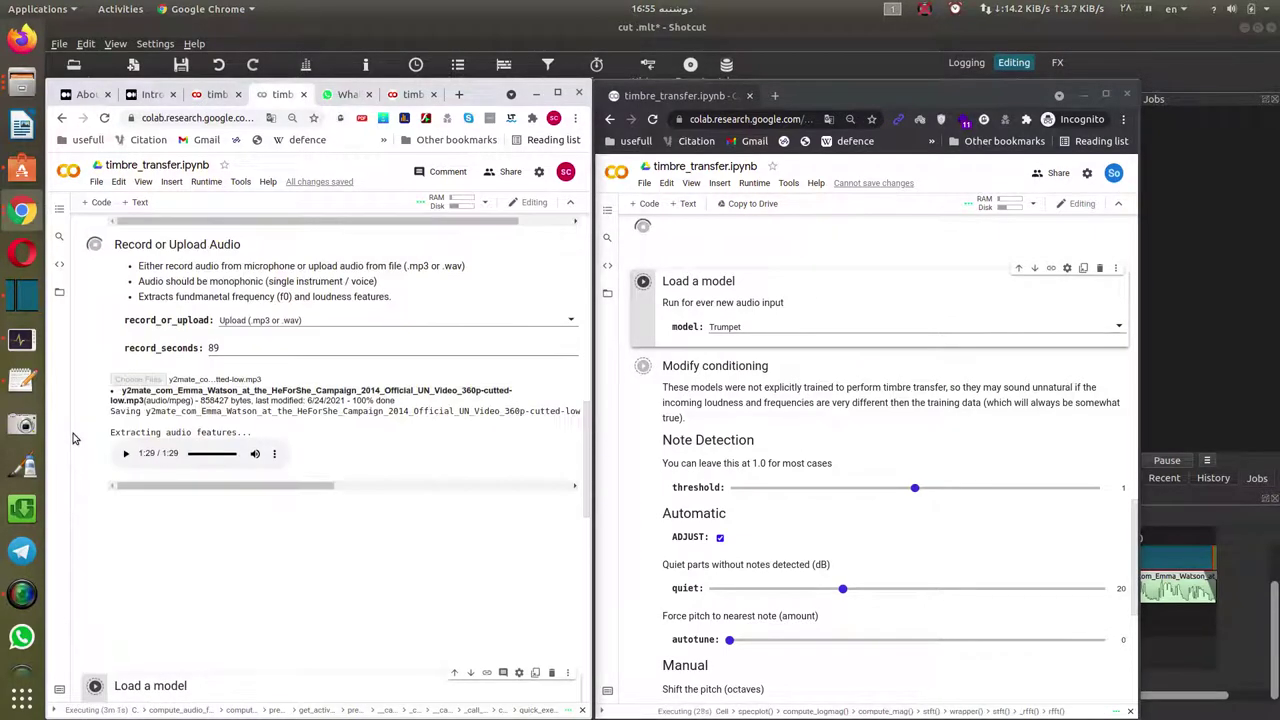
- Switch to Shotcut, play the project video, bring back the non-incognito notebook window, and pause the playback
click(1083, 96)
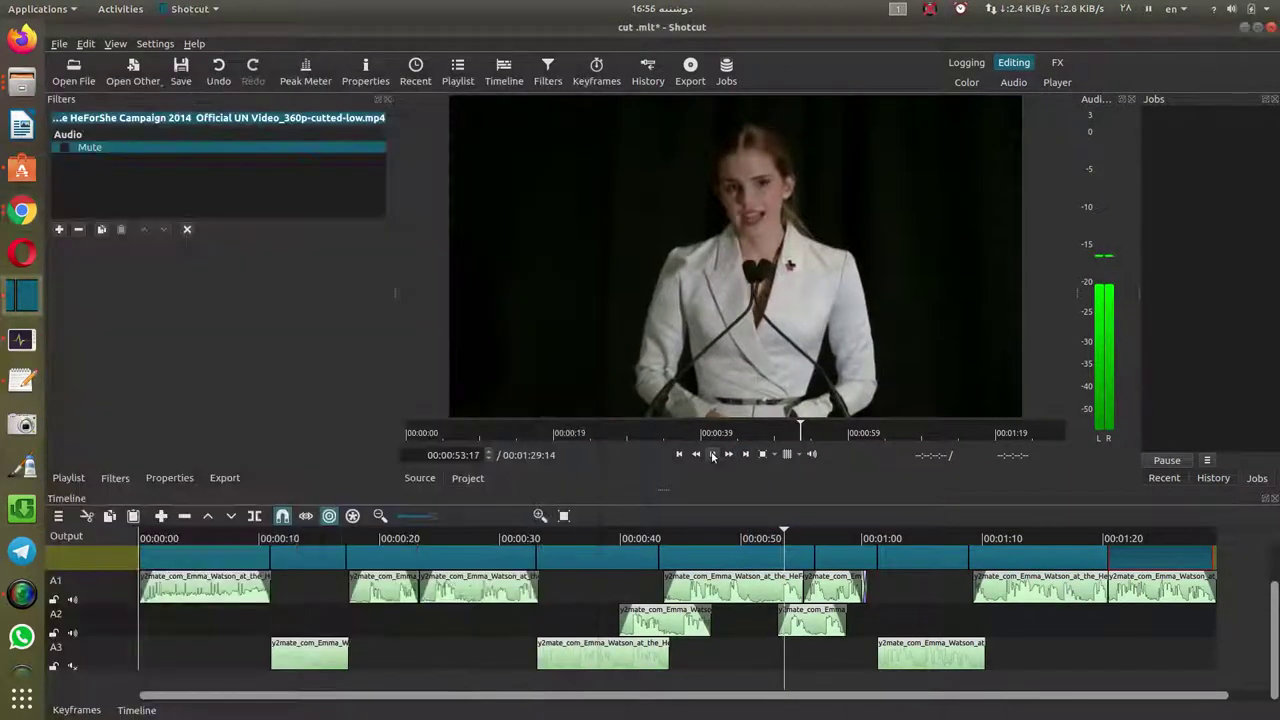
click(713, 455)
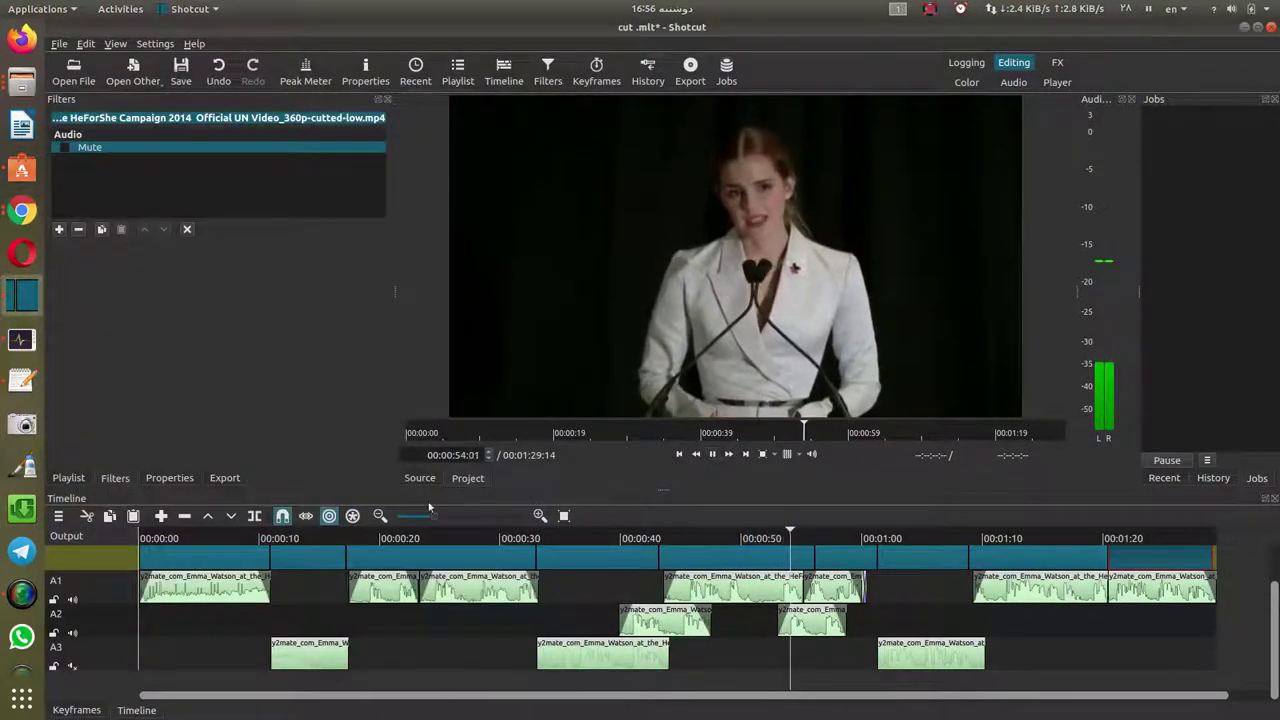
click(22, 211)
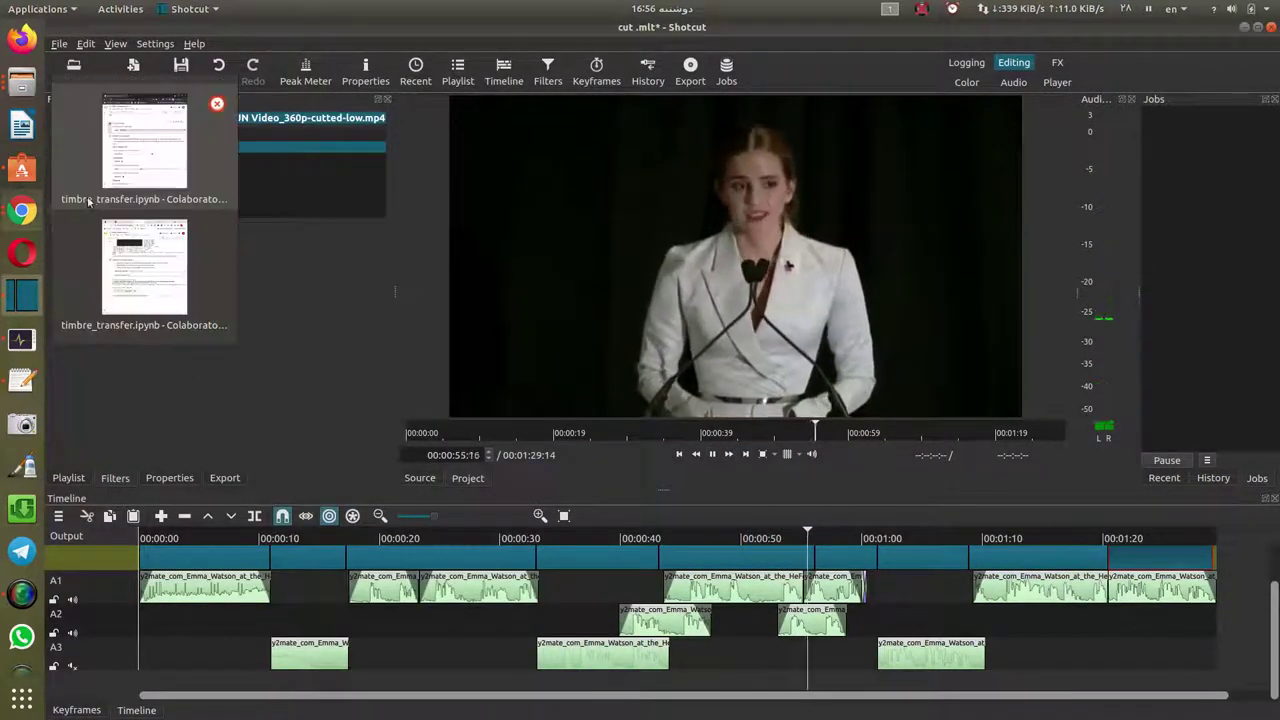
click(140, 165)
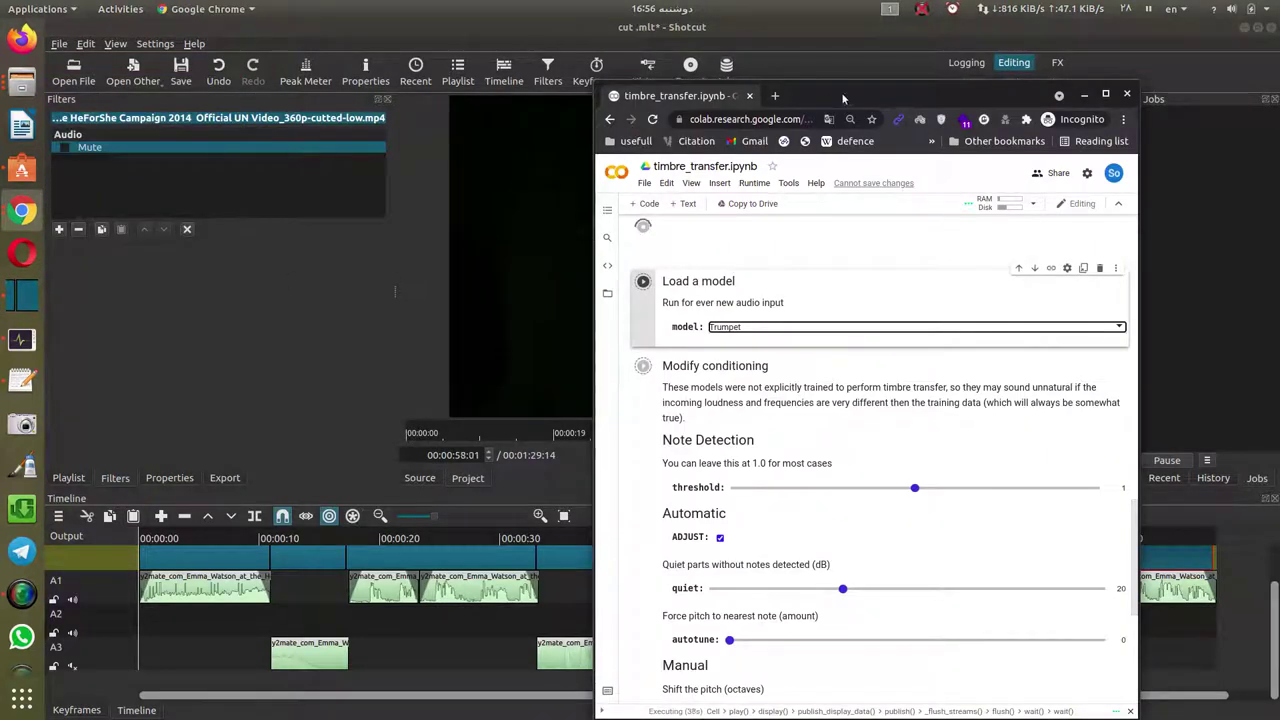
click(1085, 95)
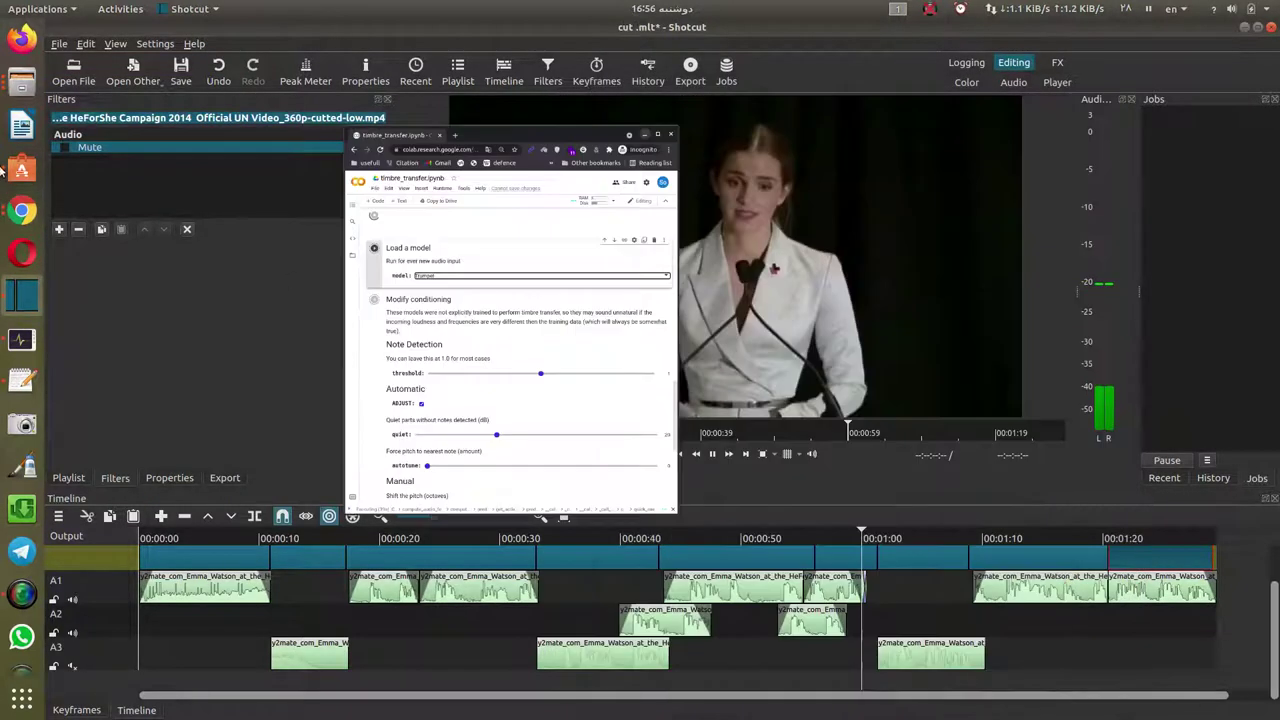
click(22, 211)
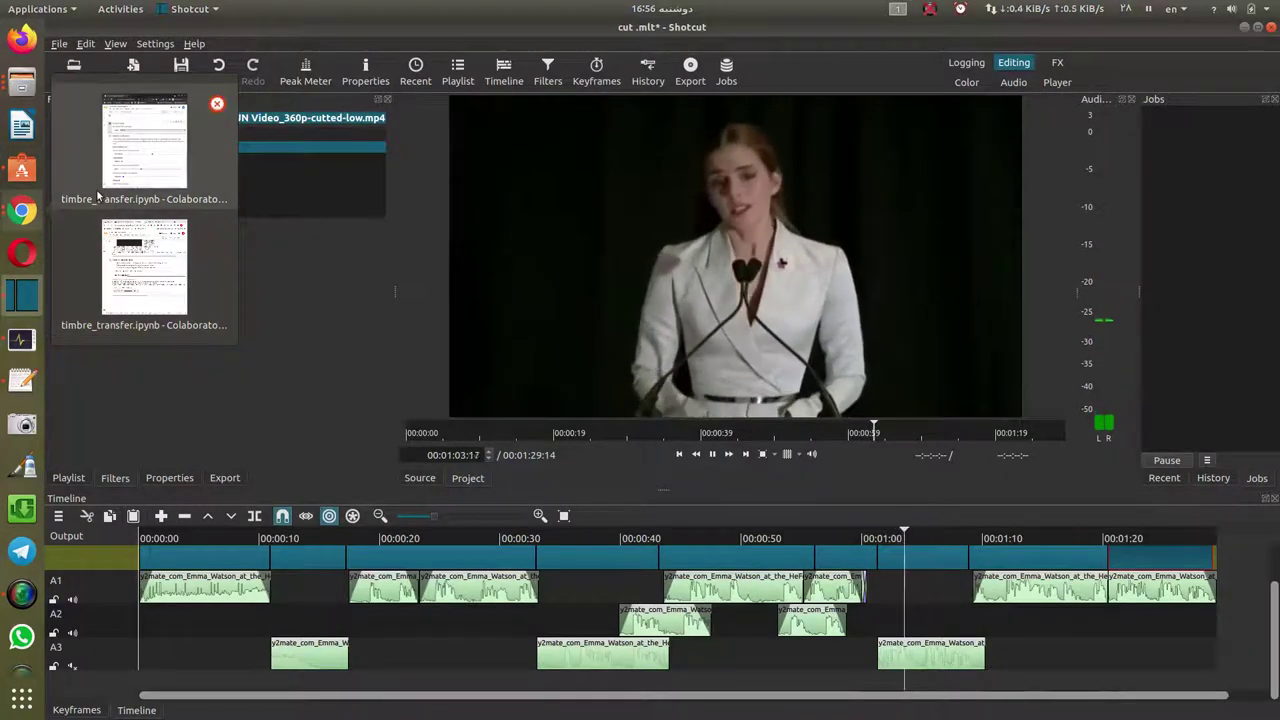
click(90, 261)
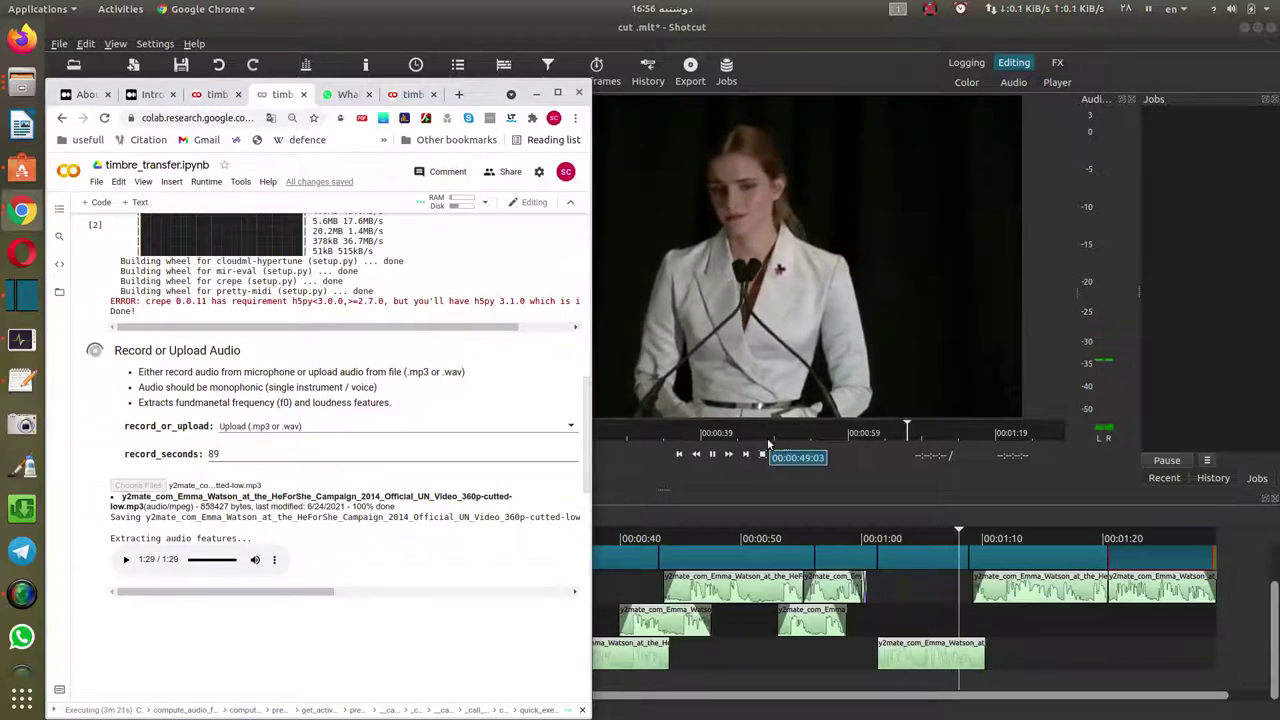
click(716, 454)
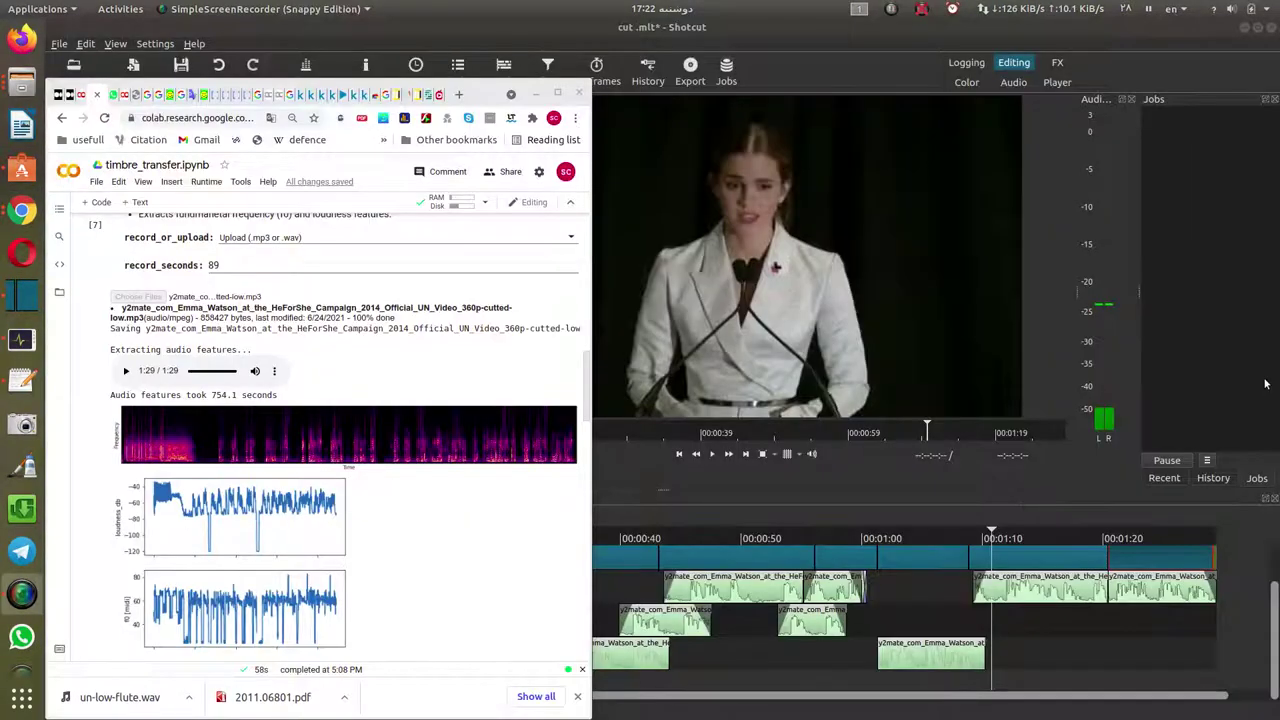
- Play the uploaded audio from about 0:44 and check the model selection in the Load a model cell
click(127, 371)
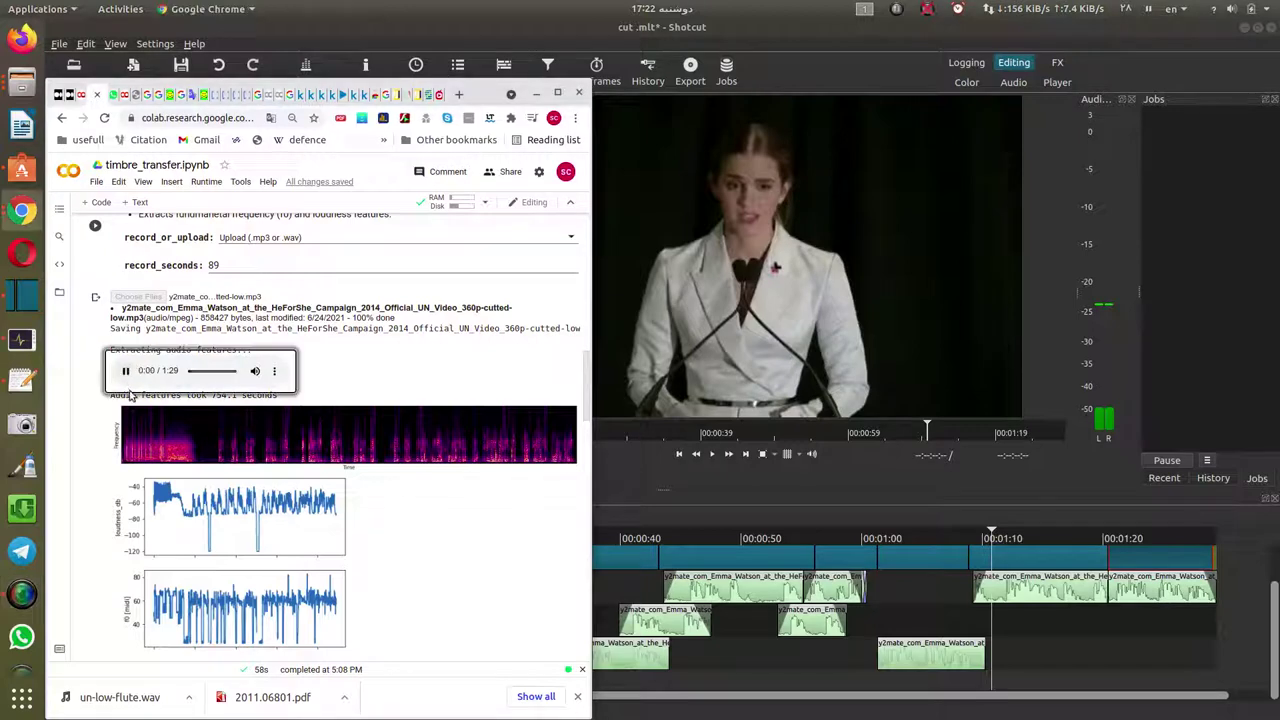
click(211, 371)
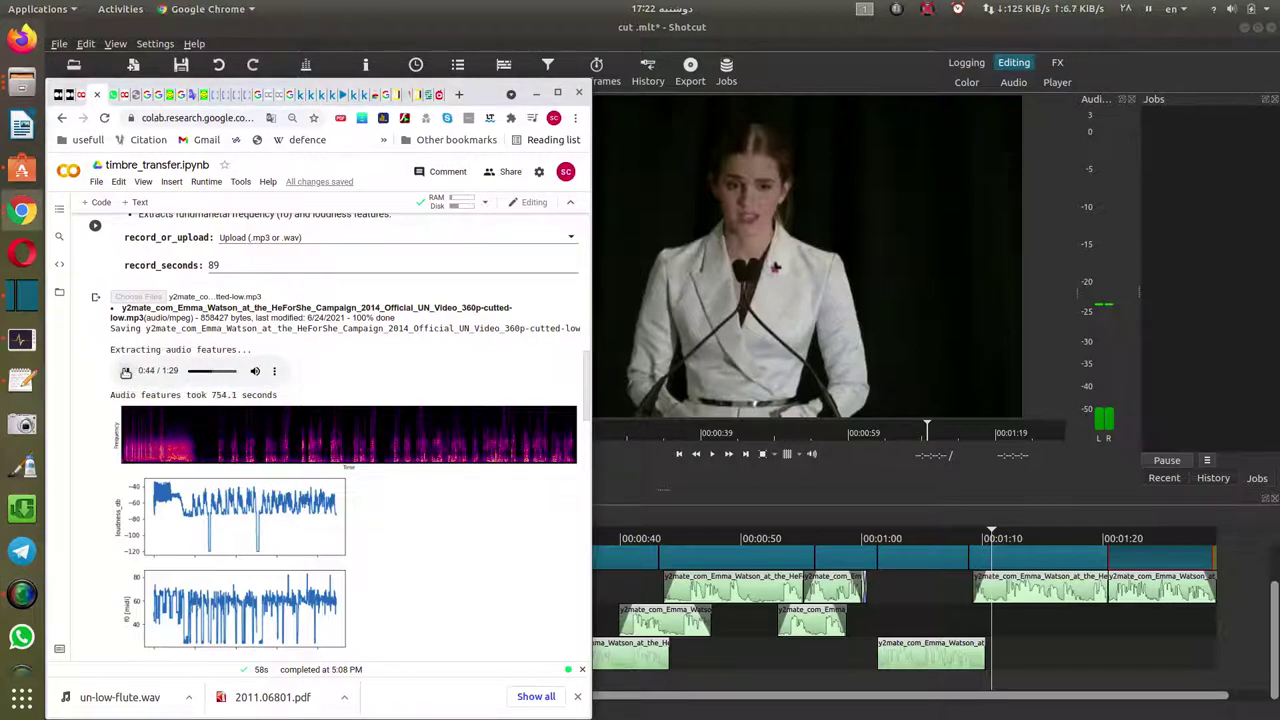
scroll(80, 510, down, 10)
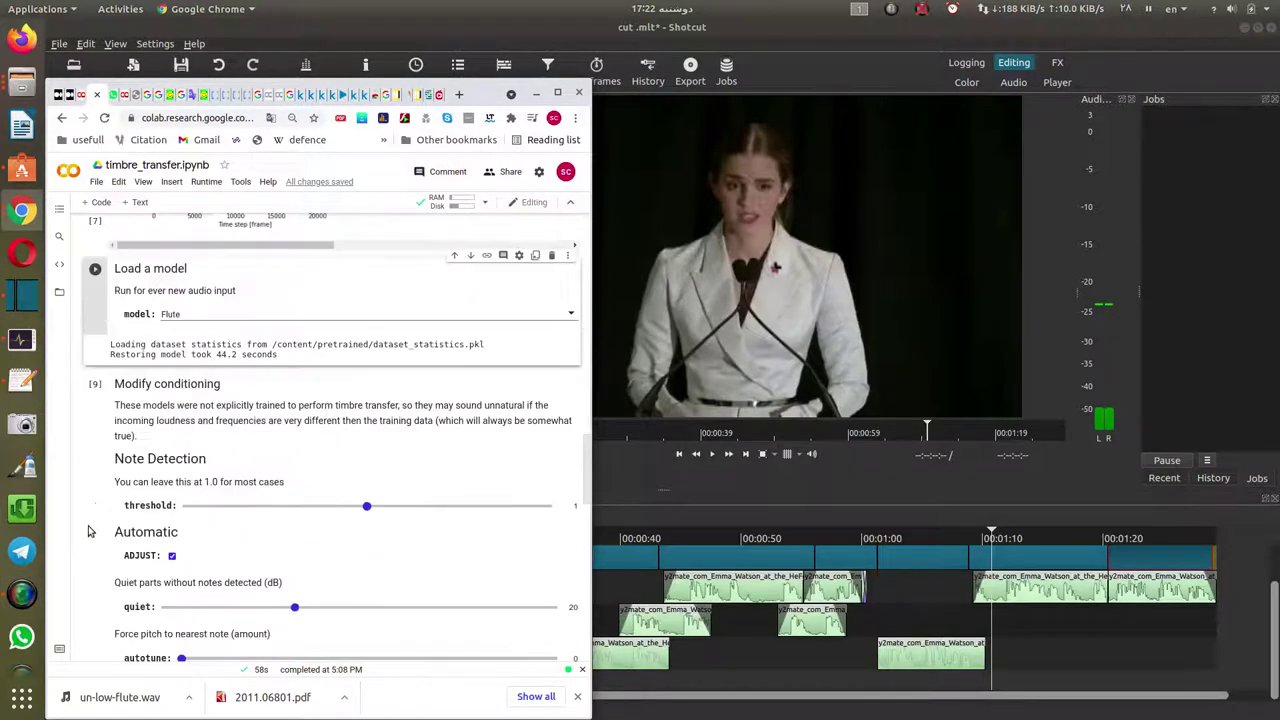
click(181, 316)
click(181, 326)
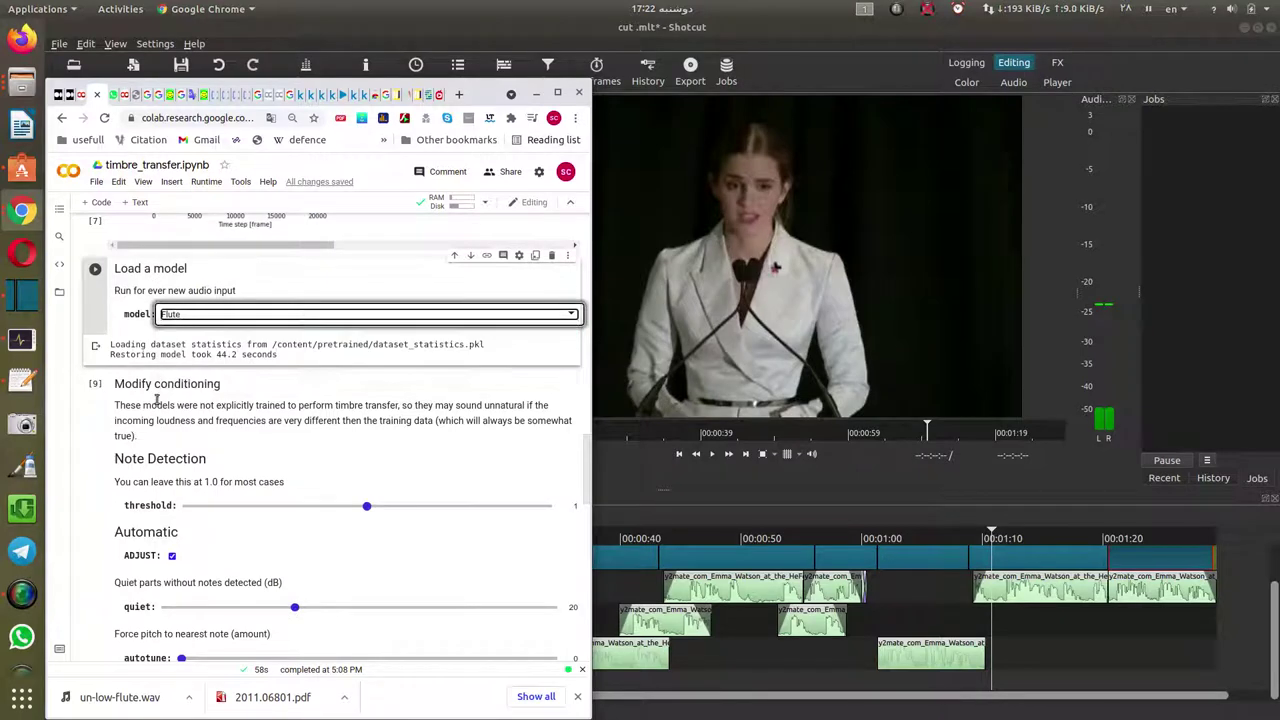
- Play the original and the resynthesized audio in the Resynthesize Audio cell to compare them
scroll(134, 500, down, 5)
scroll(134, 500, down, 10)
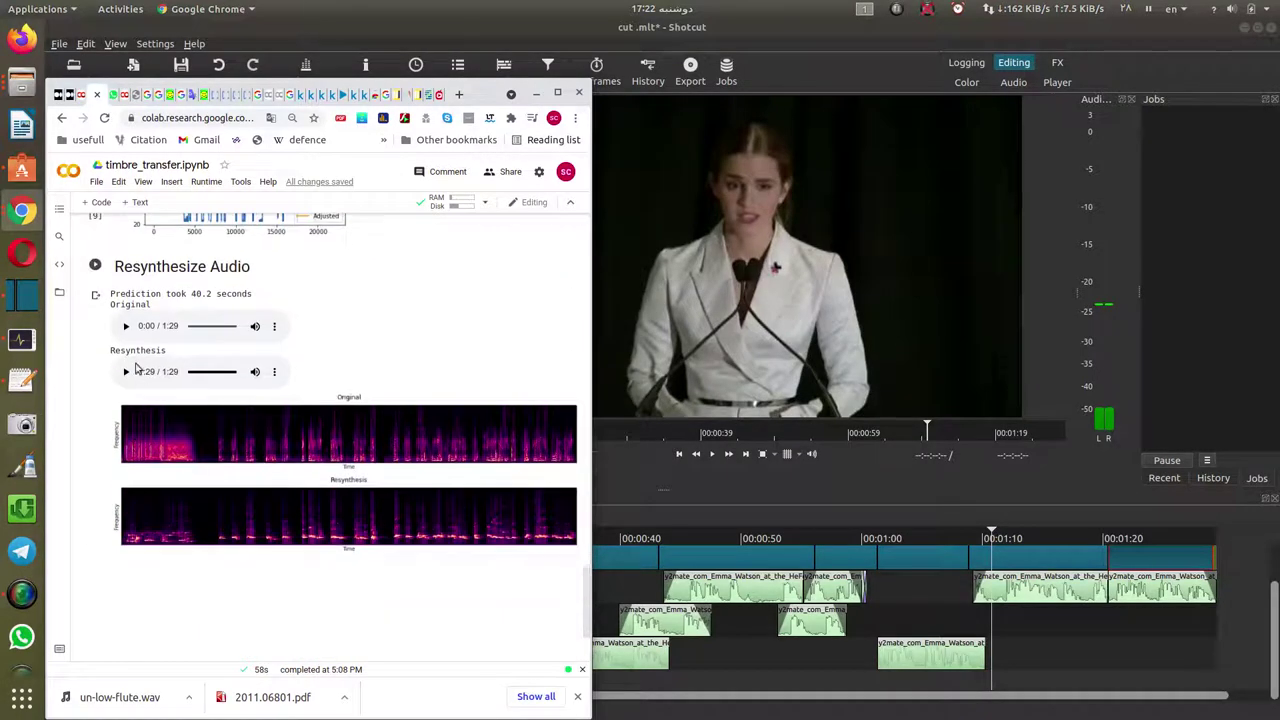
click(126, 327)
click(127, 372)
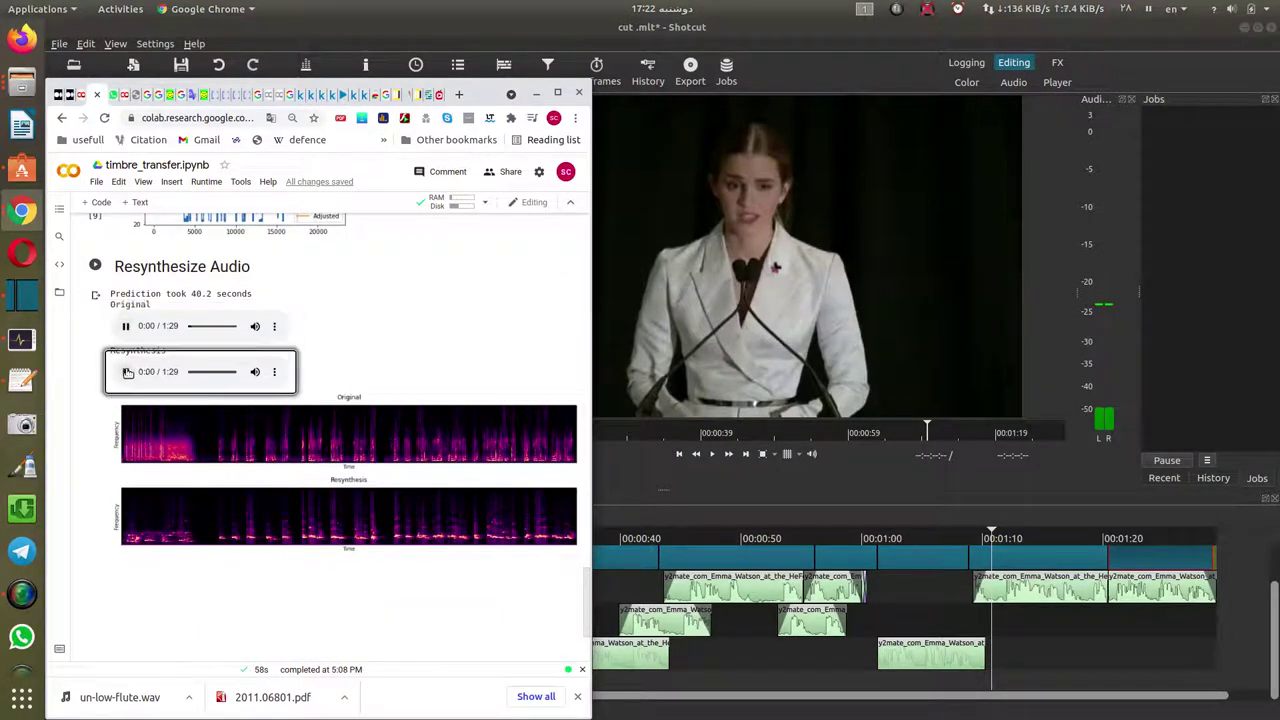
- Compare the original and resynthesized audio from about 0:30, play the resynthesis alone from about 0:57, and pause it
click(203, 327)
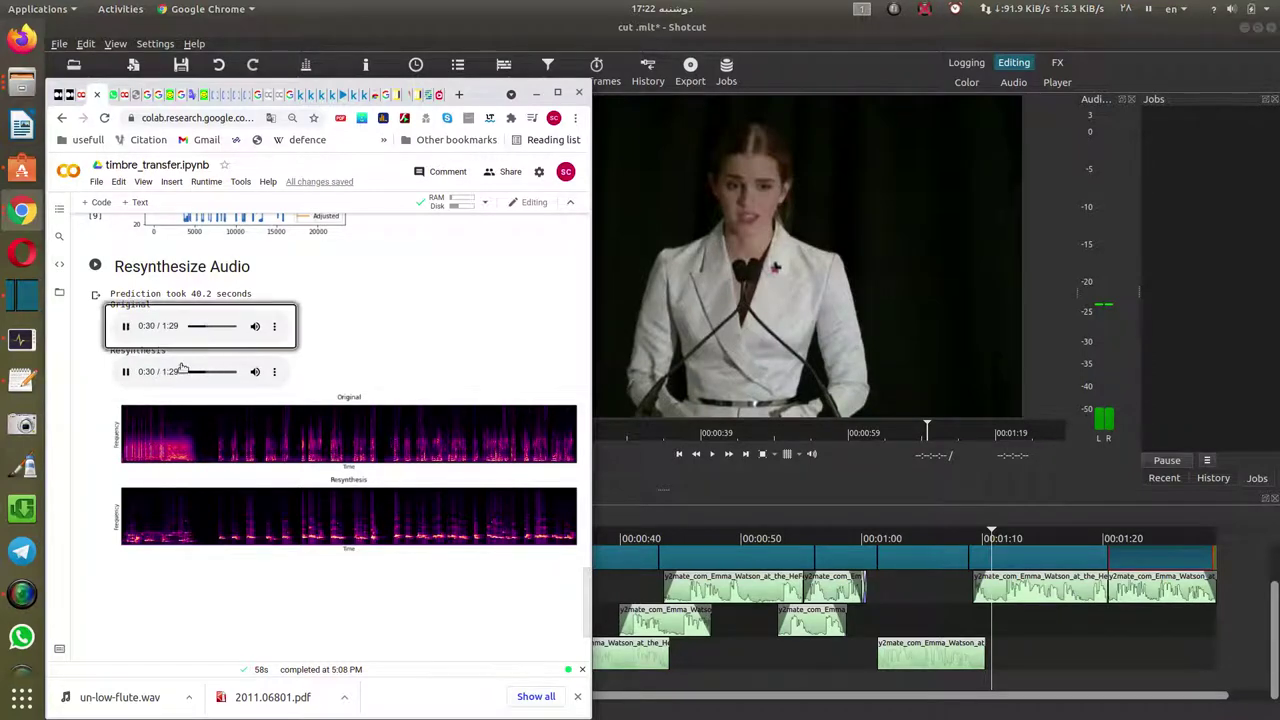
click(124, 327)
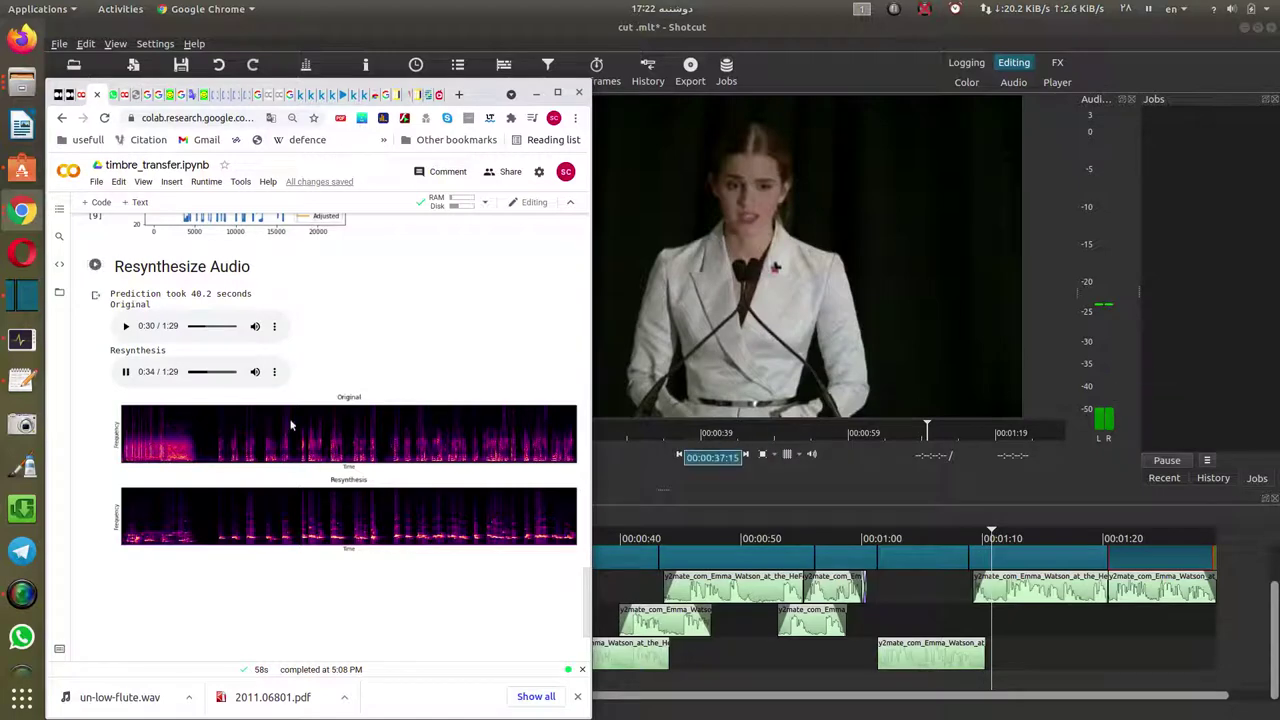
click(218, 373)
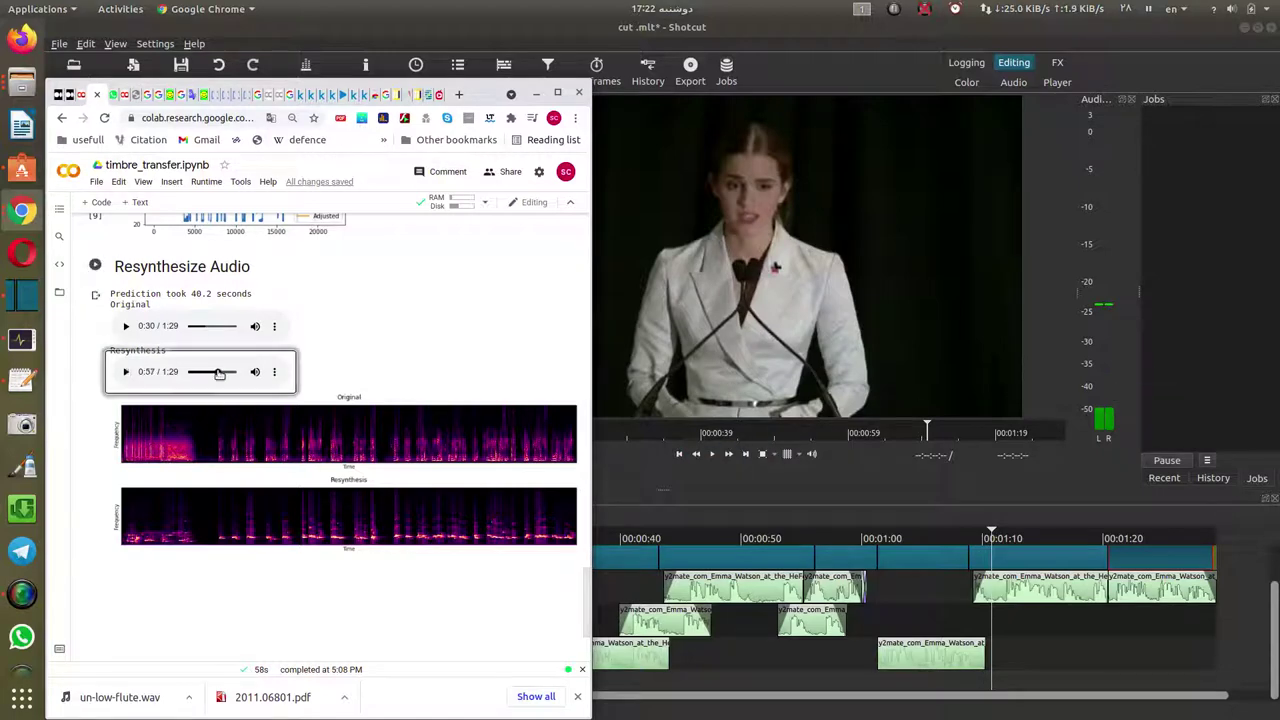
click(127, 372)
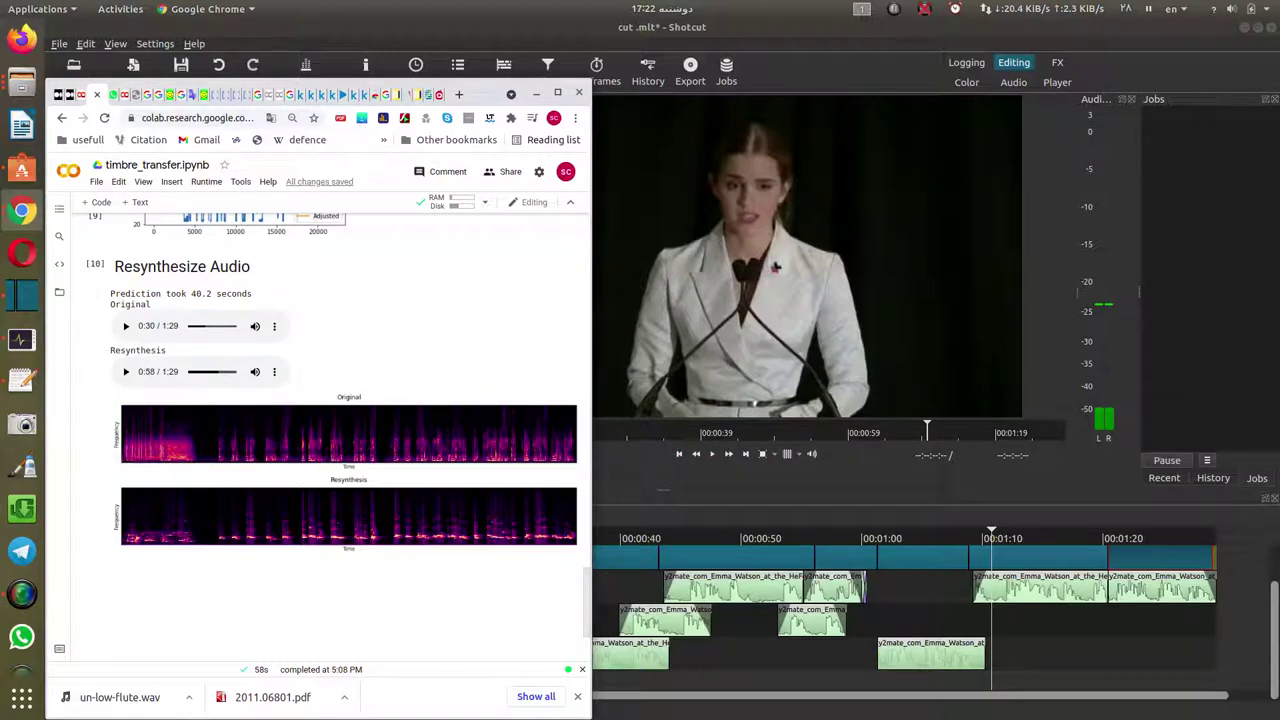
- Bring the incognito notebook window forward, place it over the first notebook, and go to its Resynthesize Audio cell
key(alt+Tab)
drag(742, 100, 406, 80)
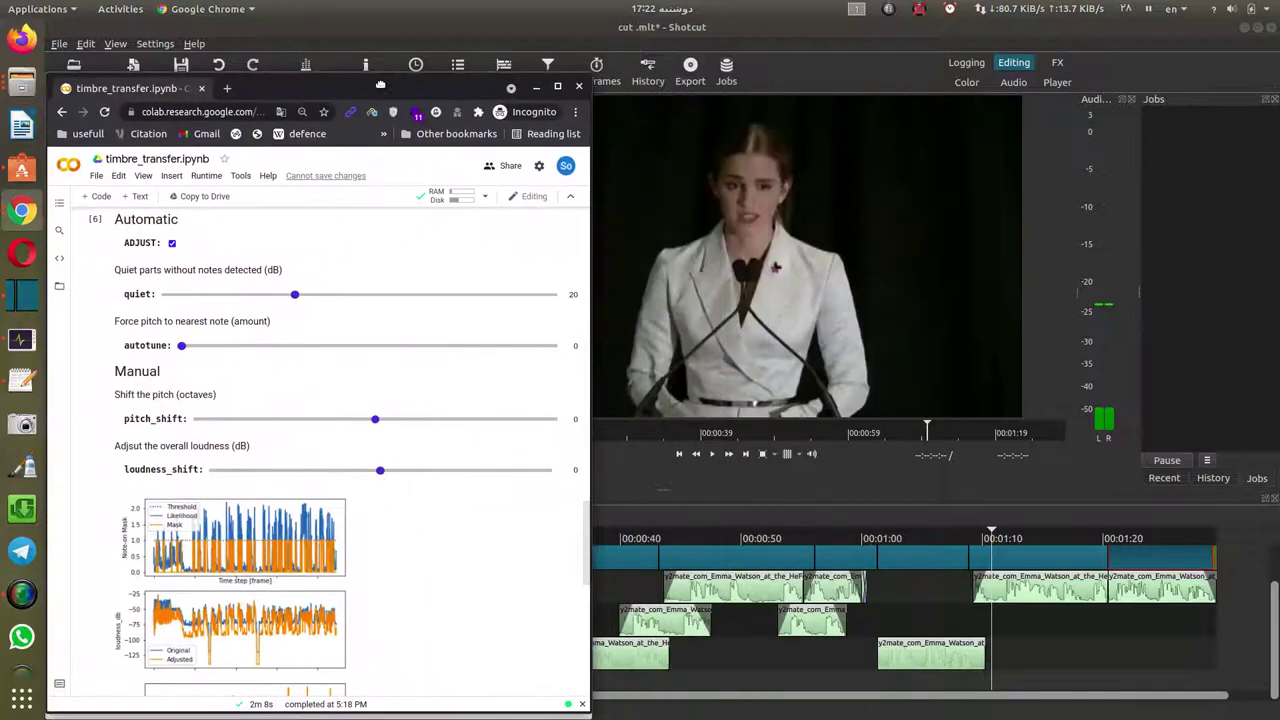
scroll(100, 360, down, 8)
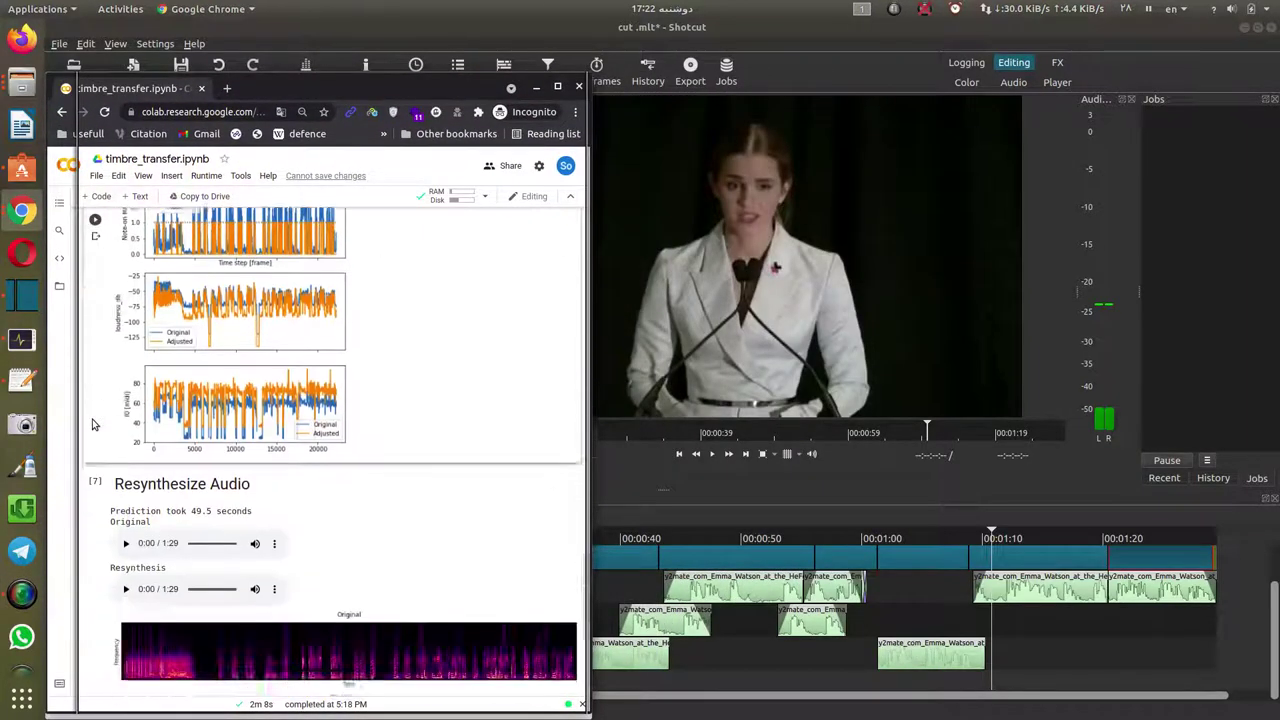
- Play the incognito notebook's original and resynthesized audio together at several positions to compare them, and pause both
click(125, 342)
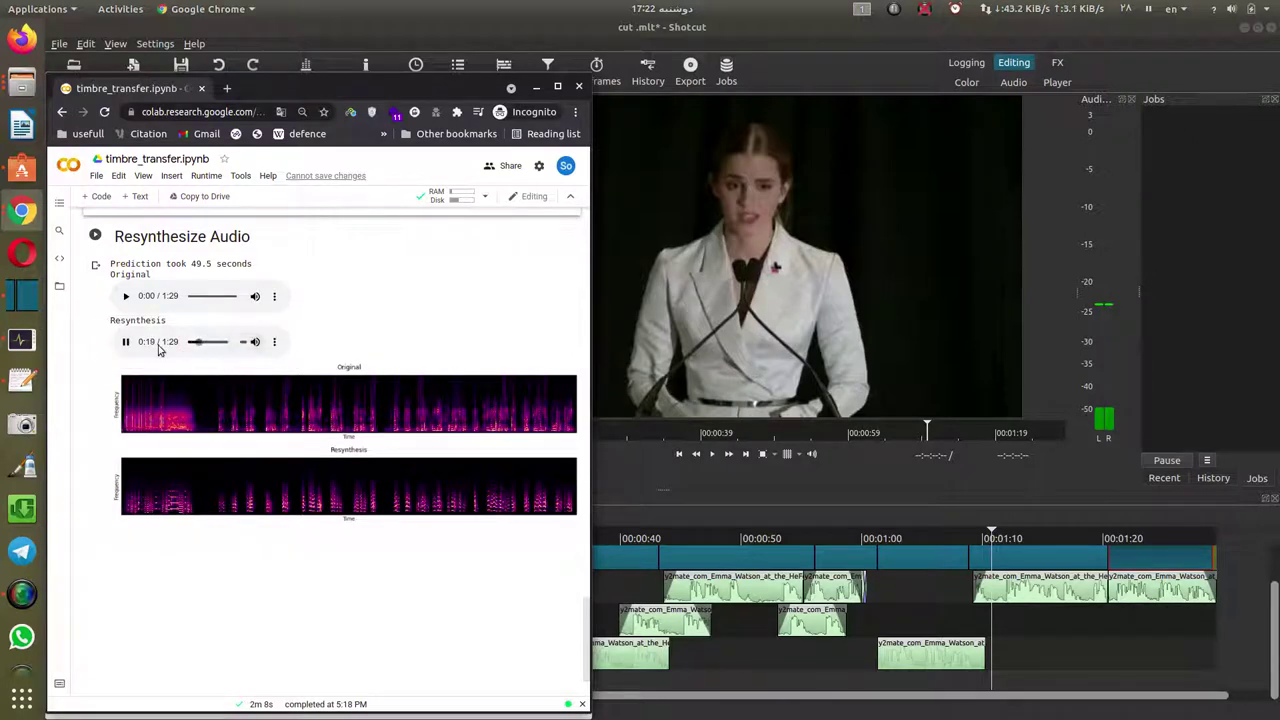
click(204, 297)
drag(214, 350, 223, 346)
click(128, 341)
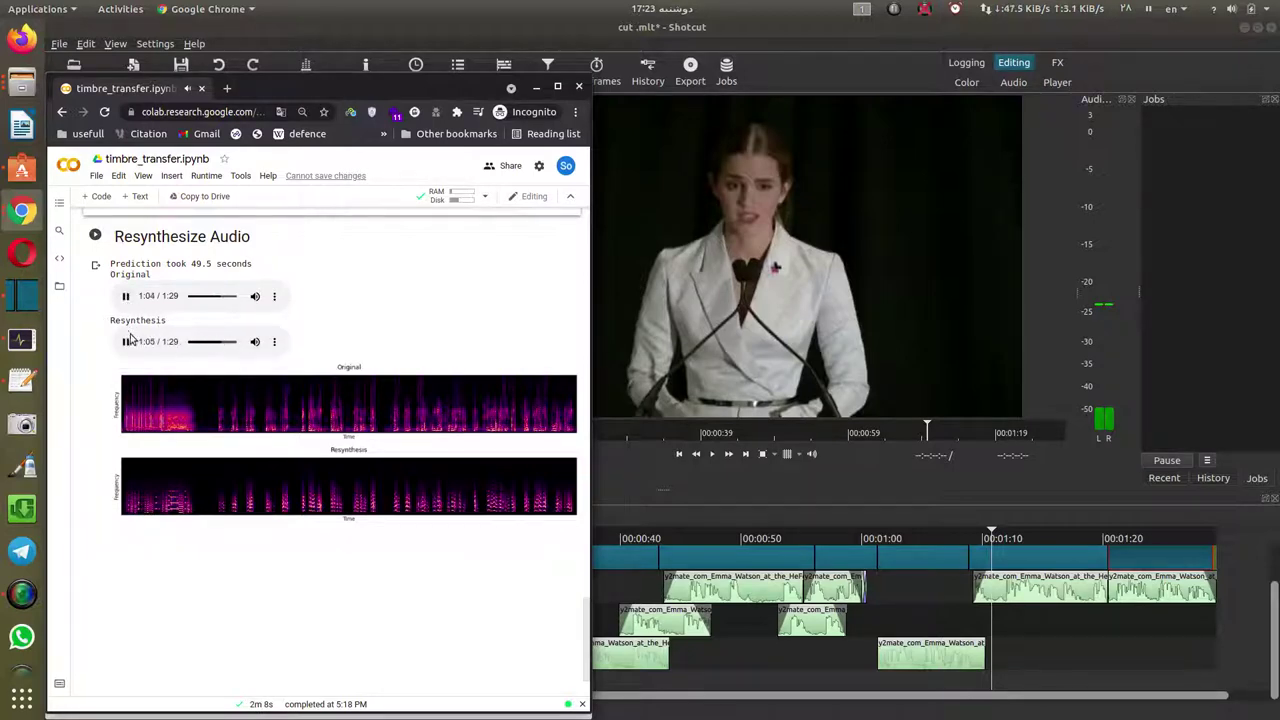
click(126, 298)
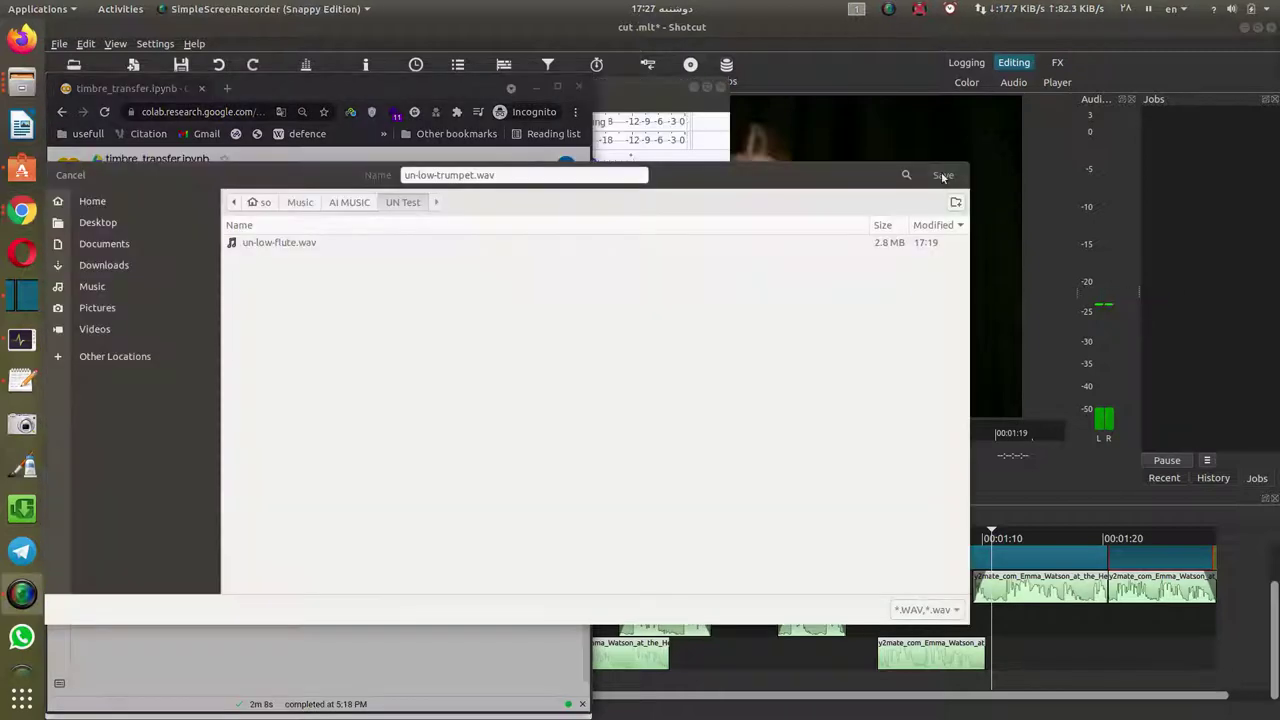
- Save the resynthesized audio as un-low-trumpet.wav in the UN Test folder and open it in Audacity as a copy
click(942, 176)
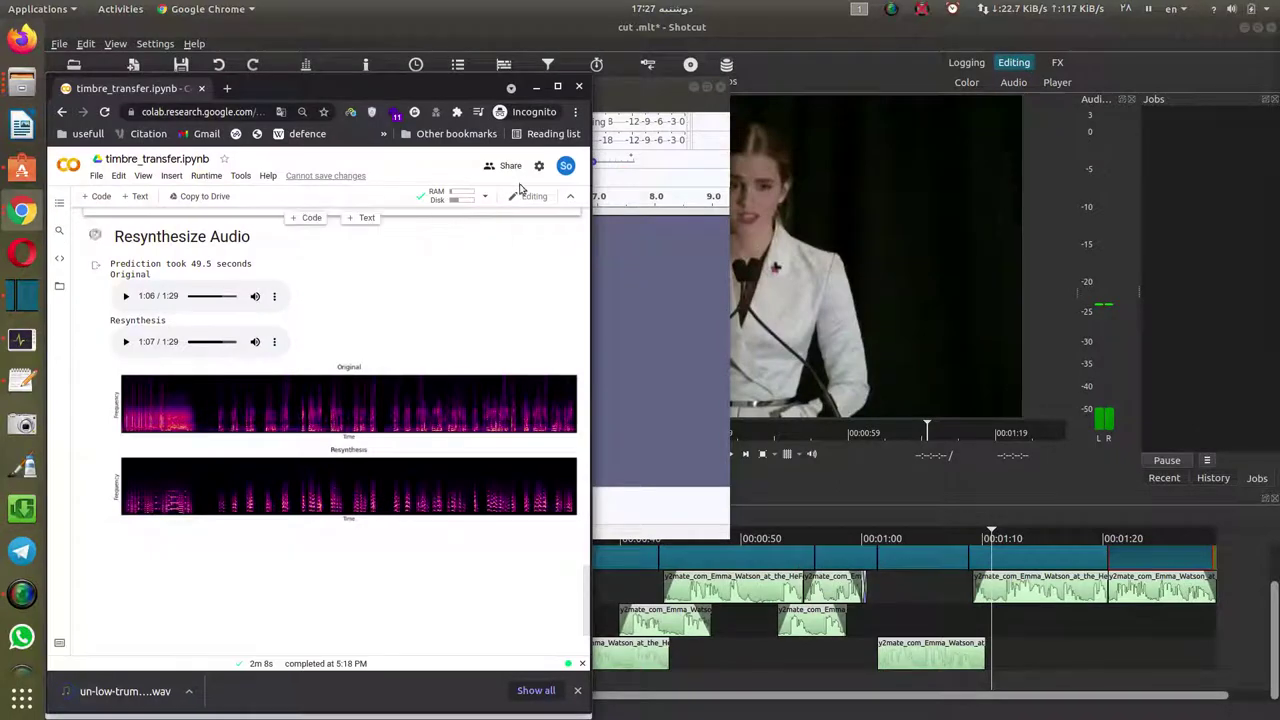
click(644, 279)
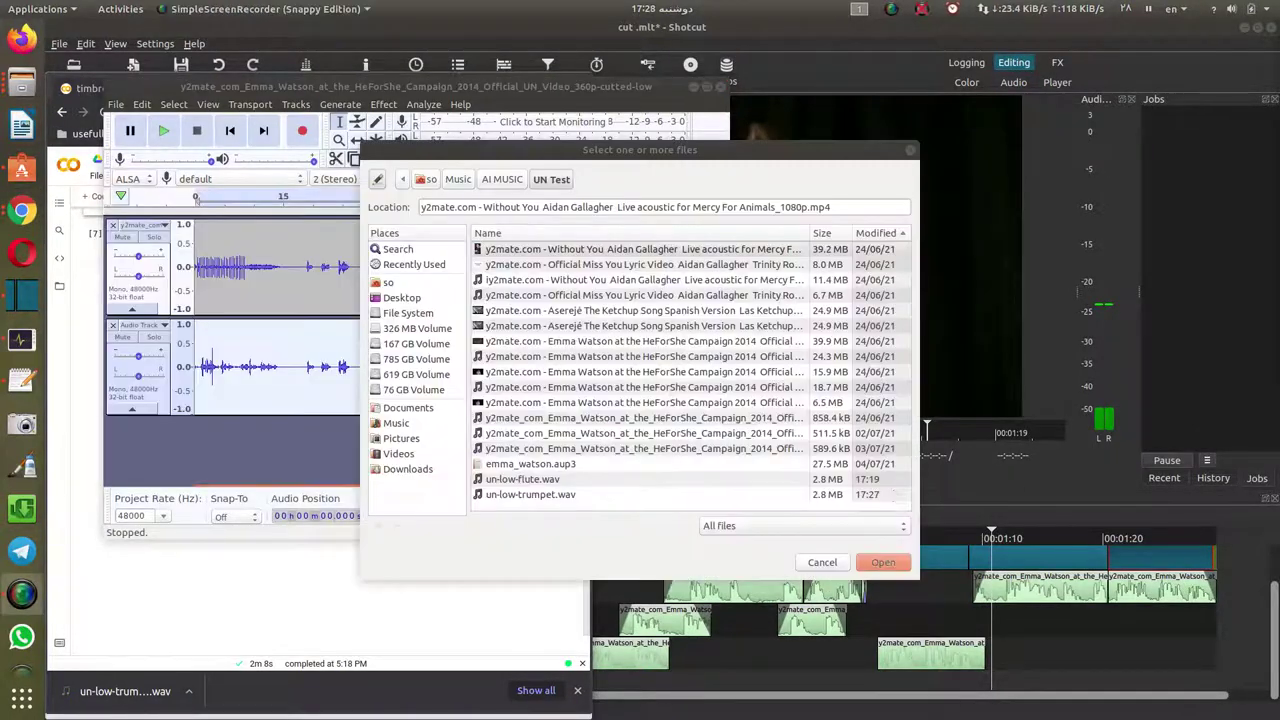
double_click(525, 494)
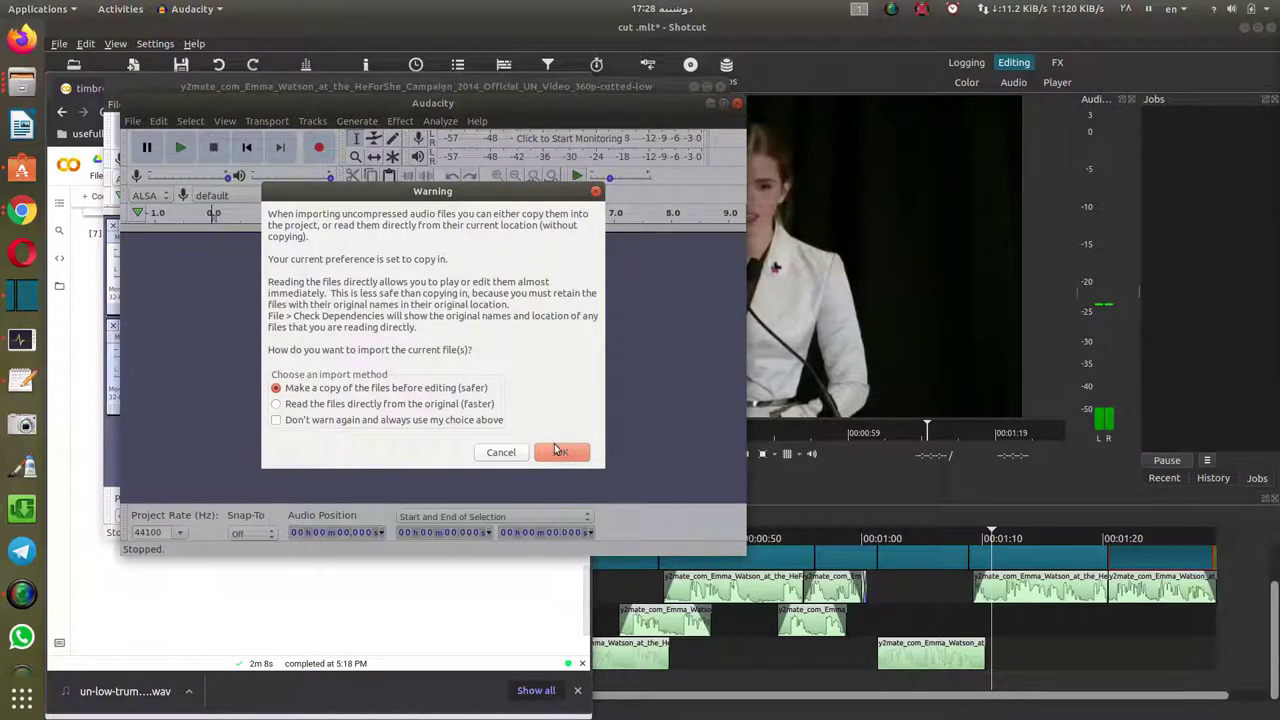
click(558, 451)
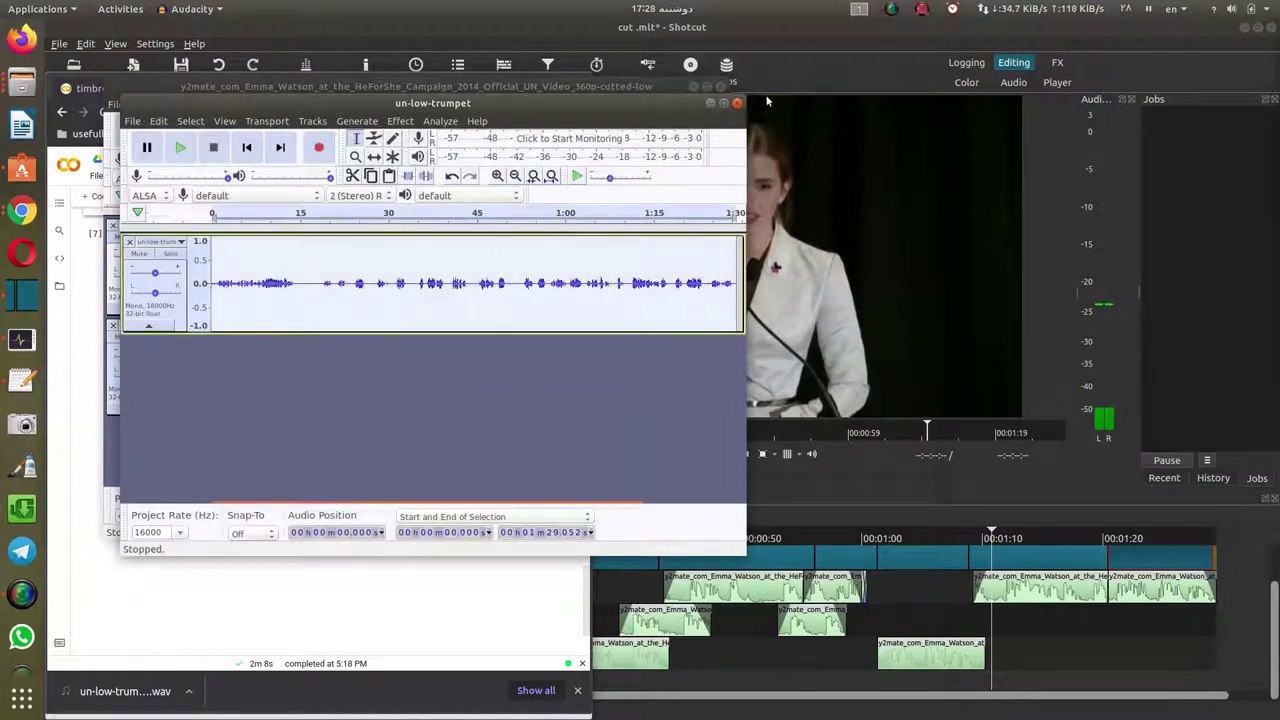
- Add a new mono track to the speech project and paste the trumpet audio into it
drag(632, 120, 890, 137)
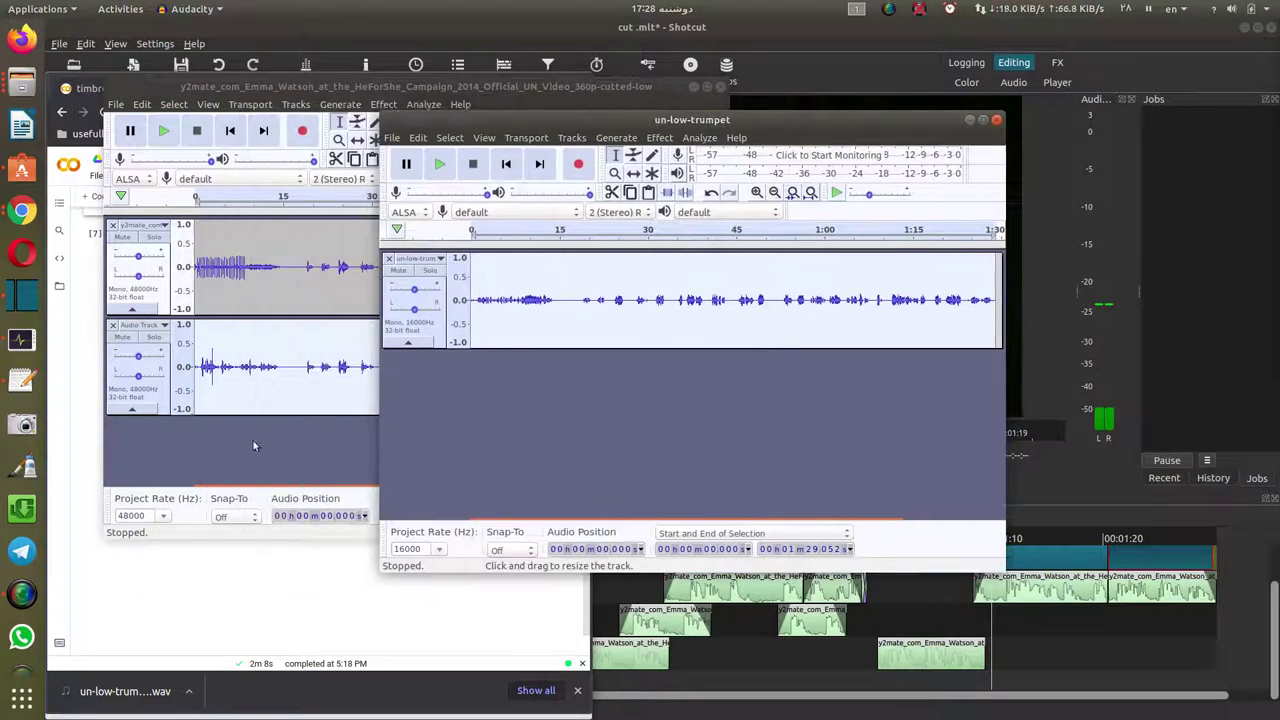
click(252, 439)
click(294, 104)
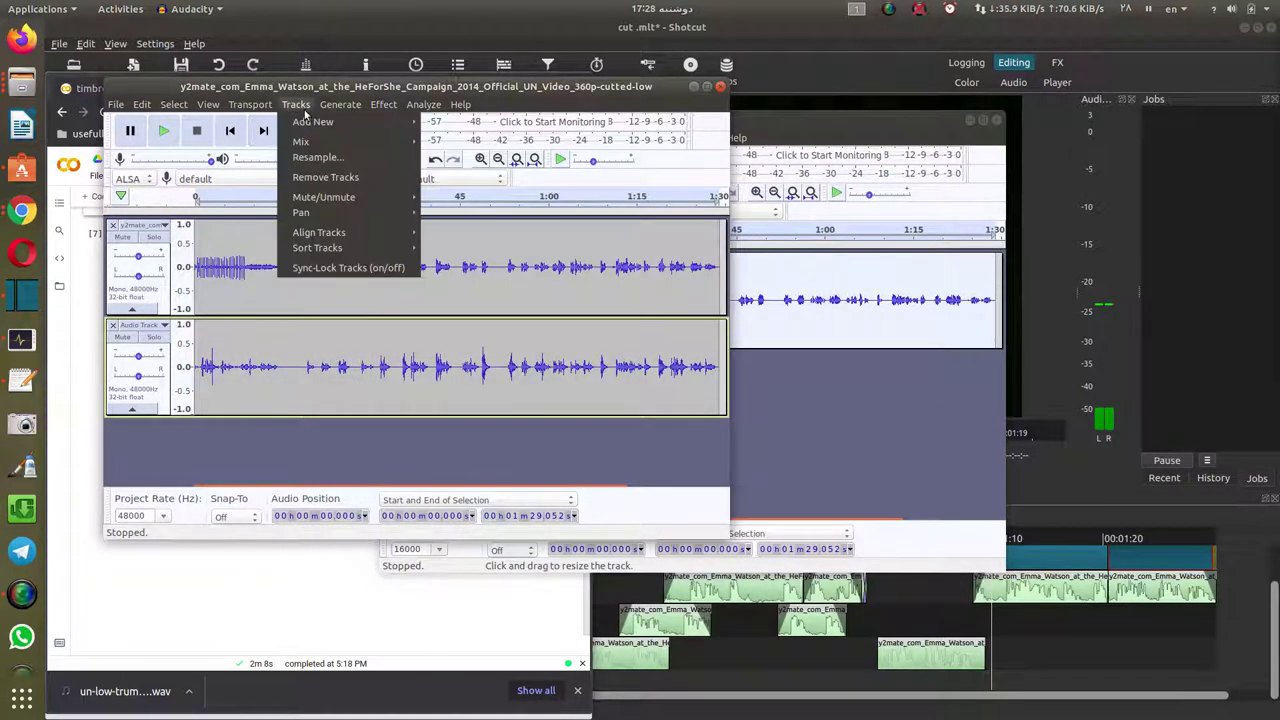
mouse_move(310, 121)
click(442, 124)
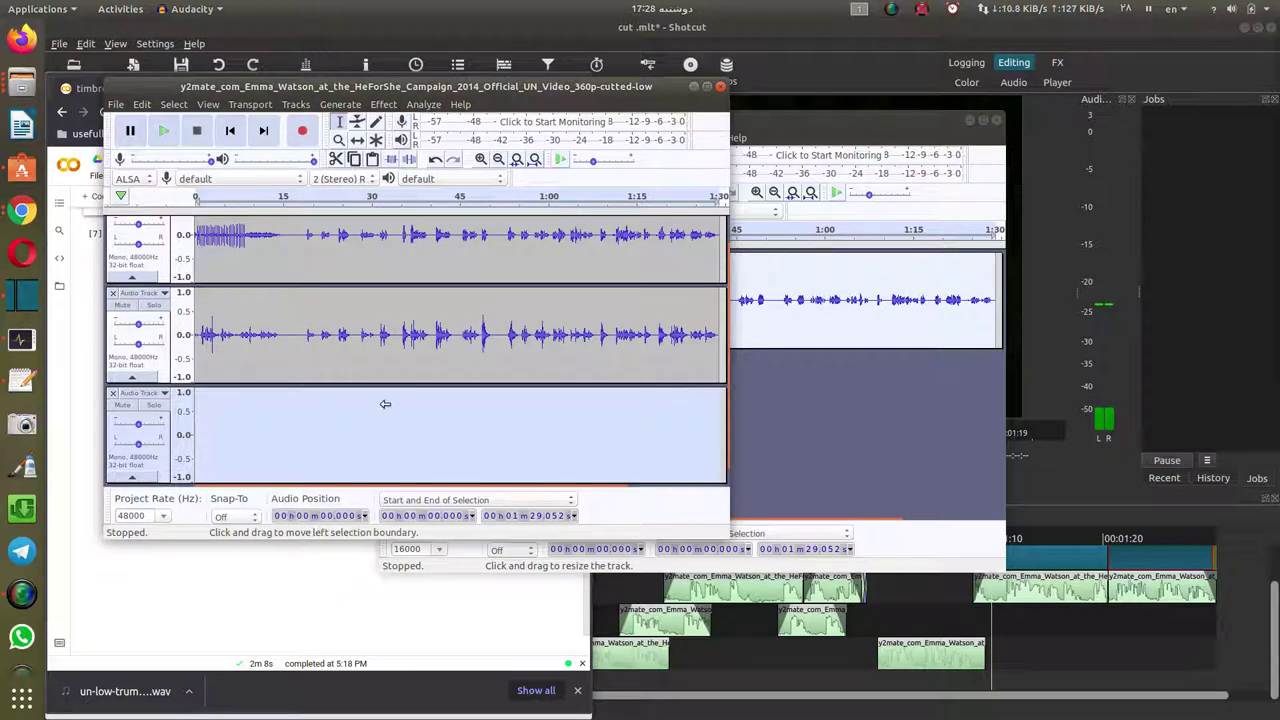
key(ctrl+v)
- Close the separate un-low-trumpet project window
click(766, 416)
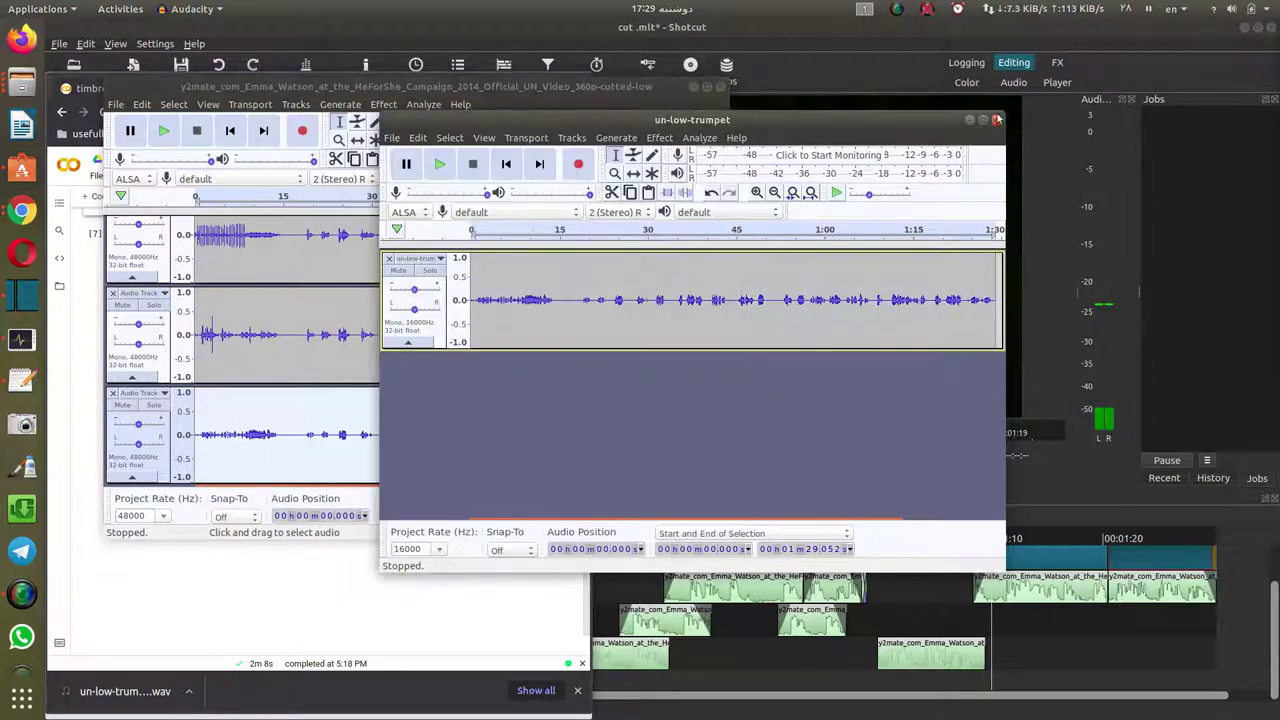
click(997, 119)
click(626, 378)
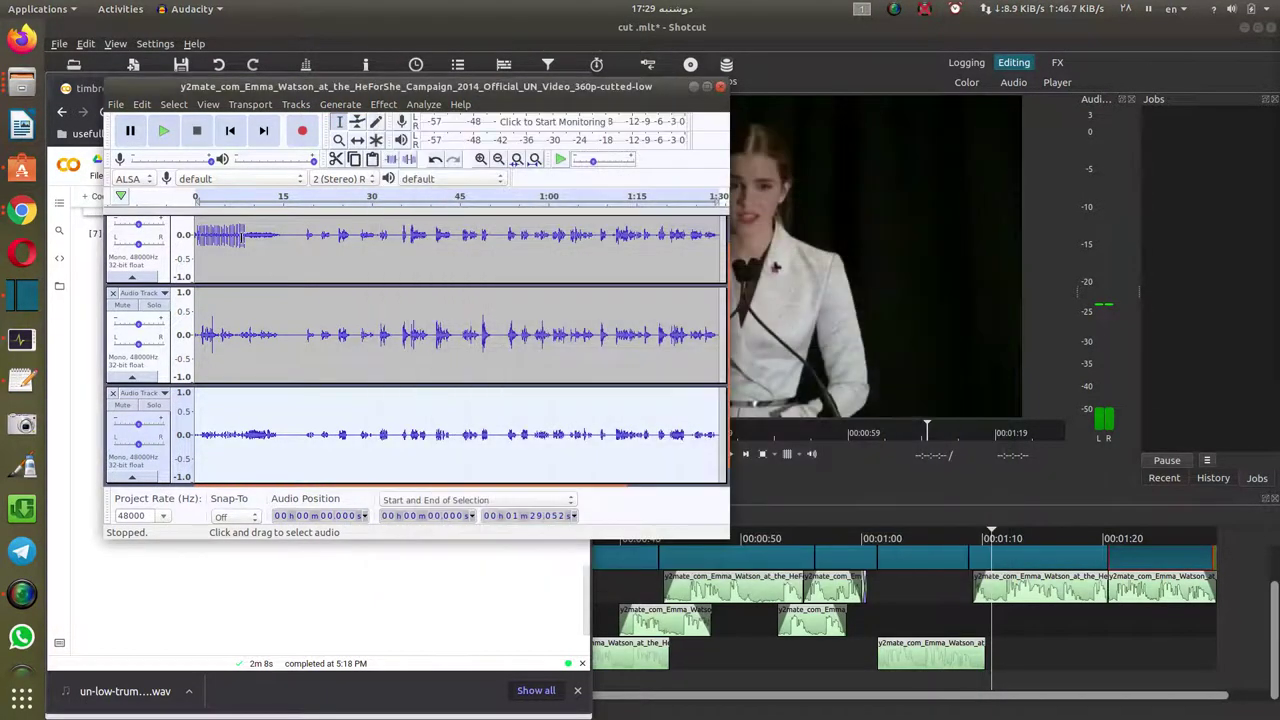
- Mute the original speech track and play the two instrument tracks together from about 0:11
click(239, 237)
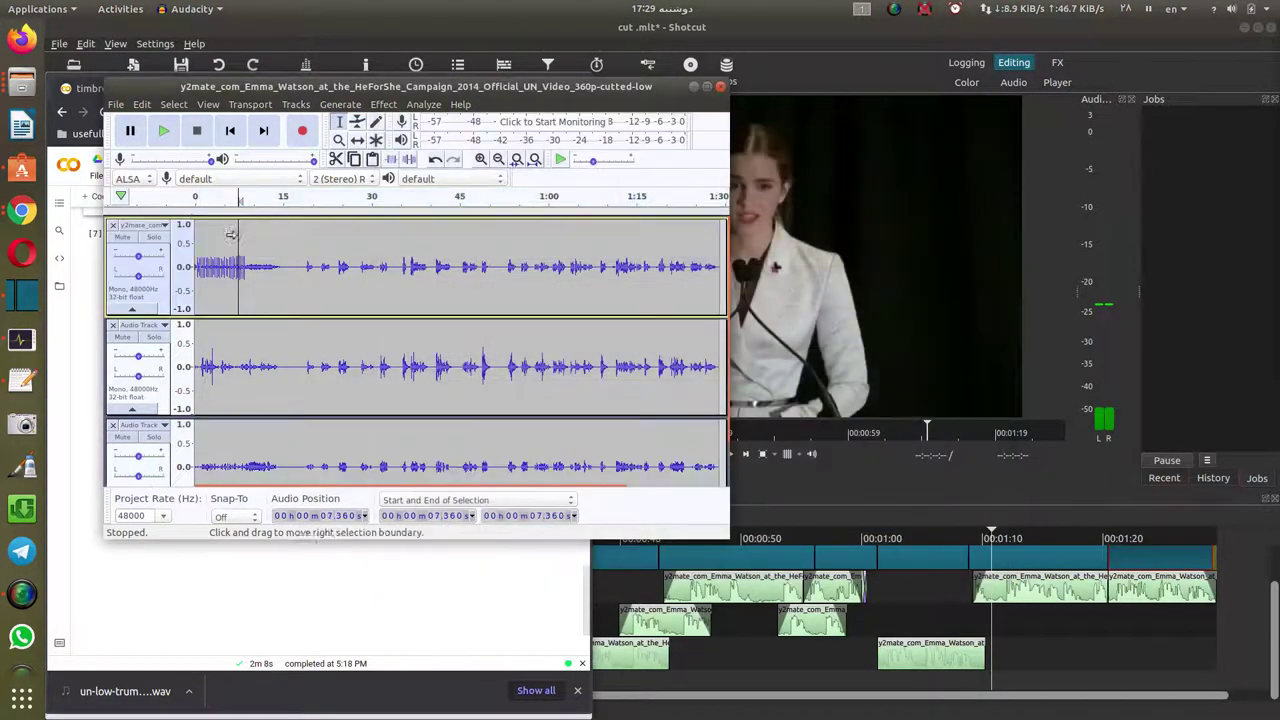
click(125, 238)
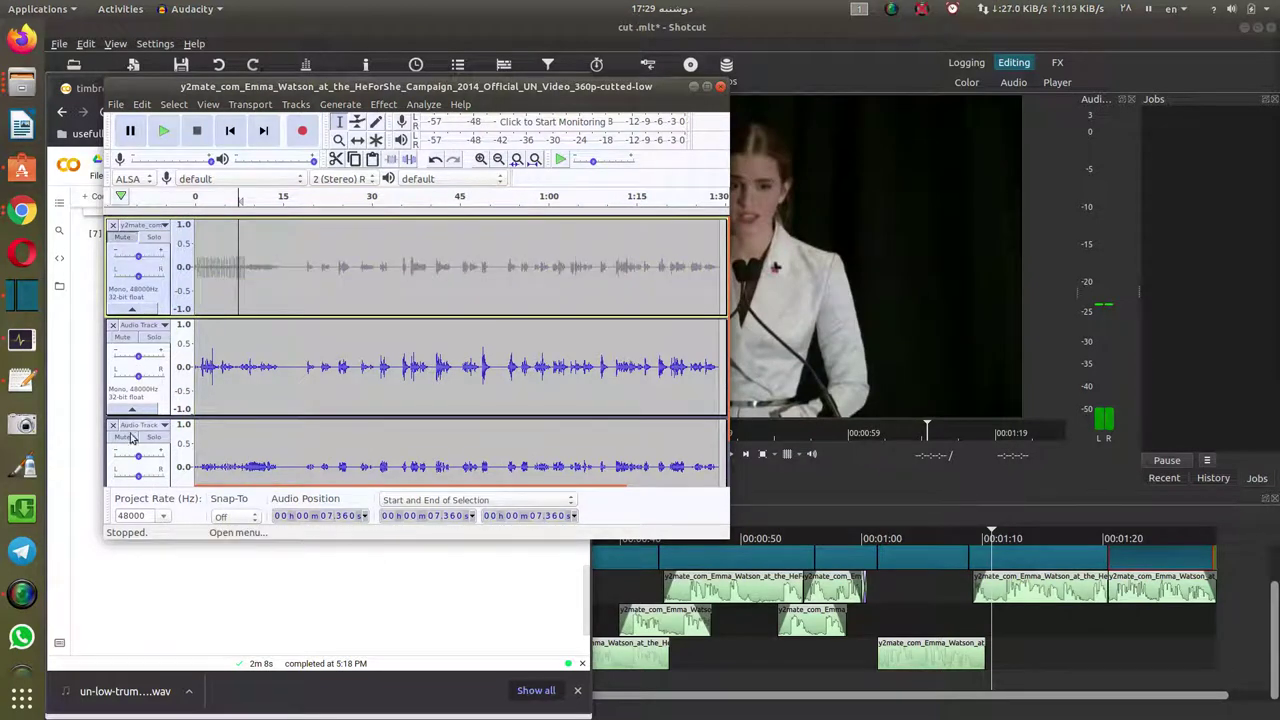
scroll(258, 362, down, 1)
click(258, 330)
key(space)
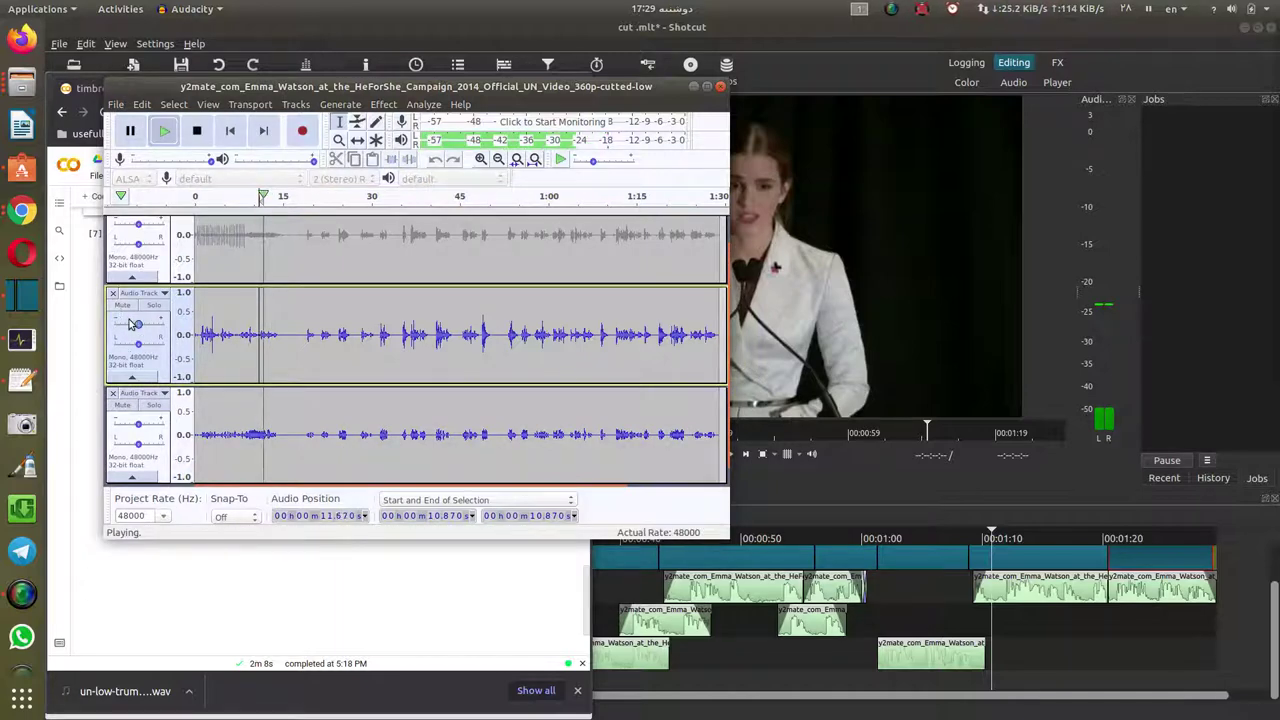
- Unmute the speech track, mute the trumpet track, and listen to the remaining tracks at several points between about 0:10 and 0:38
scroll(211, 334, up, 1)
click(125, 238)
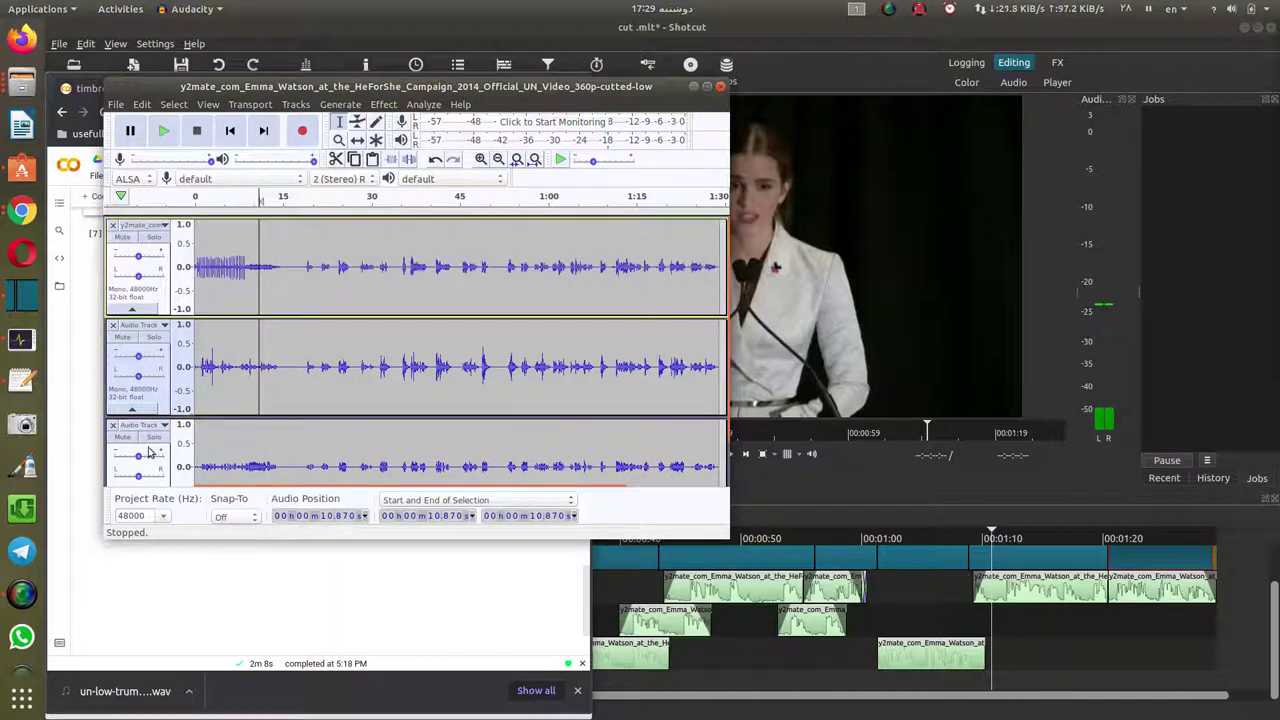
click(126, 437)
scroll(128, 440, down, 1)
key(space)
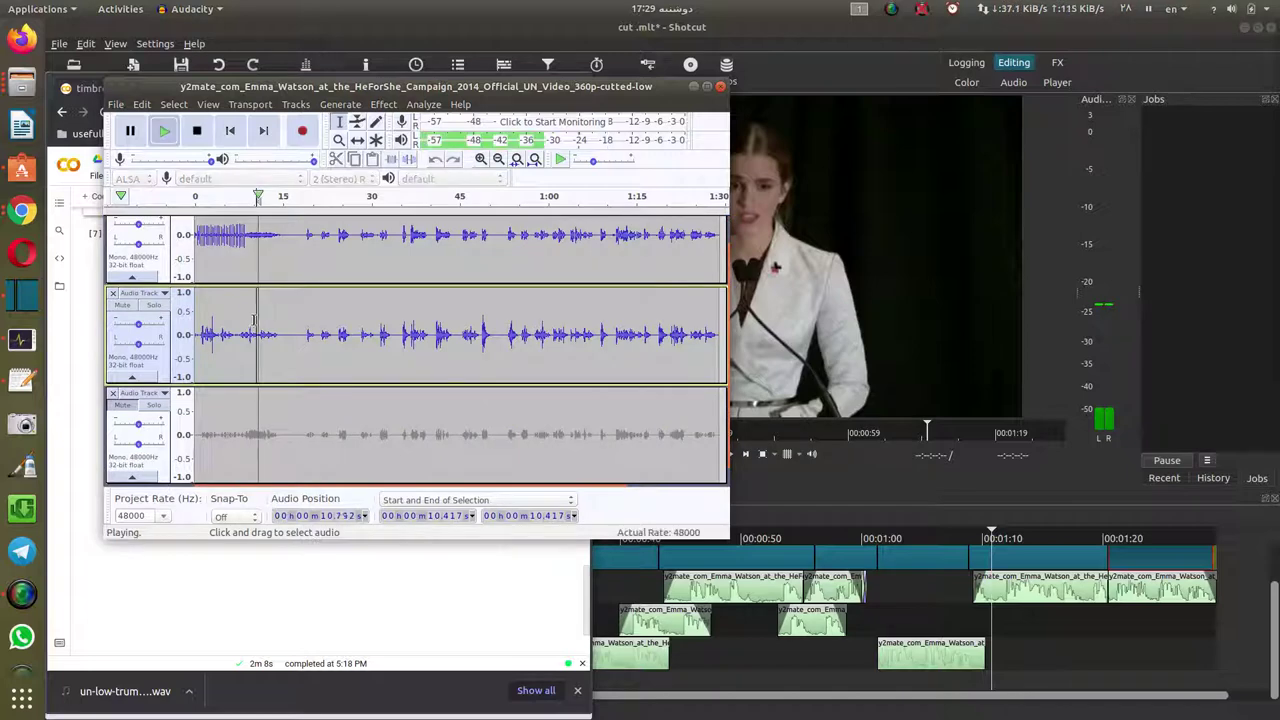
scroll(300, 340, up, 1)
click(345, 366)
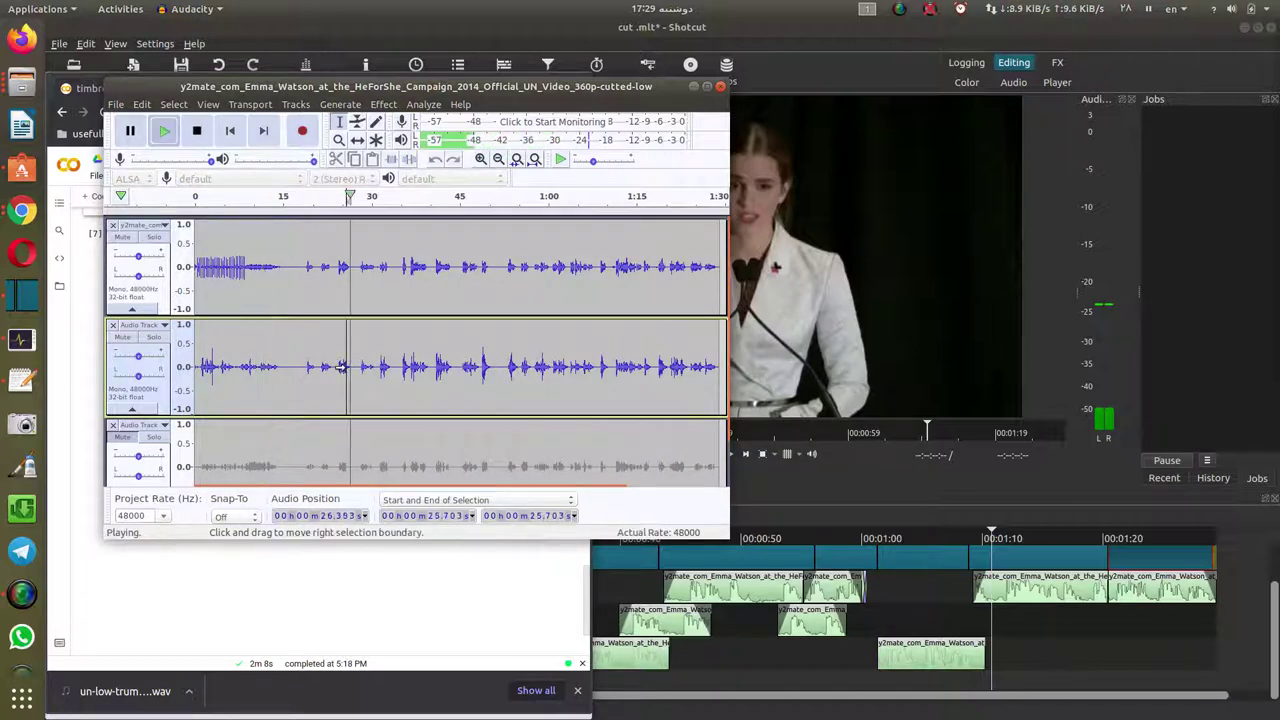
click(368, 368)
click(392, 370)
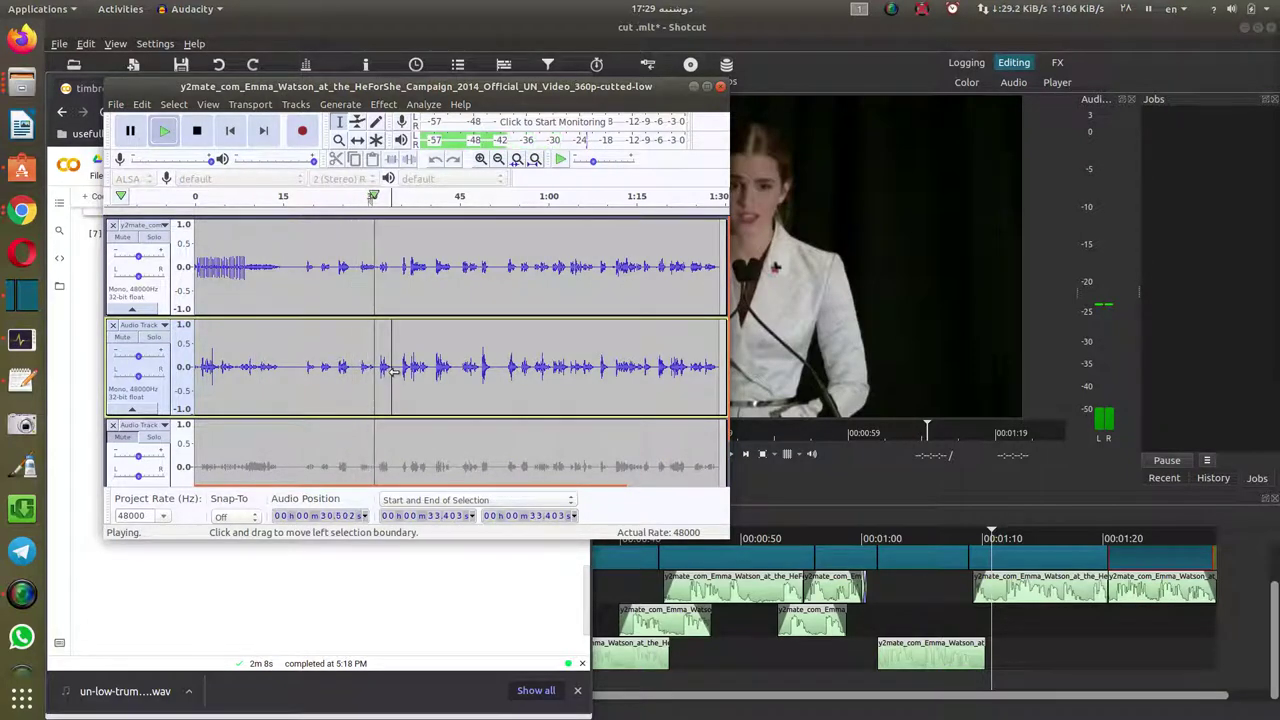
click(422, 370)
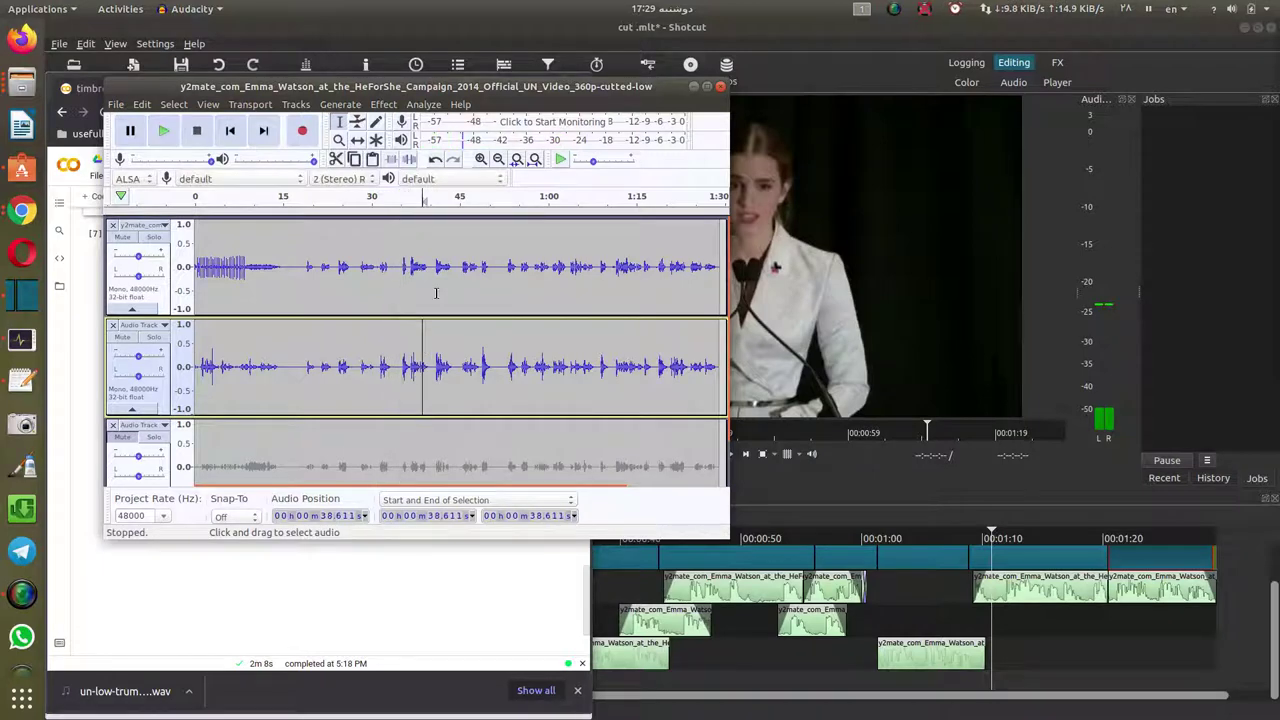
- Move the Audacity window off the video preview and make it narrower and taller to show all three tracks
drag(542, 93, 541, 92)
drag(440, 117, 471, 76)
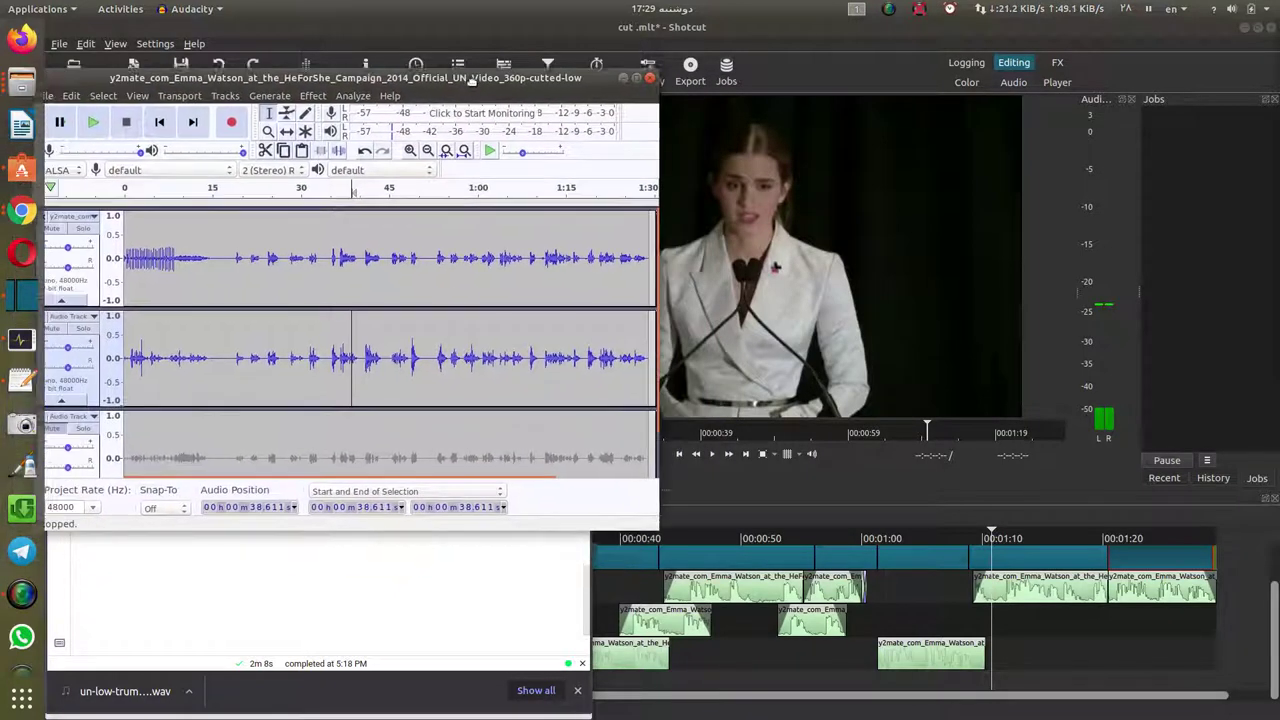
drag(652, 517, 491, 673)
- Play the speech track with the second track from about 0:45.6
click(238, 253)
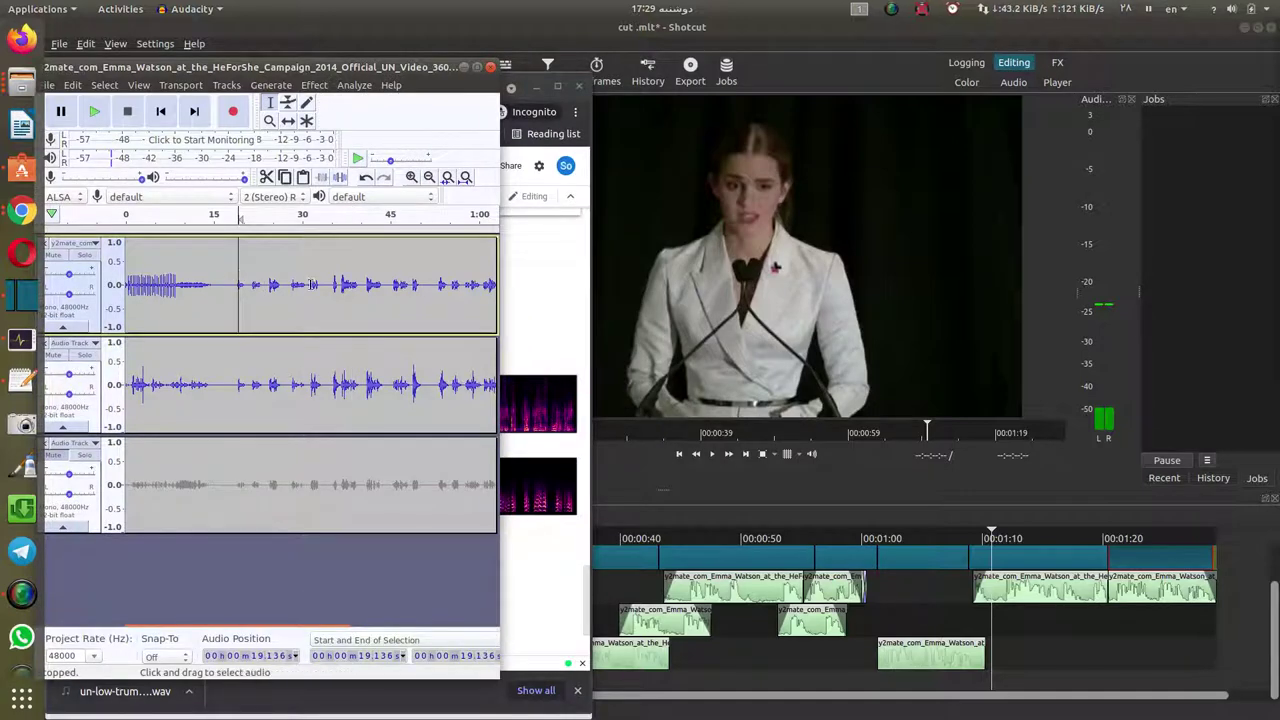
click(407, 287)
click(396, 290)
key(space)
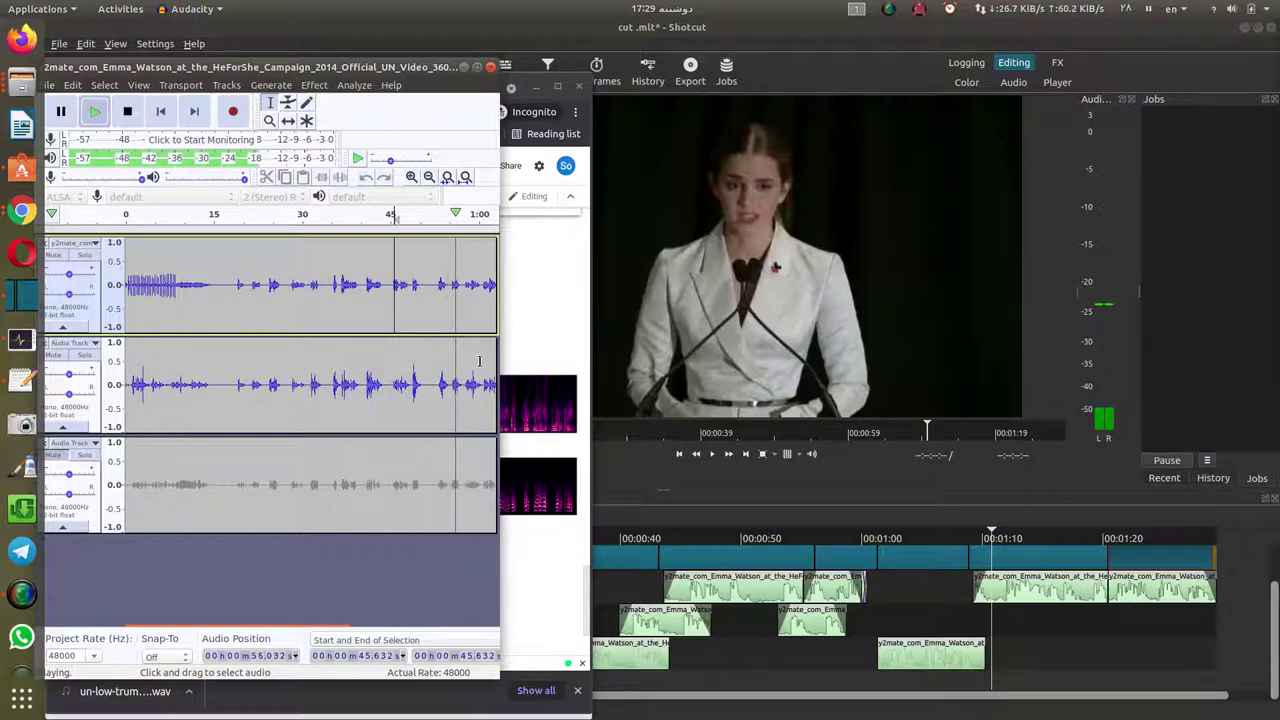
- During playback, compare the speech alone, with the trumpet track, and with all three tracks unmuted, and pause
click(56, 356)
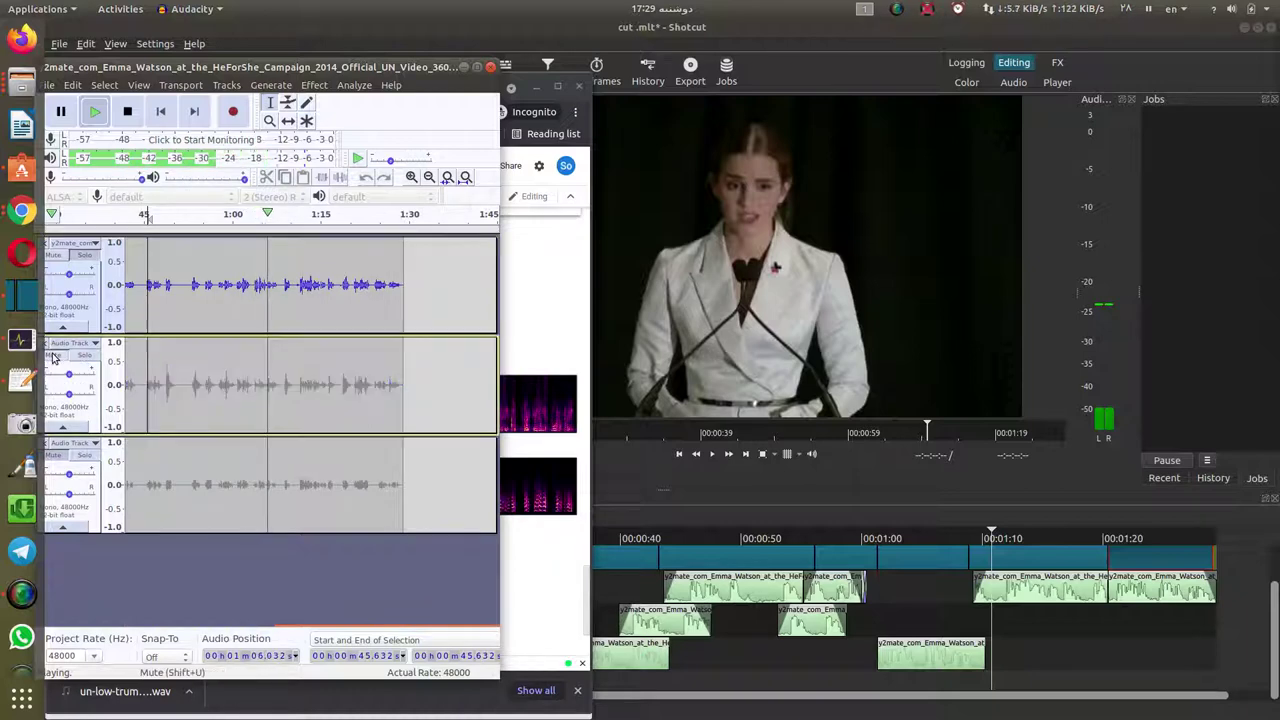
click(65, 456)
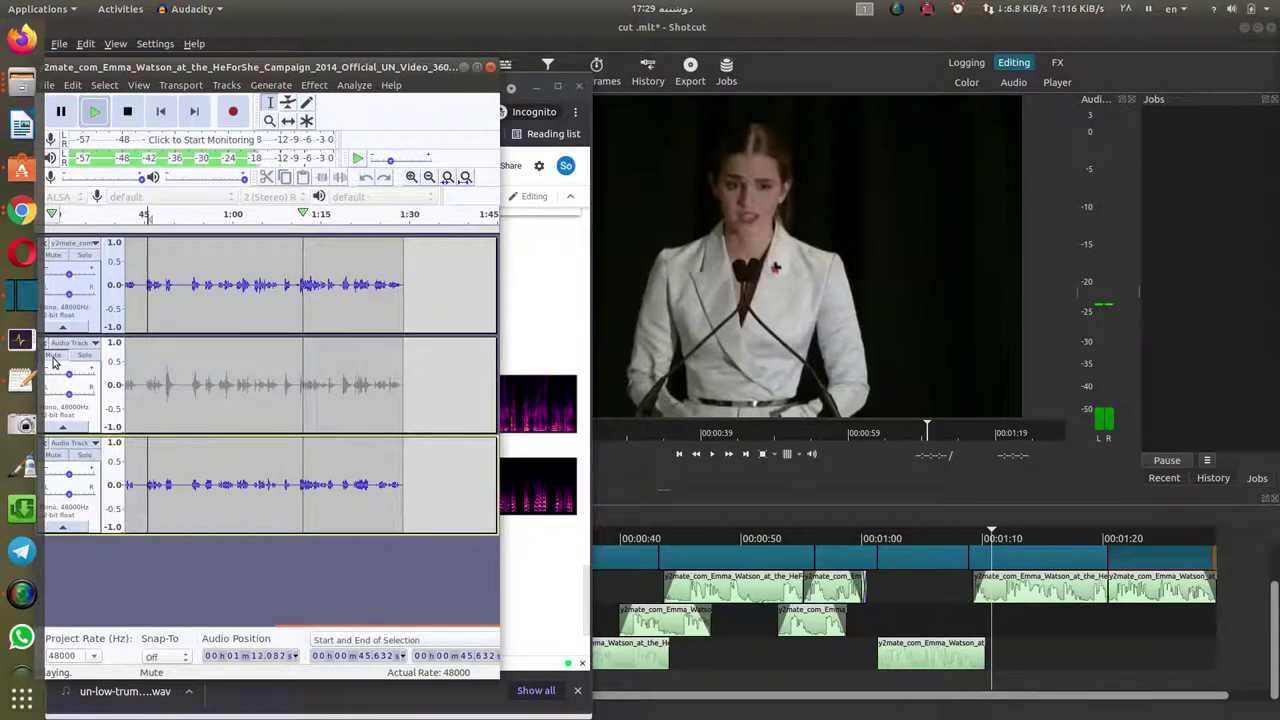
click(55, 363)
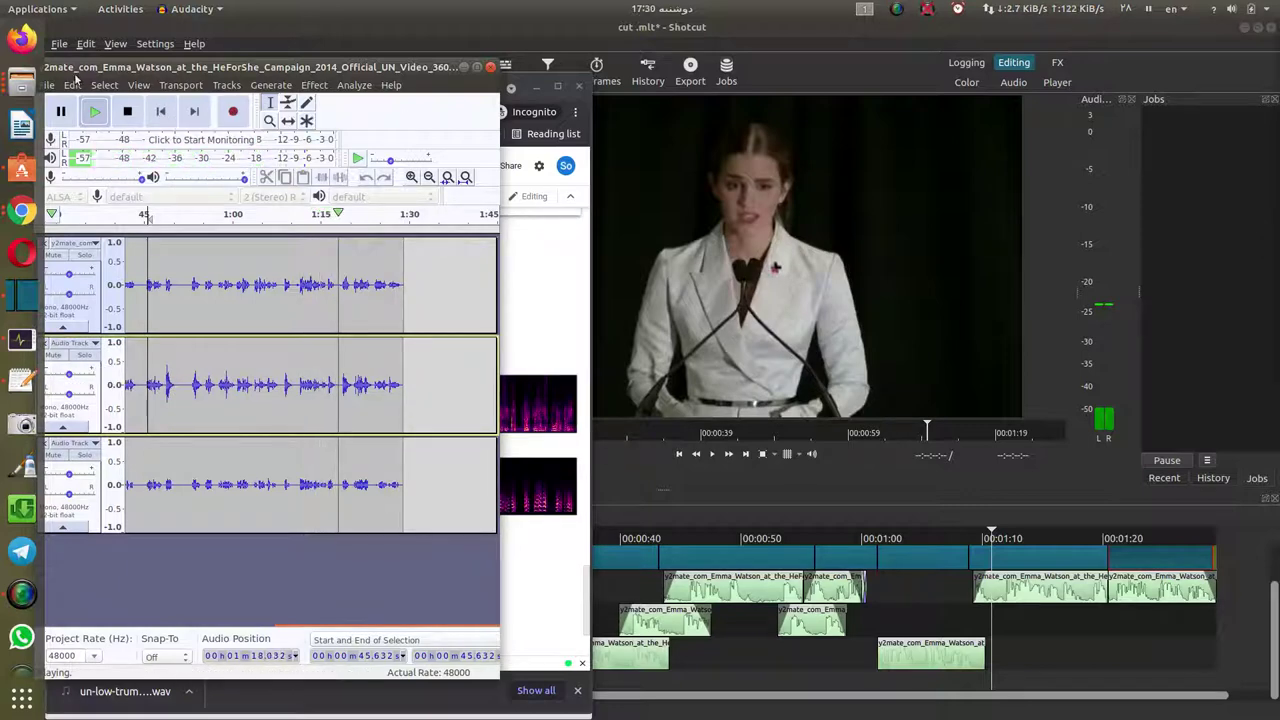
click(90, 112)
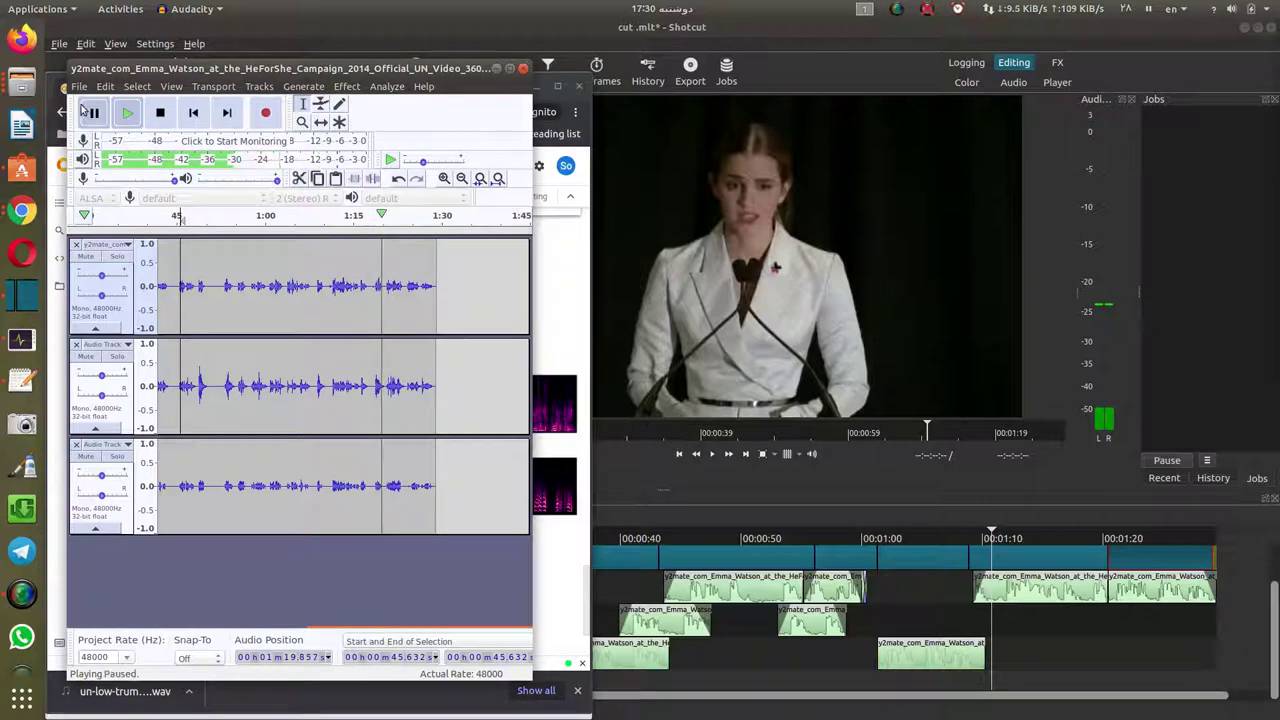
click(78, 86)
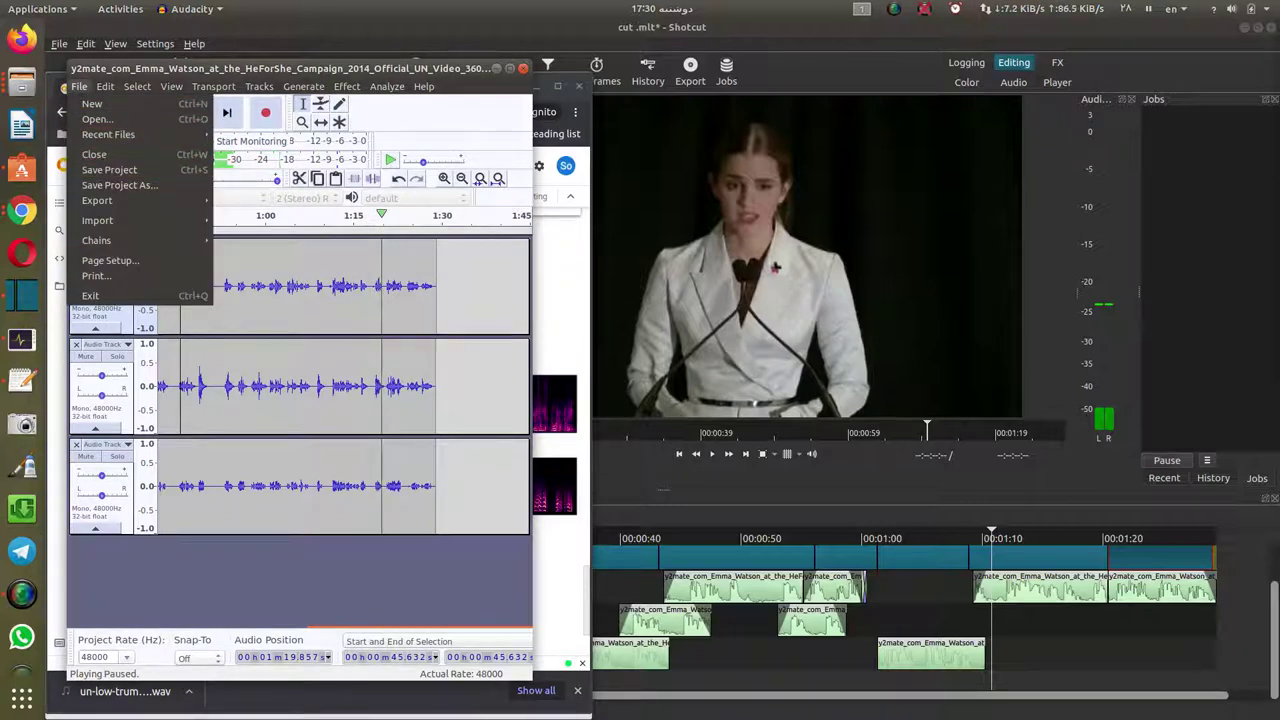
key(Escape)
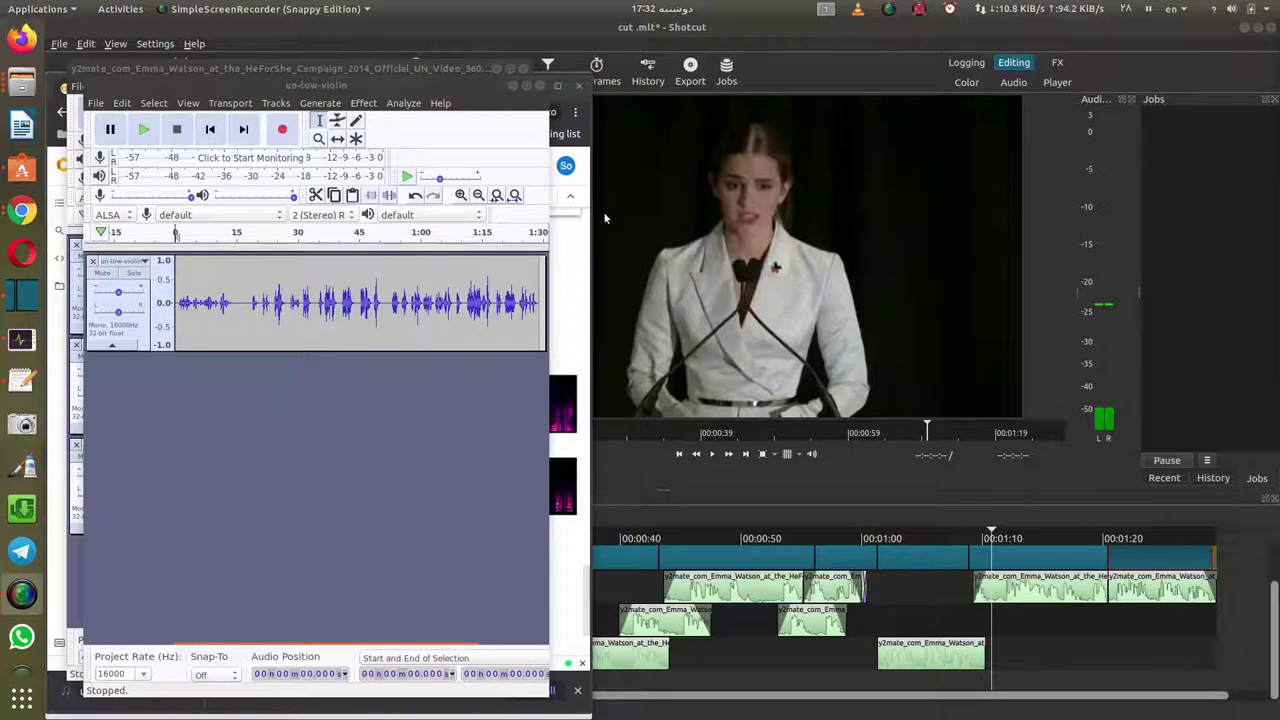
- Copy the entire un-low-violin recording and add a new mono track to the speech project
double_click(310, 285)
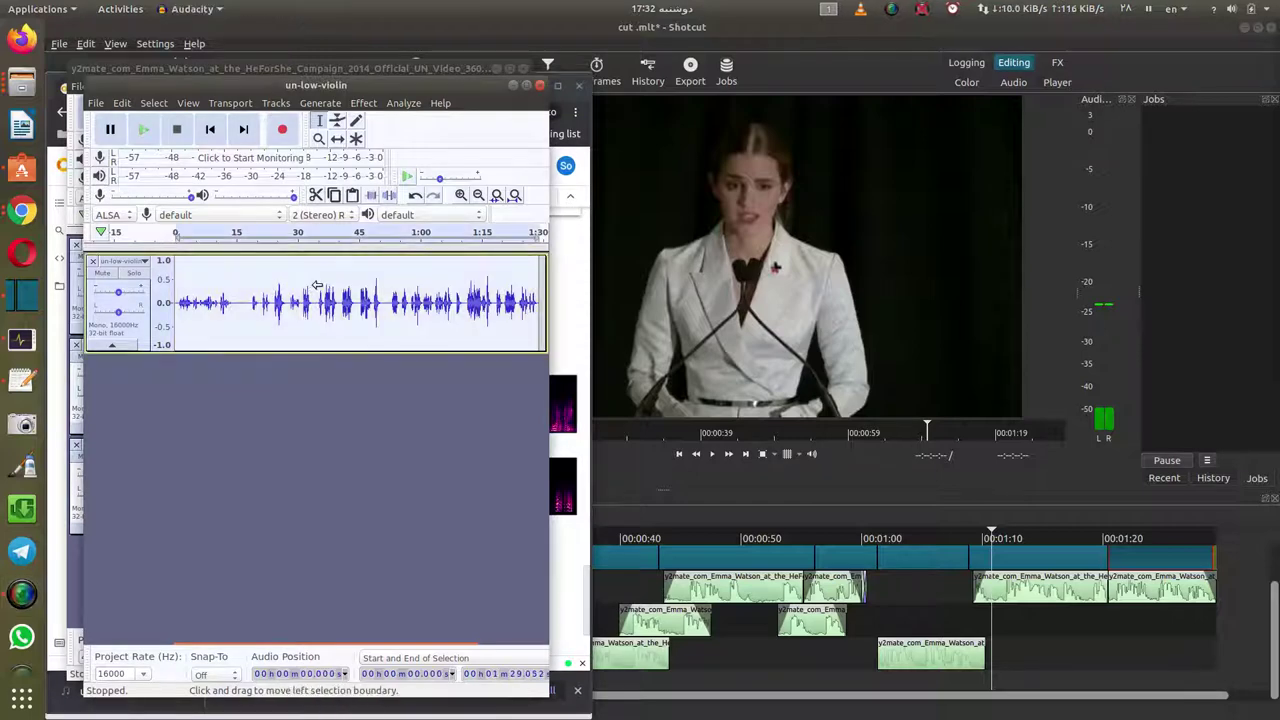
drag(316, 84, 826, 57)
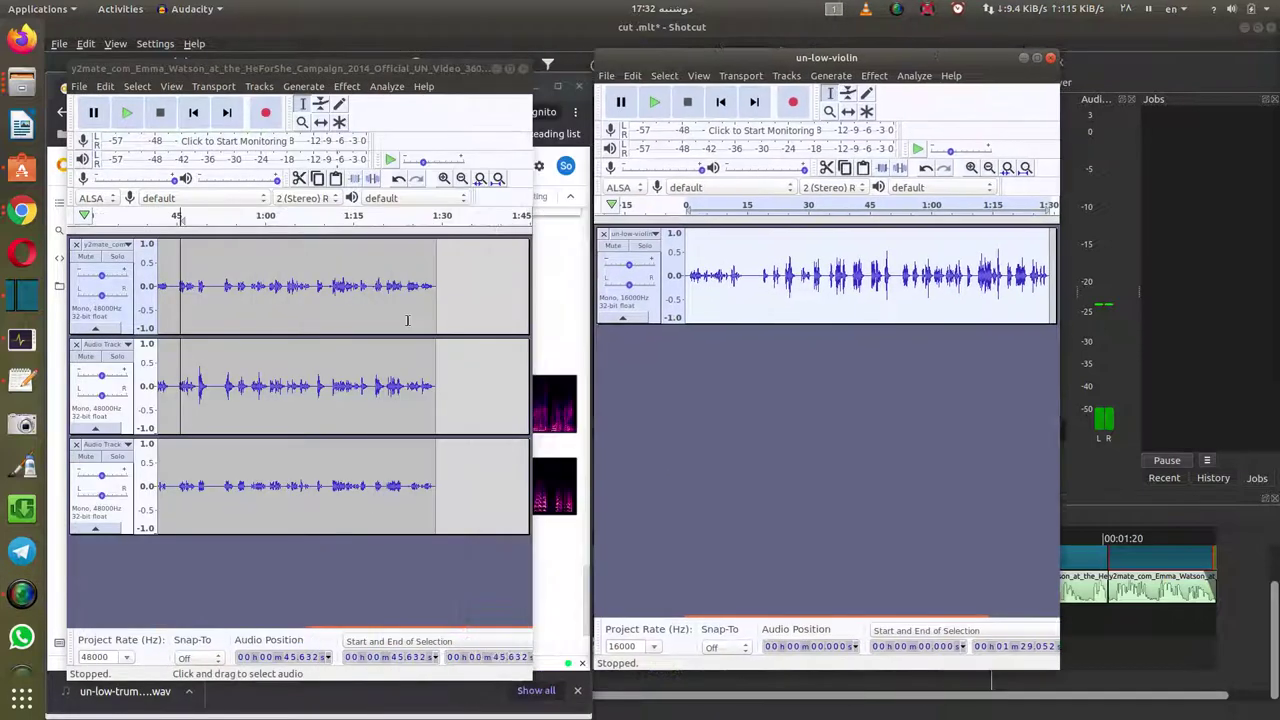
click(225, 460)
click(260, 87)
mouse_move(275, 104)
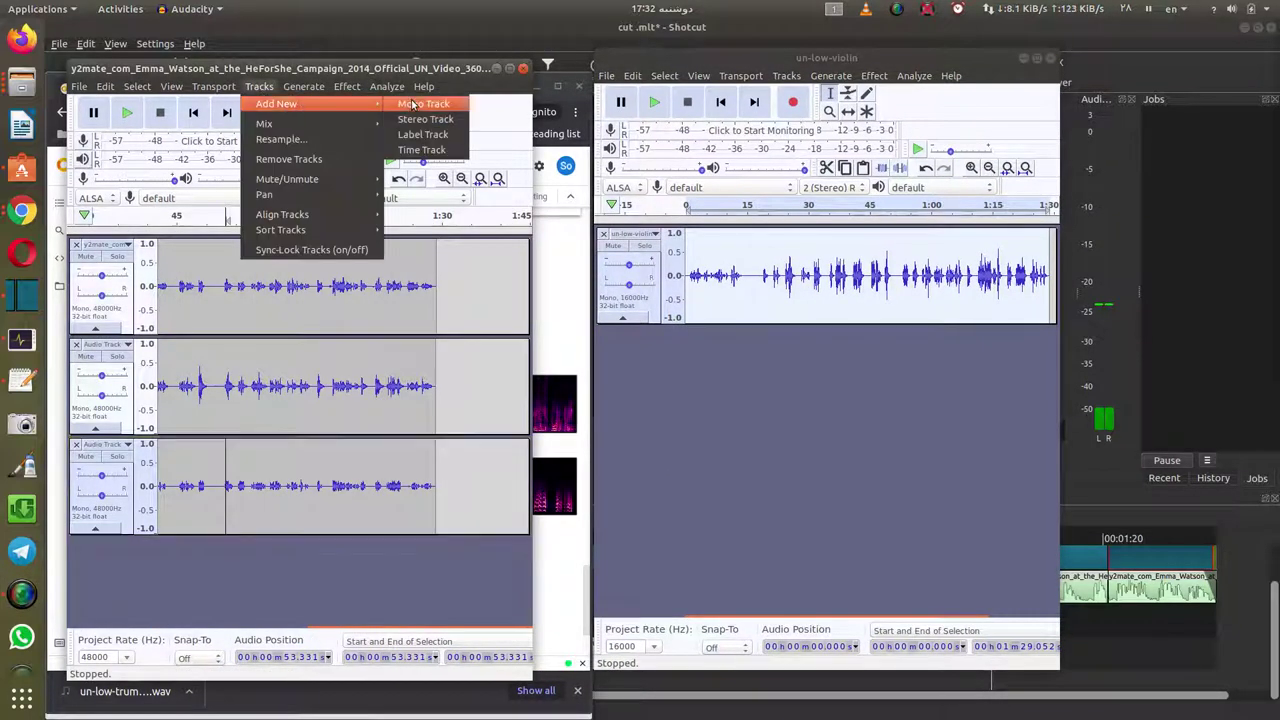
click(420, 104)
- Paste the violin audio into the new mono track at 0:00
key(ctrl+v)
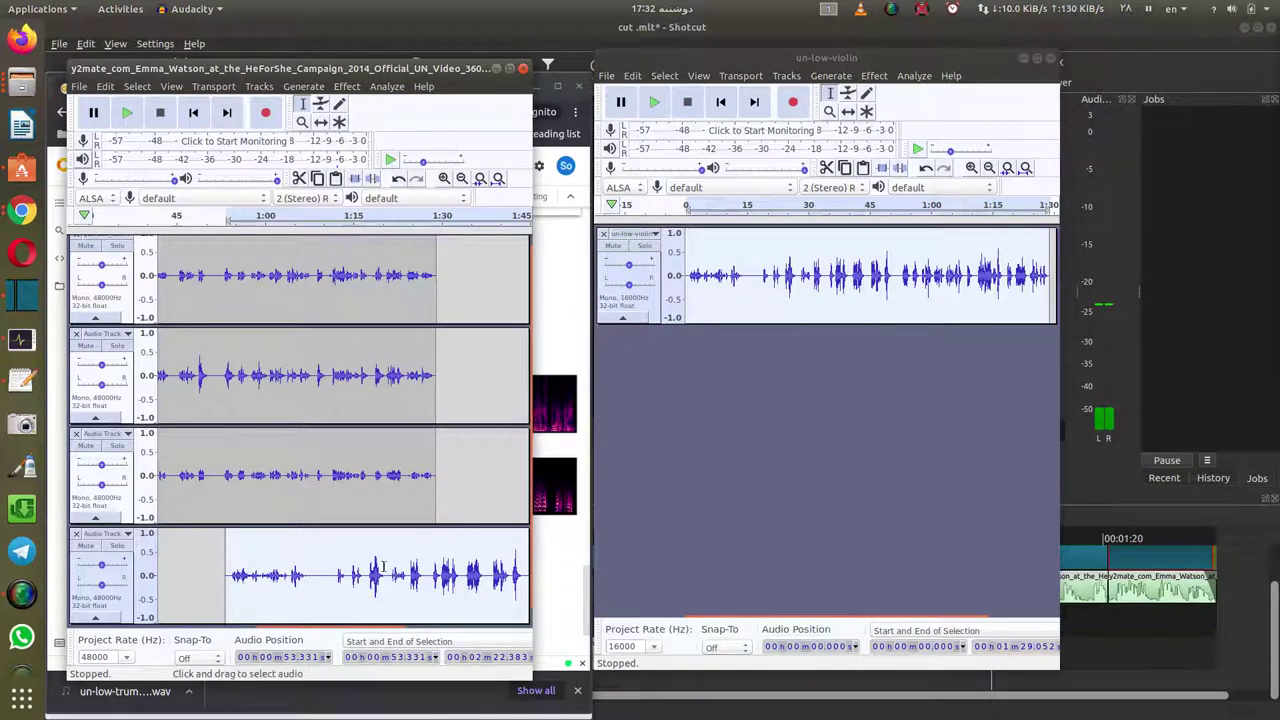
key(ctrl+z)
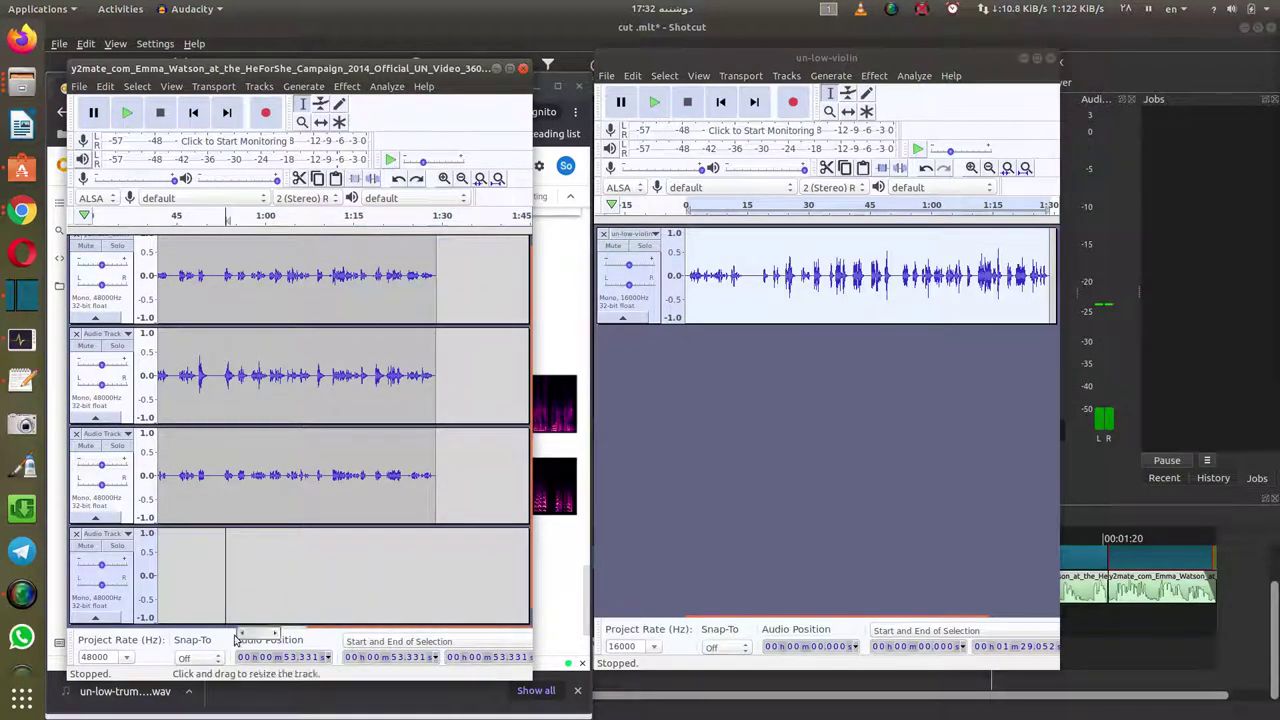
click(346, 625)
drag(346, 632, 250, 632)
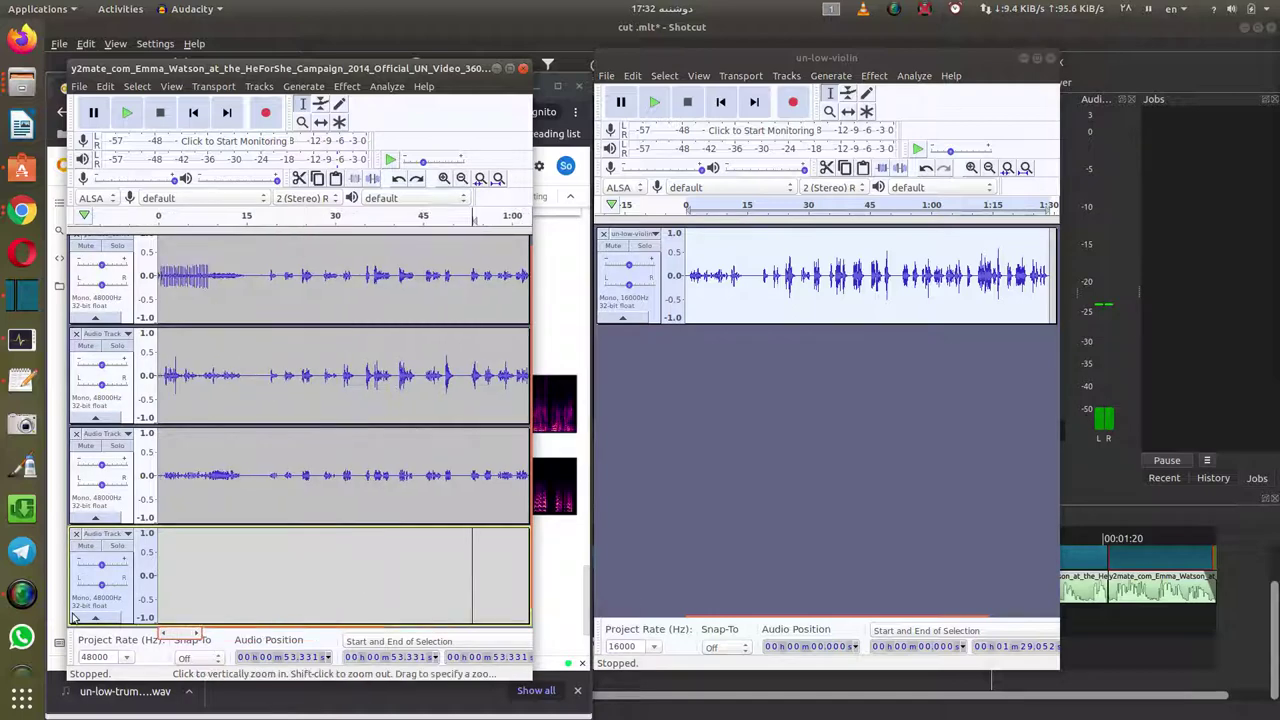
click(150, 553)
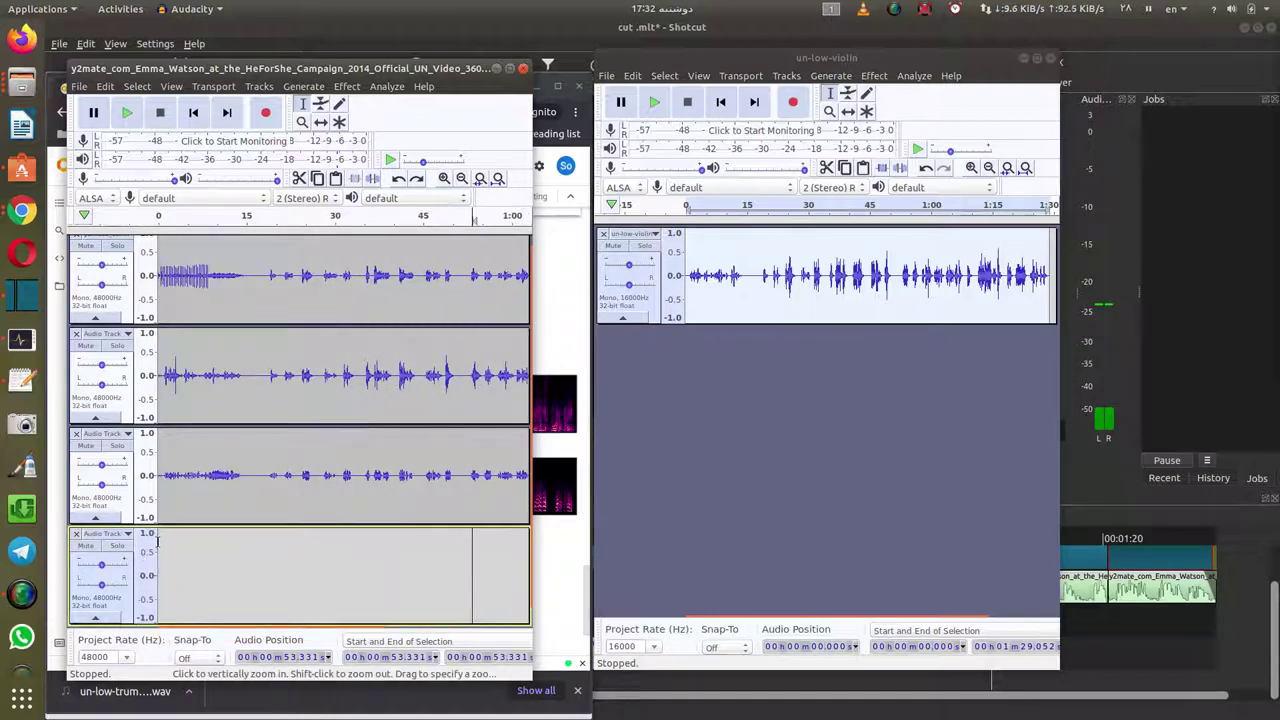
click(157, 540)
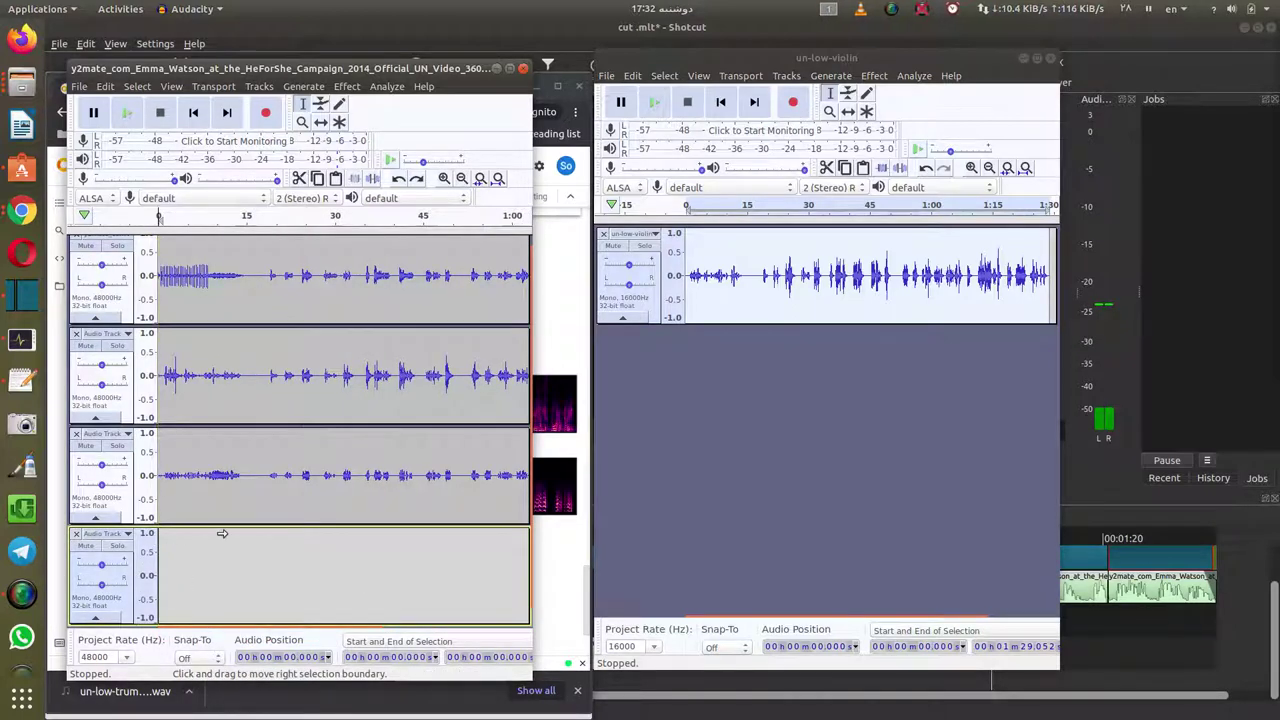
key(ctrl+v)
- Close the un-low-violin project without saving it
click(758, 276)
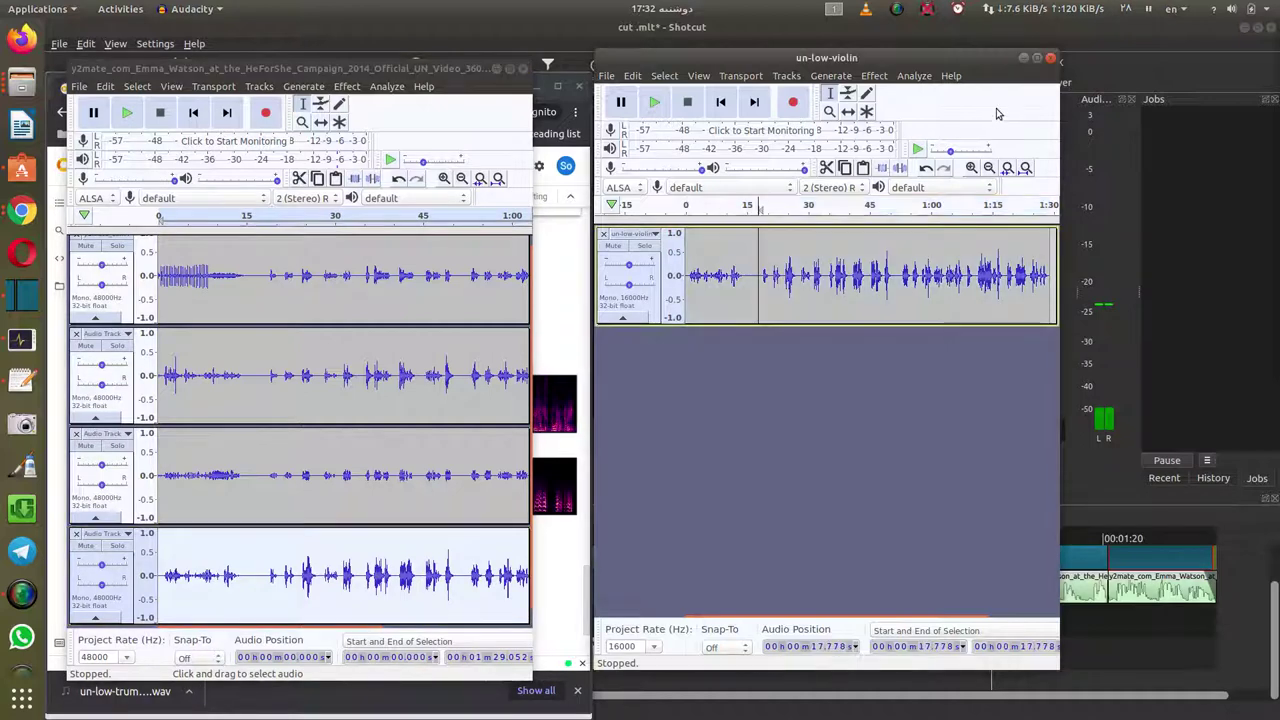
click(1049, 60)
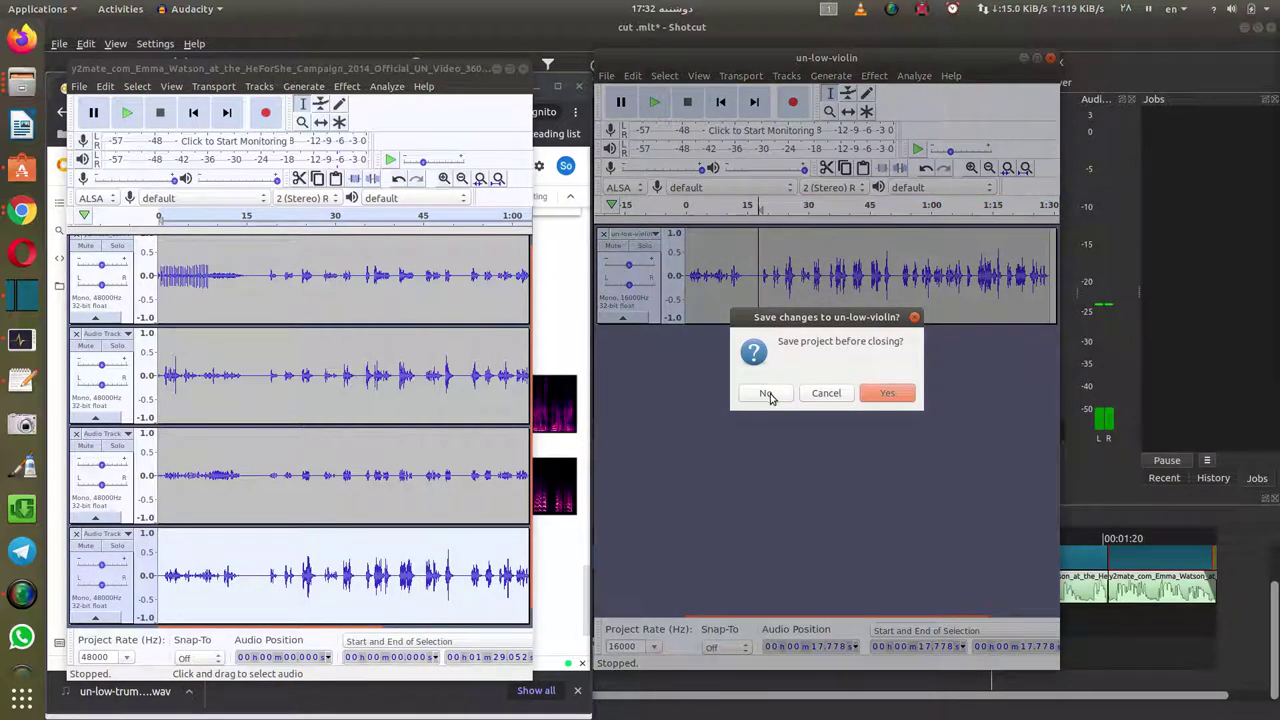
key(Return)
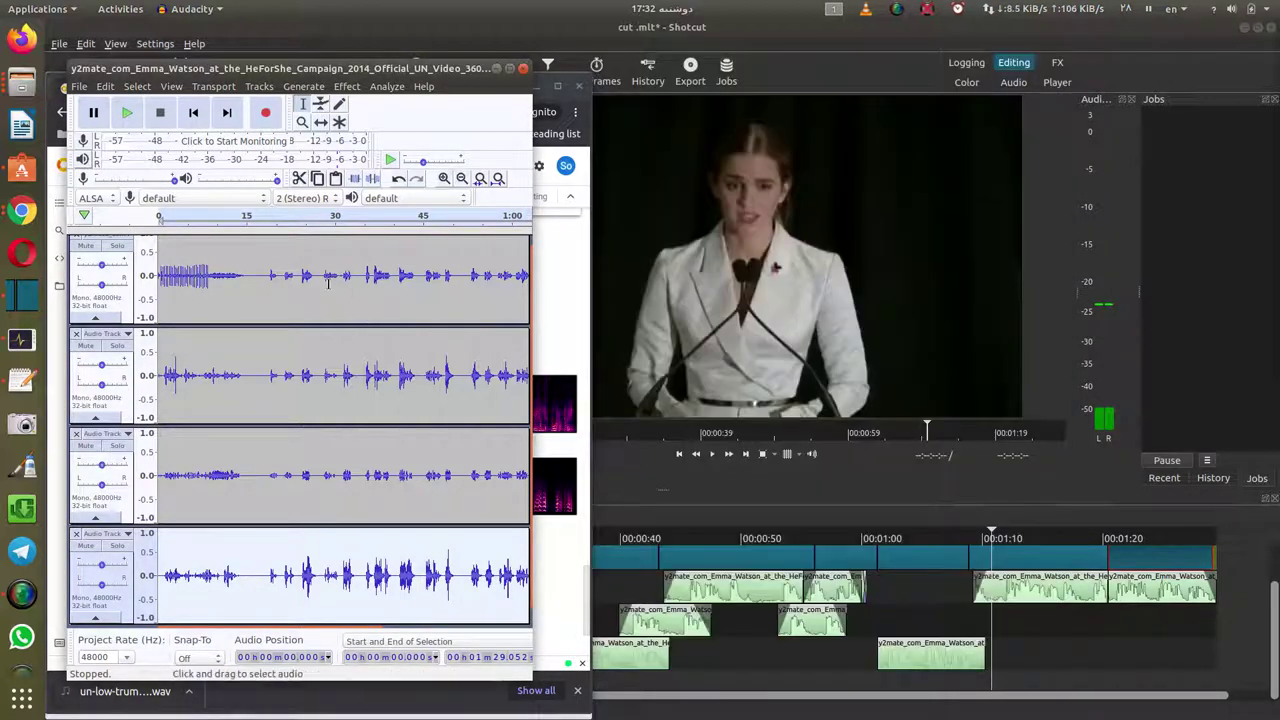
- Play all four tracks from about 0:25.4 to hear the violin in the mix, and pause after a few seconds
click(308, 283)
key(space)
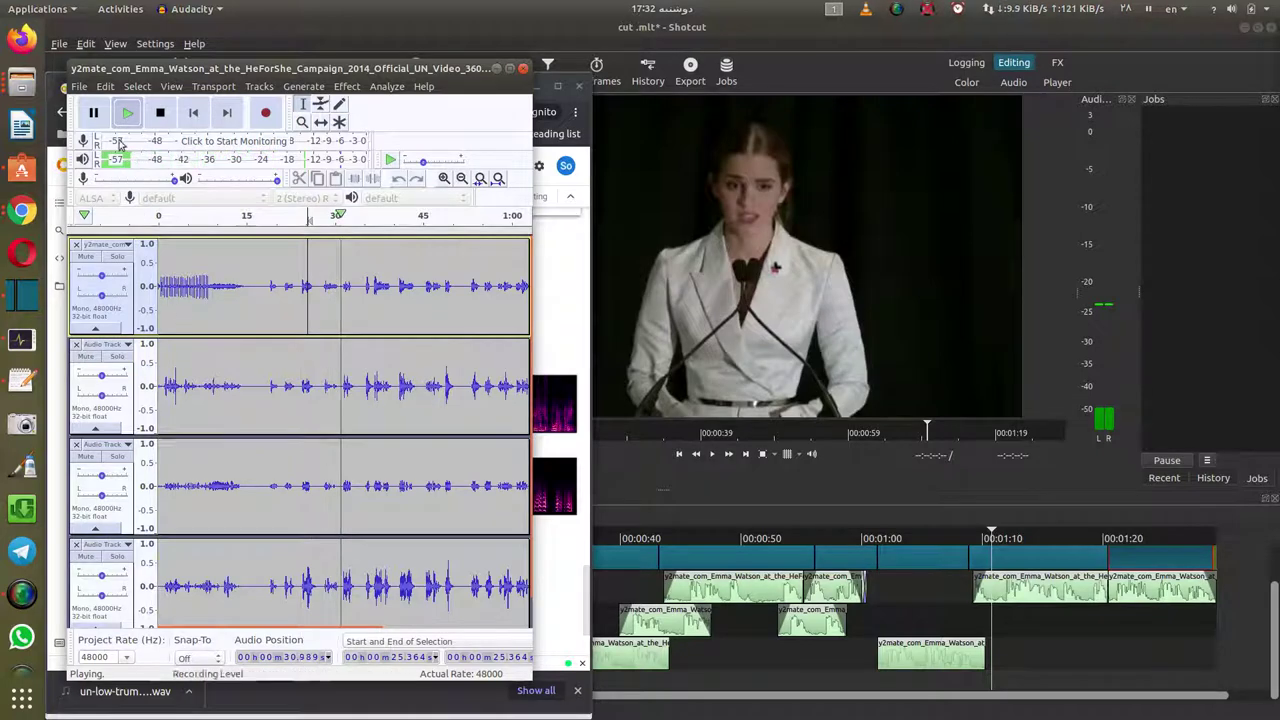
click(83, 111)
click(260, 585)
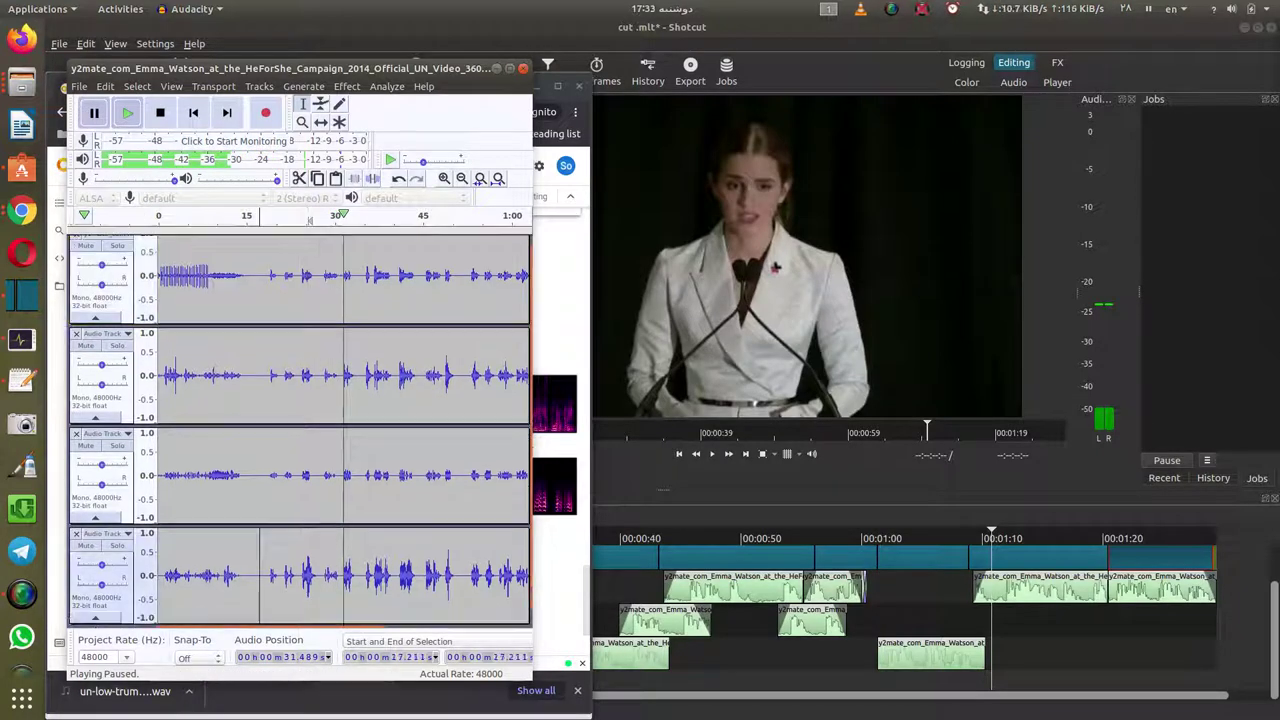
click(104, 617)
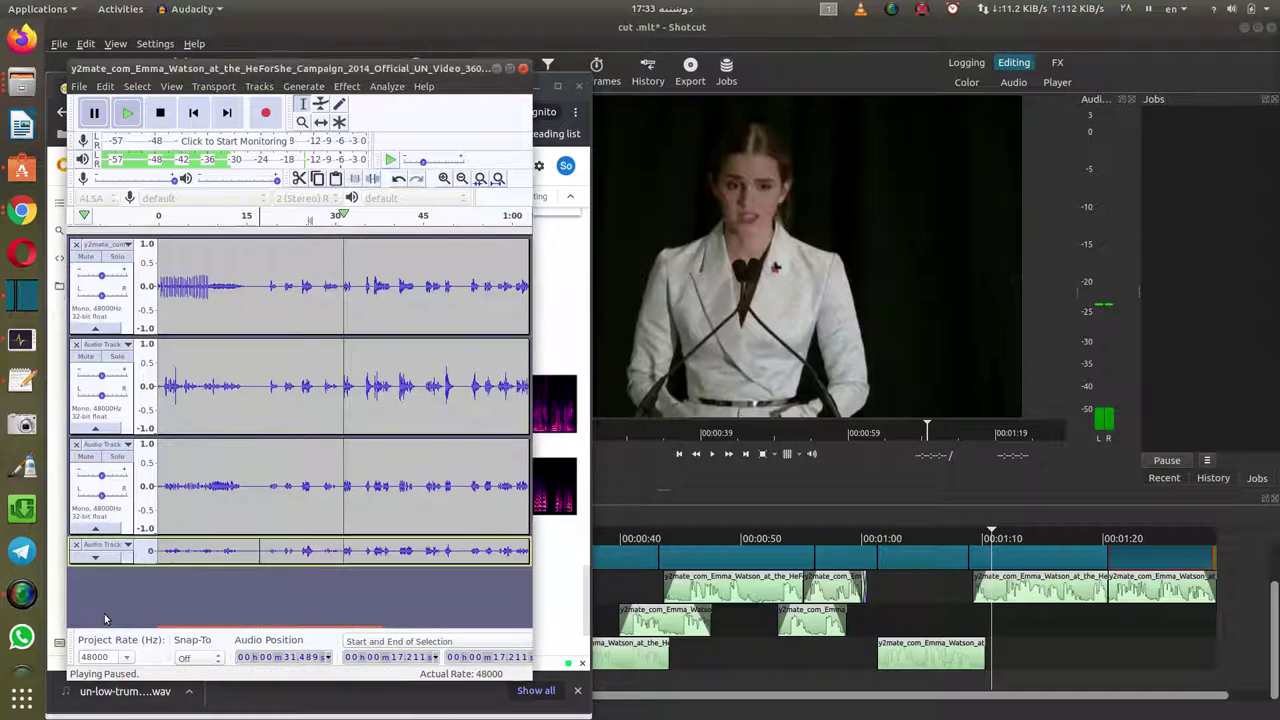
click(100, 557)
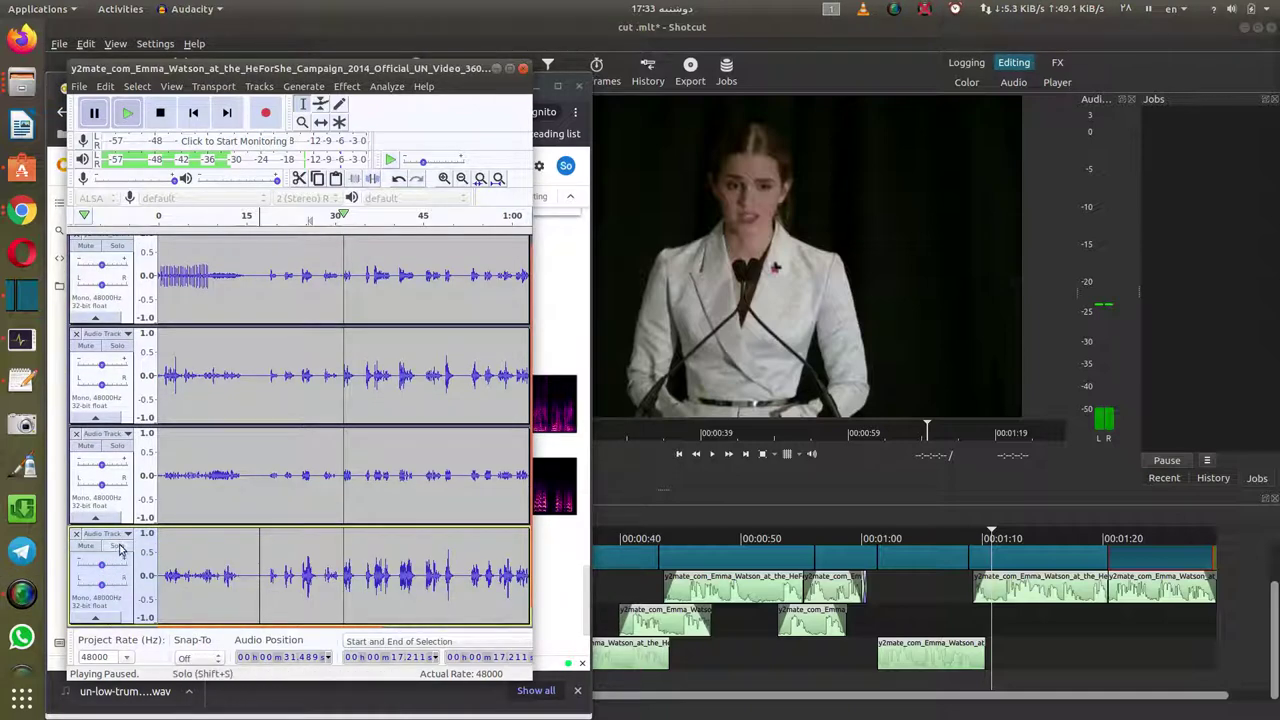
click(131, 557)
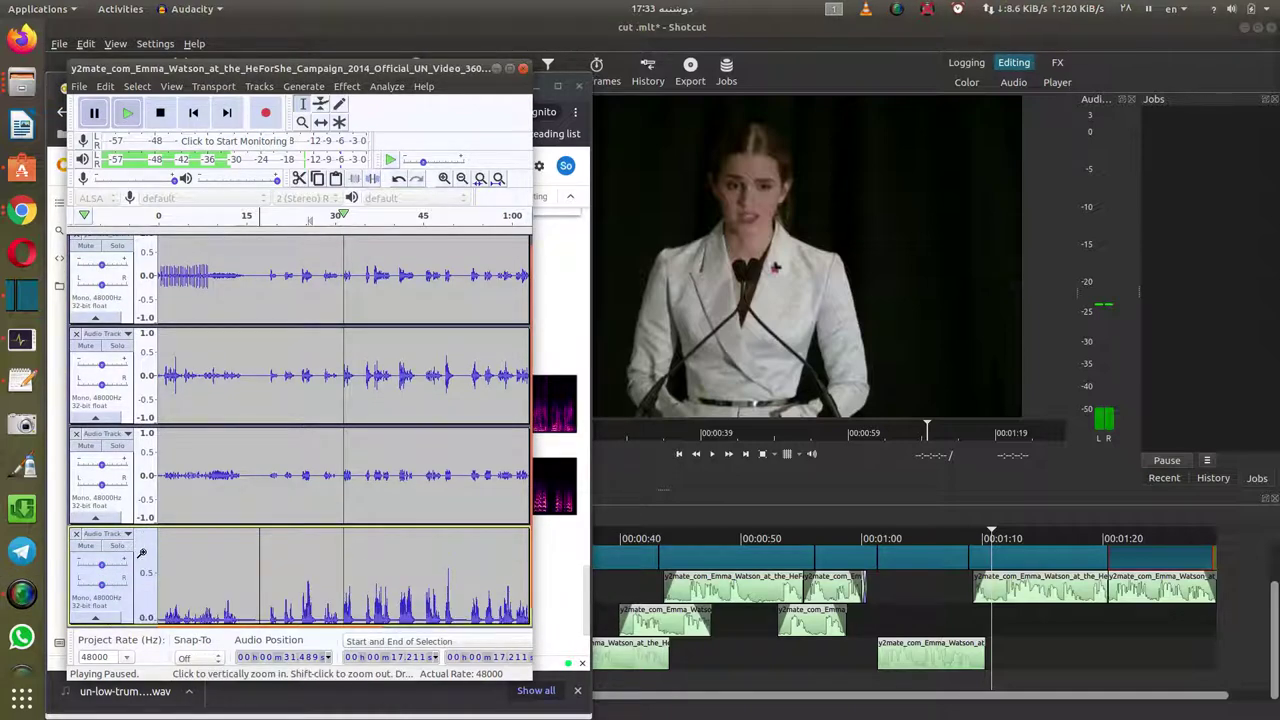
click(119, 549)
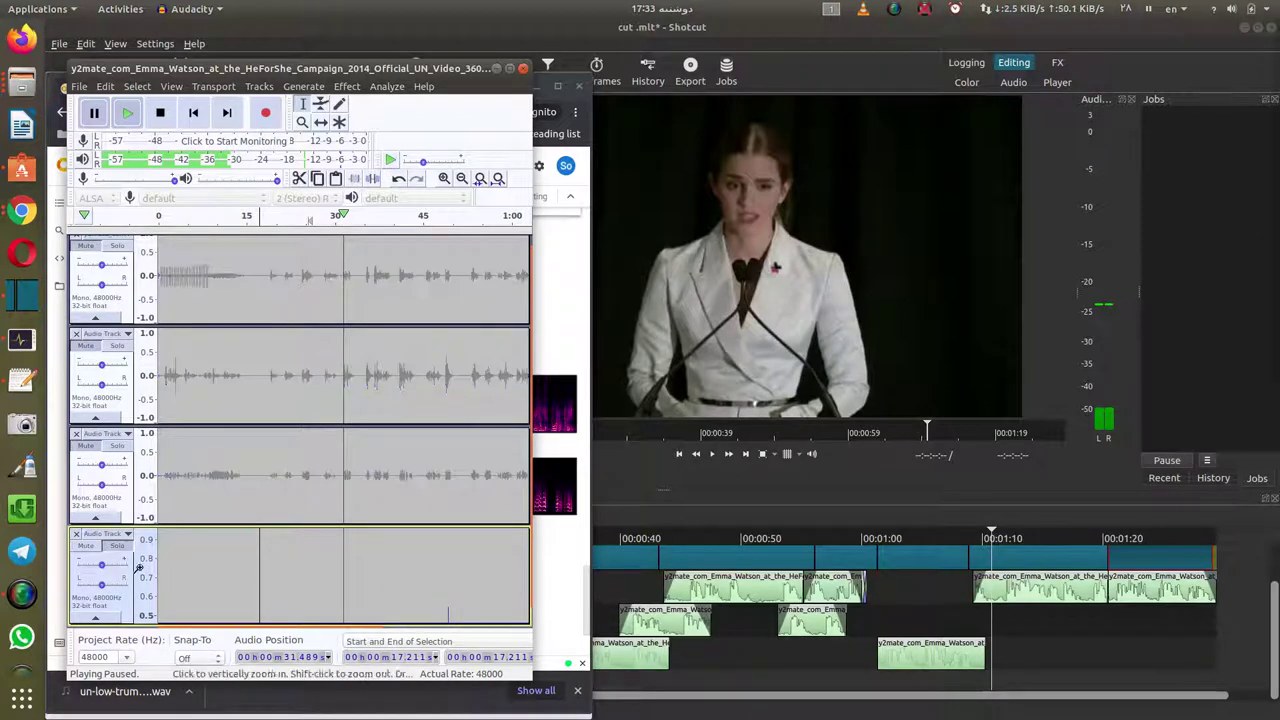
click(119, 549)
- Apply Equalization to the whole violin track with a flat curve at about -6 dB
click(100, 600)
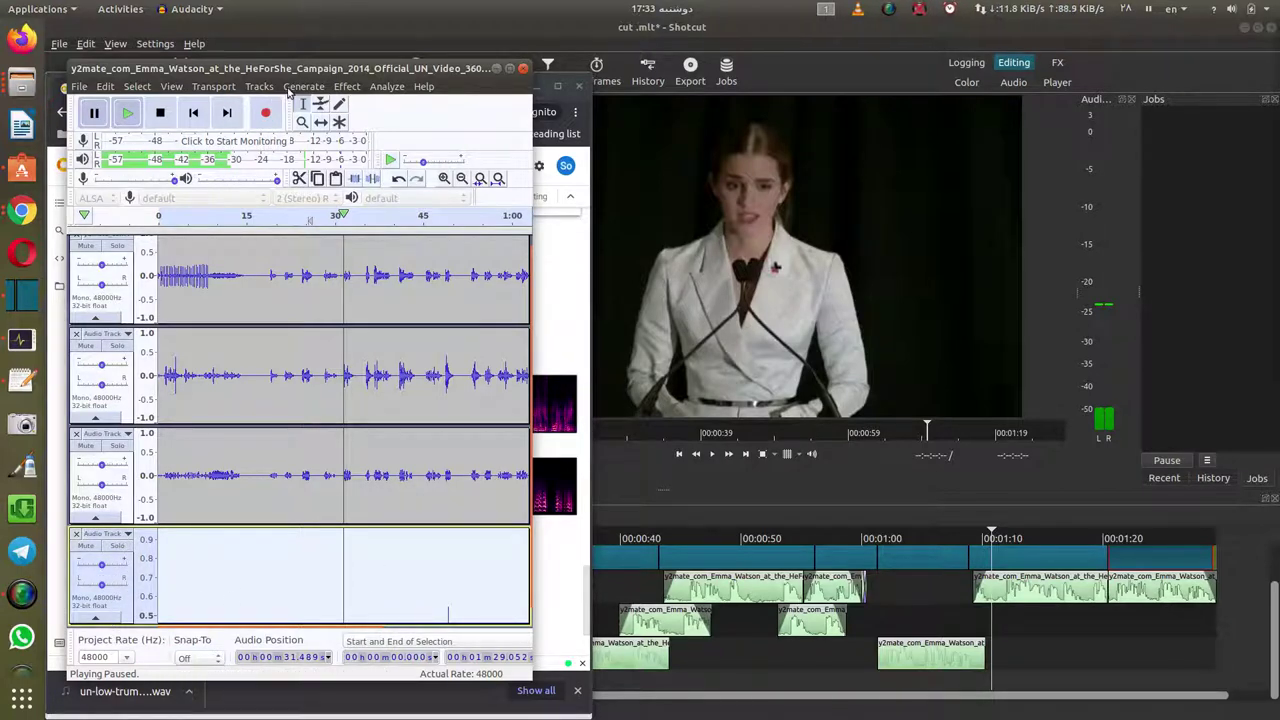
click(347, 86)
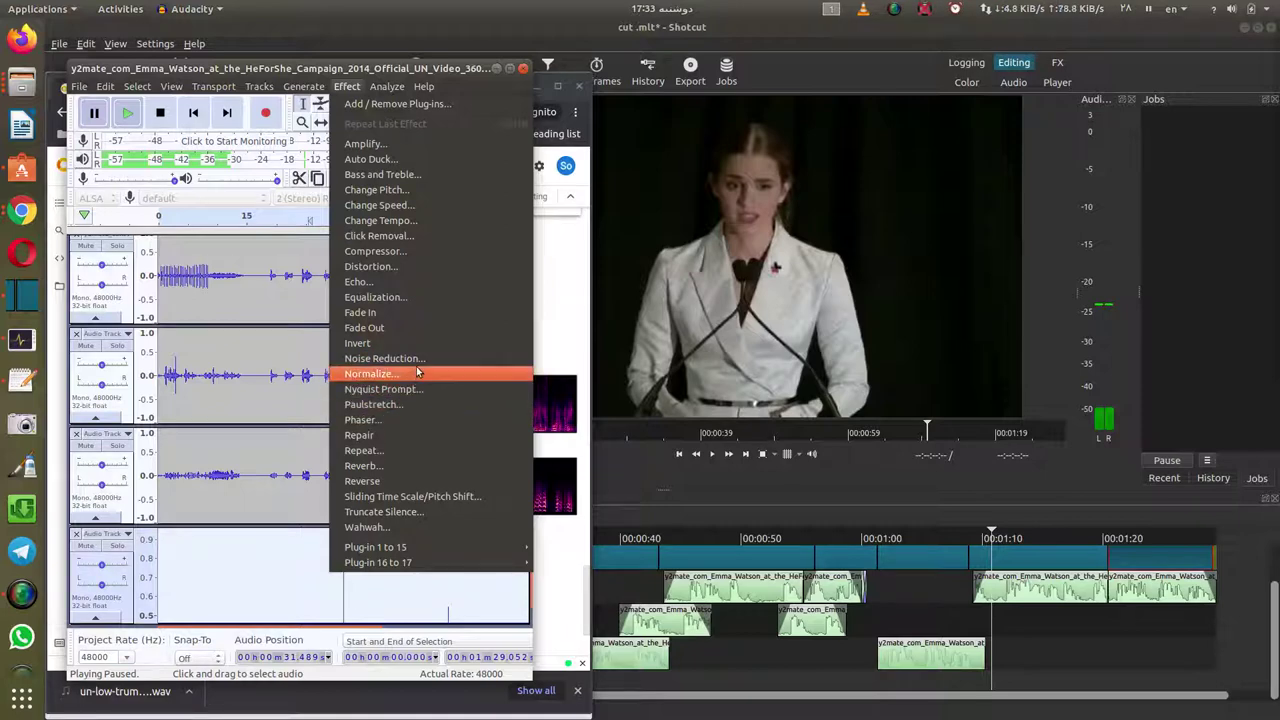
click(427, 297)
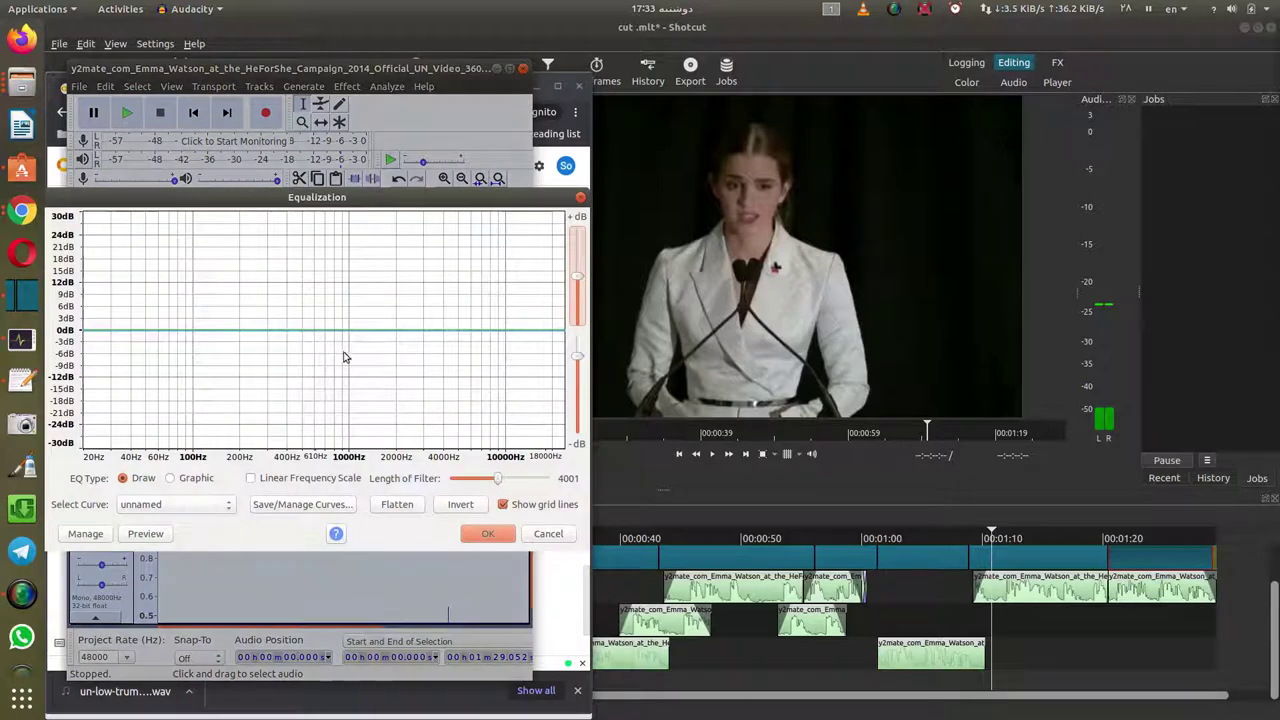
click(322, 355)
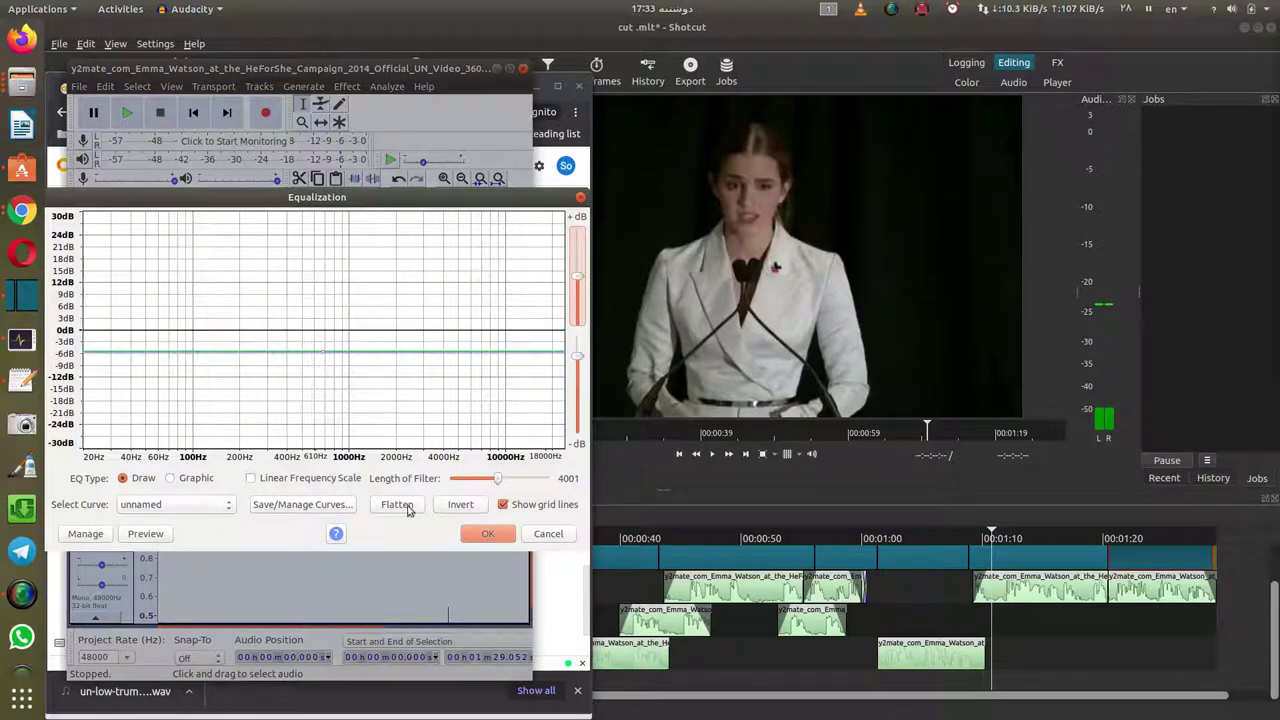
click(484, 535)
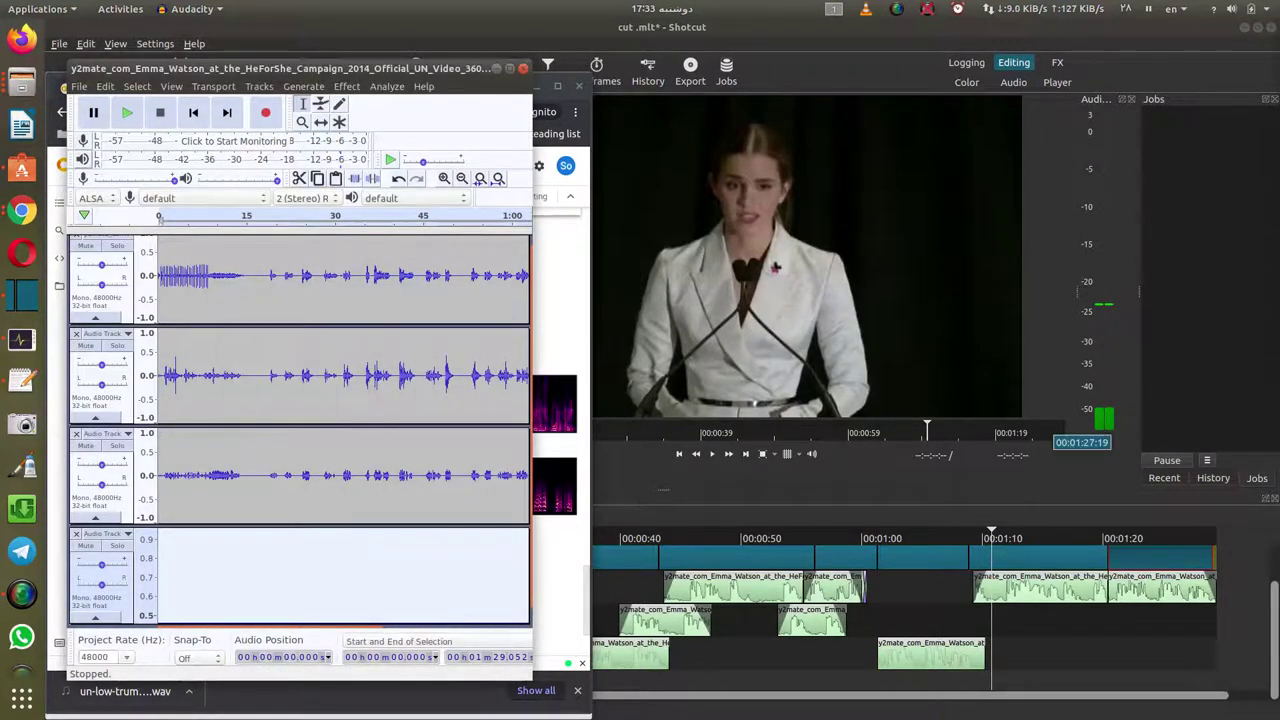
- Listen to the four-track mix with the equalized violin from about 0:25.4, and stop playback
click(216, 577)
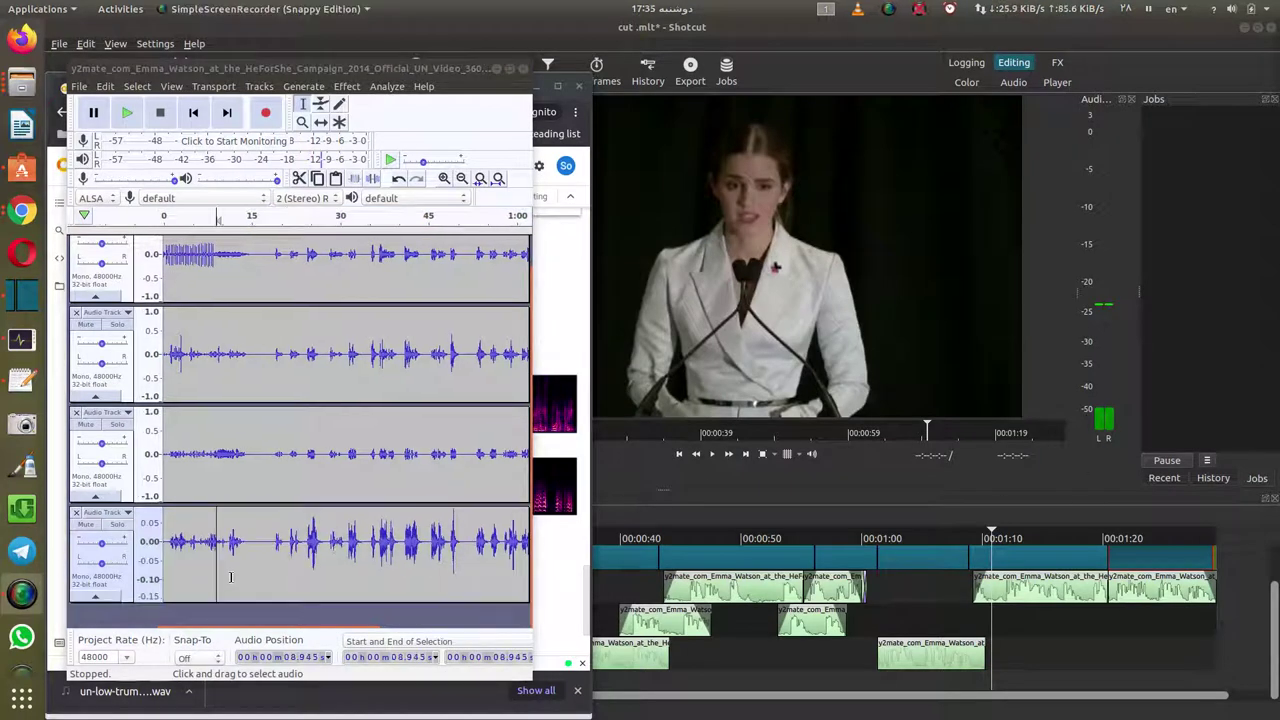
click(313, 531)
click(127, 112)
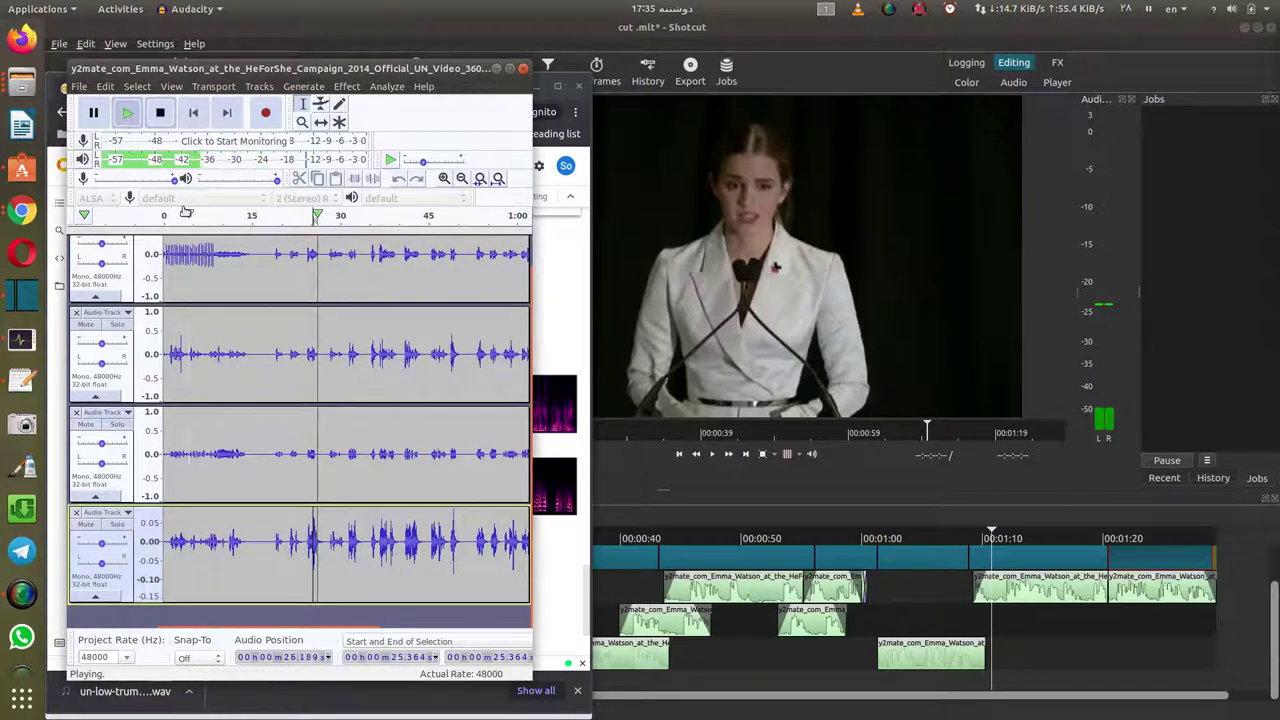
click(79, 86)
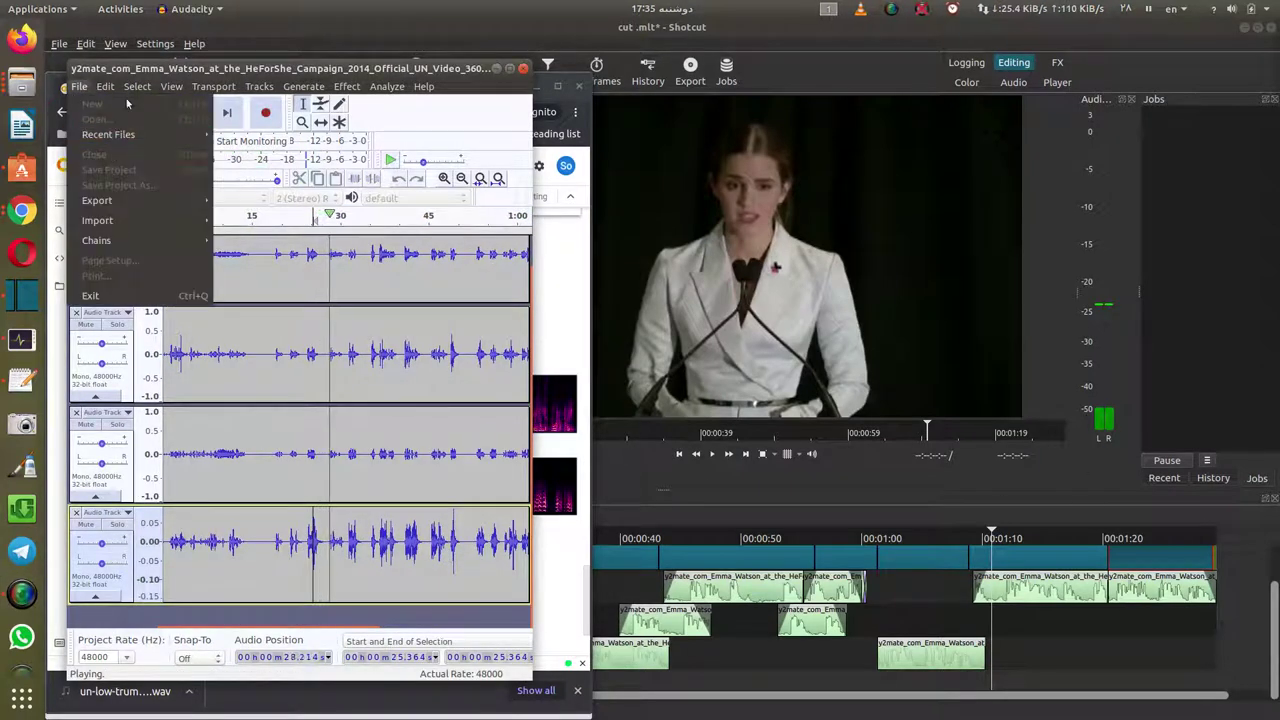
click(131, 72)
click(161, 112)
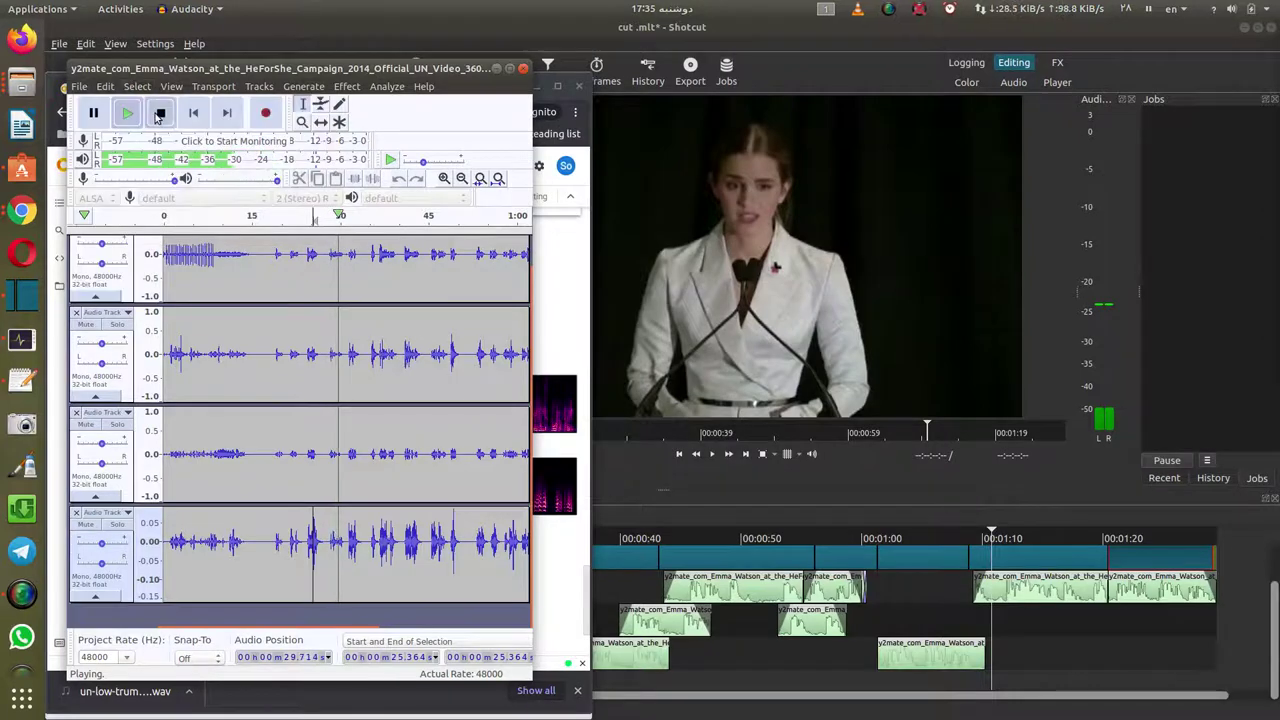
- Export the mix as MP3 to the UN Test folder, replacing the existing file ending in "cutted-low -all-in-oneone.mp3" and accepting the metadata tags as they are
click(79, 86)
mouse_move(153, 194)
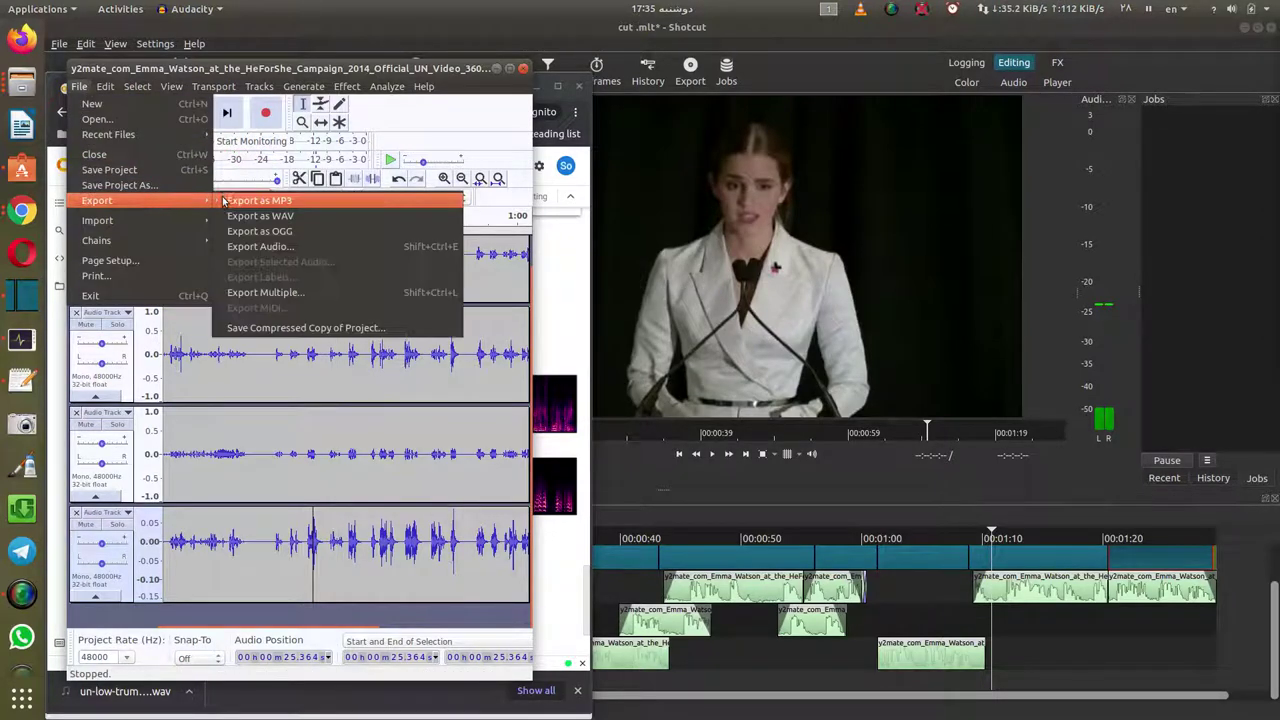
click(227, 201)
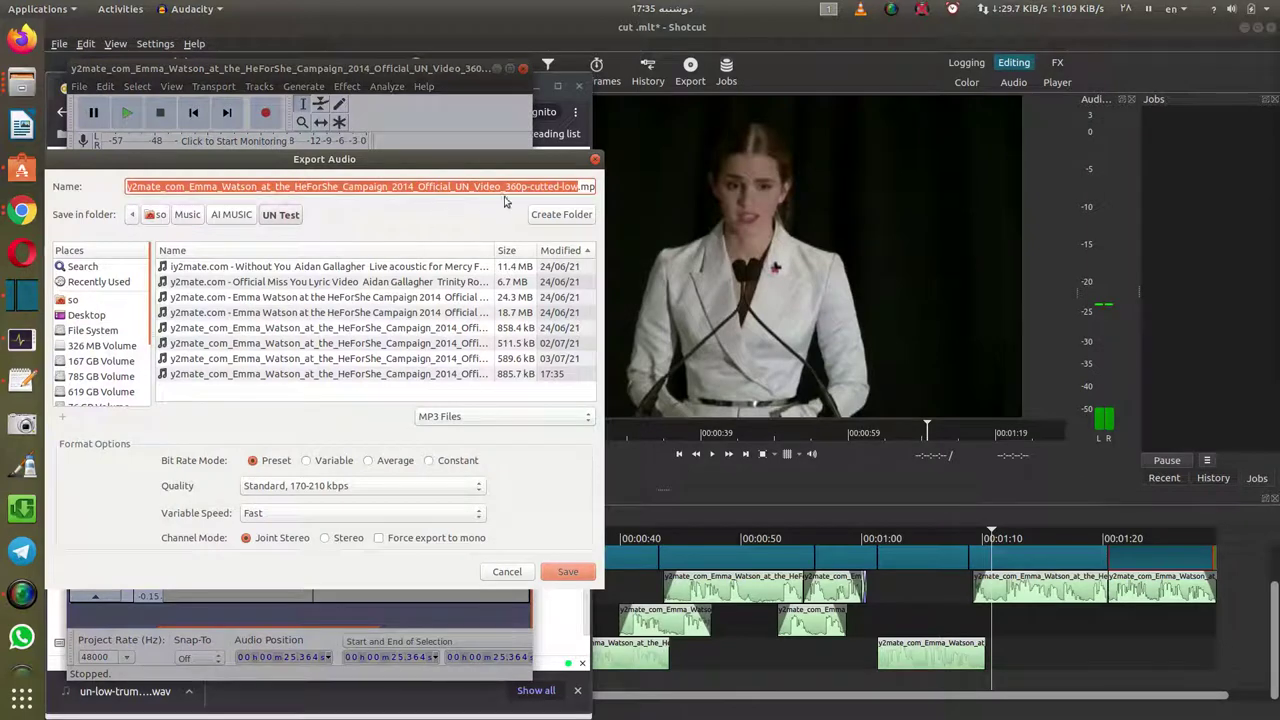
click(434, 376)
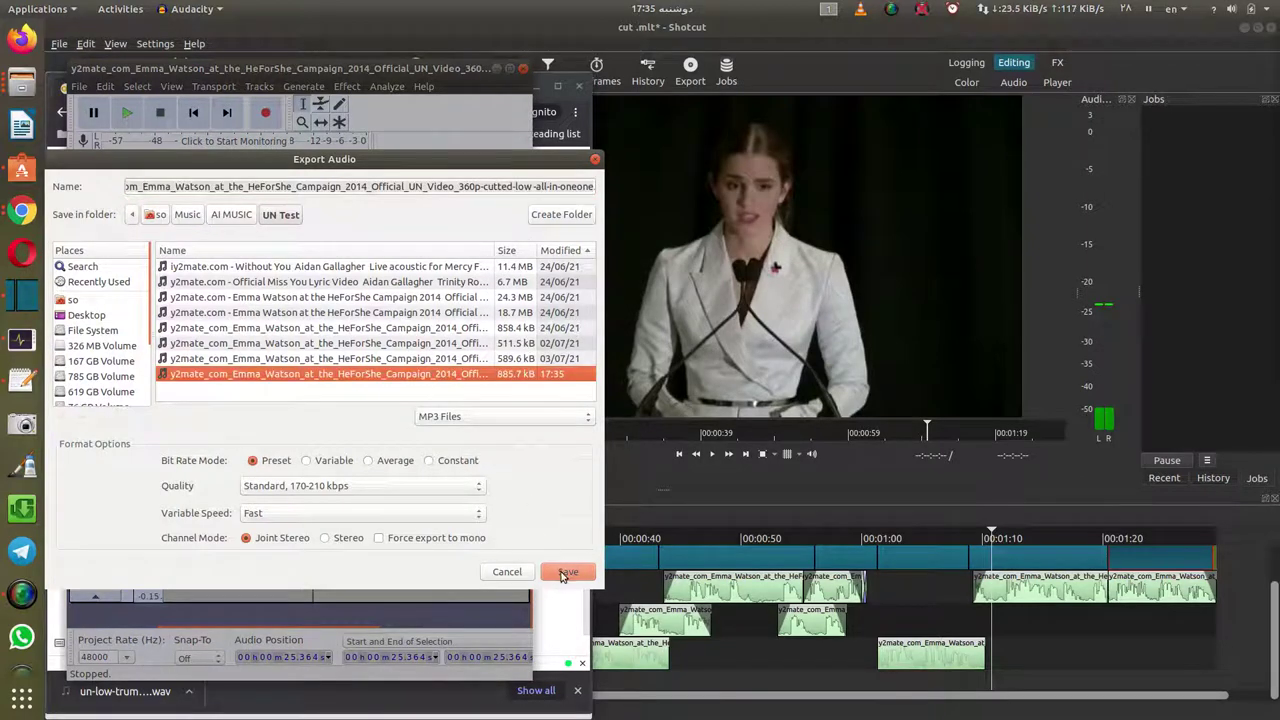
click(565, 573)
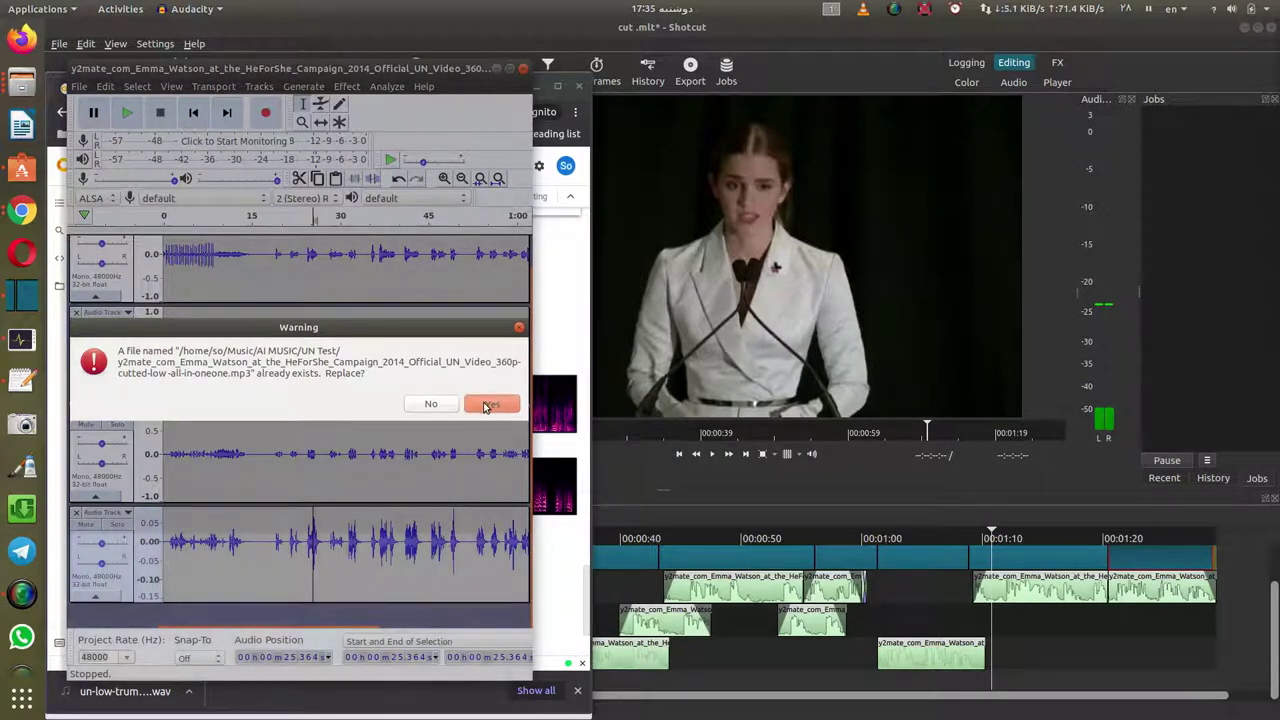
click(489, 405)
click(437, 403)
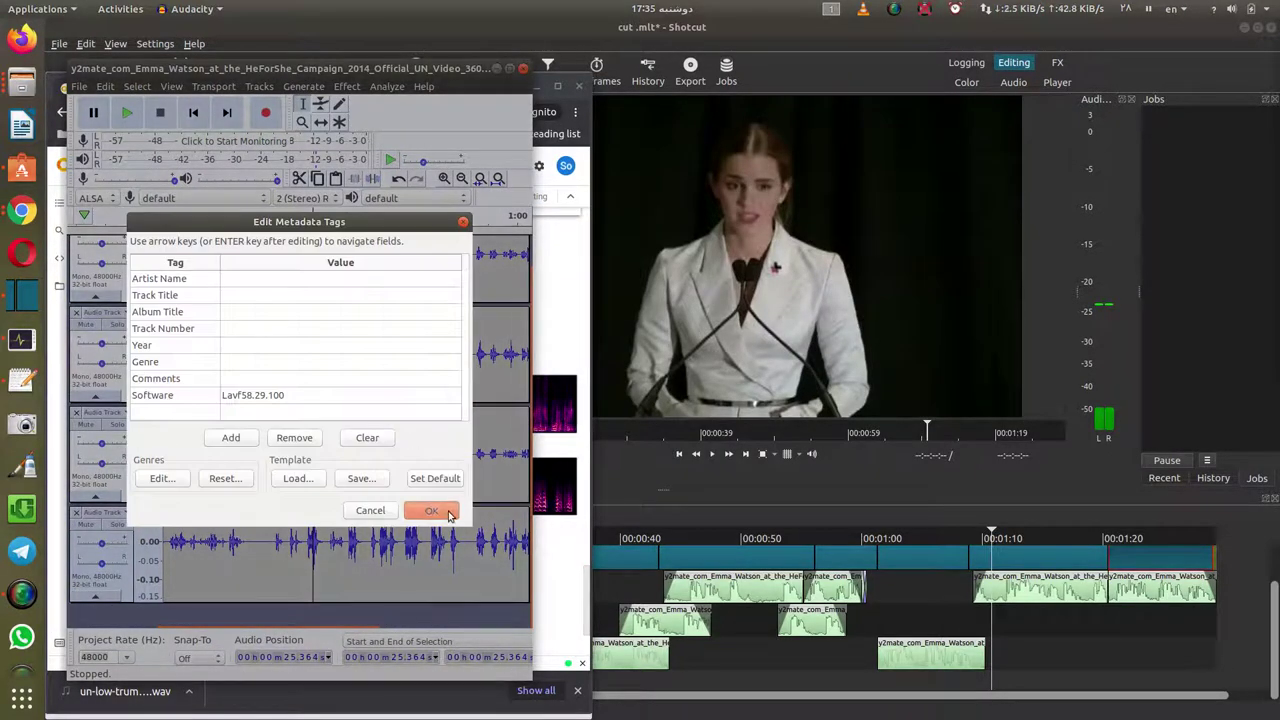
click(431, 511)
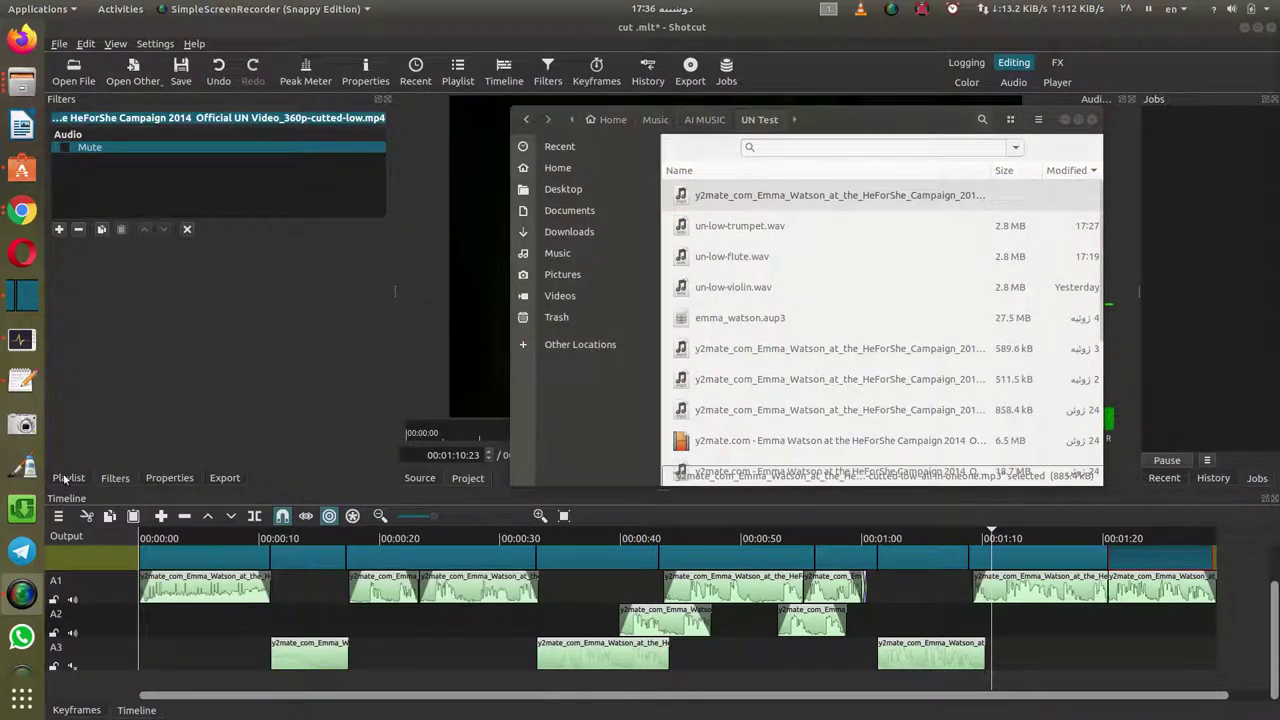
- Switch to Shotcut and add the exported "cutted-low -all-in-oneone.mp3" from the UN Test folder to the playlist
click(66, 478)
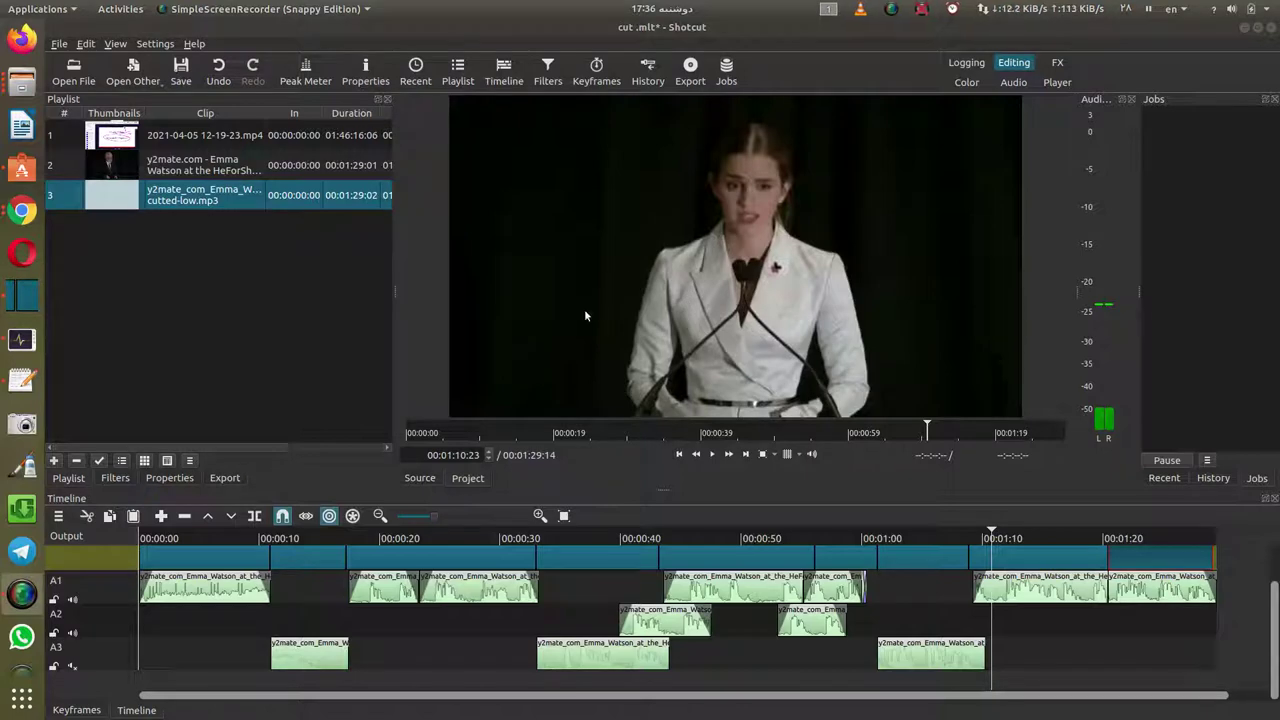
click(708, 277)
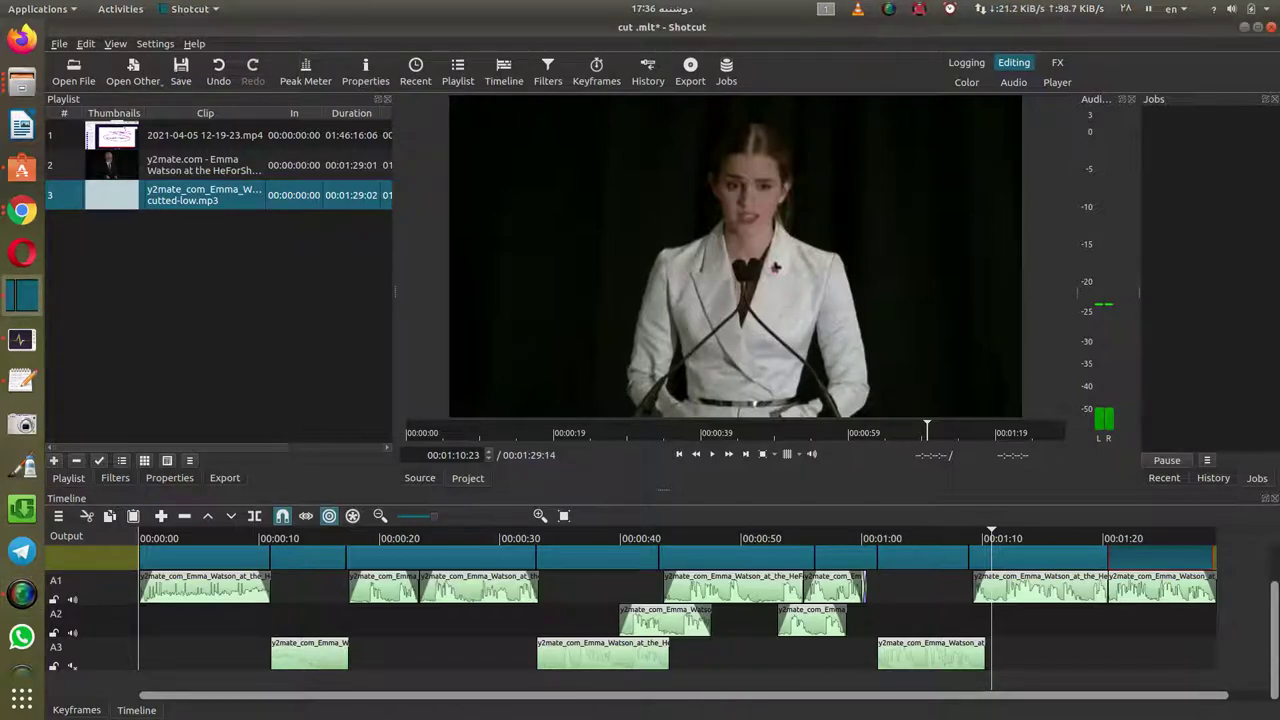
key(alt+Tab)
drag(752, 198, 172, 253)
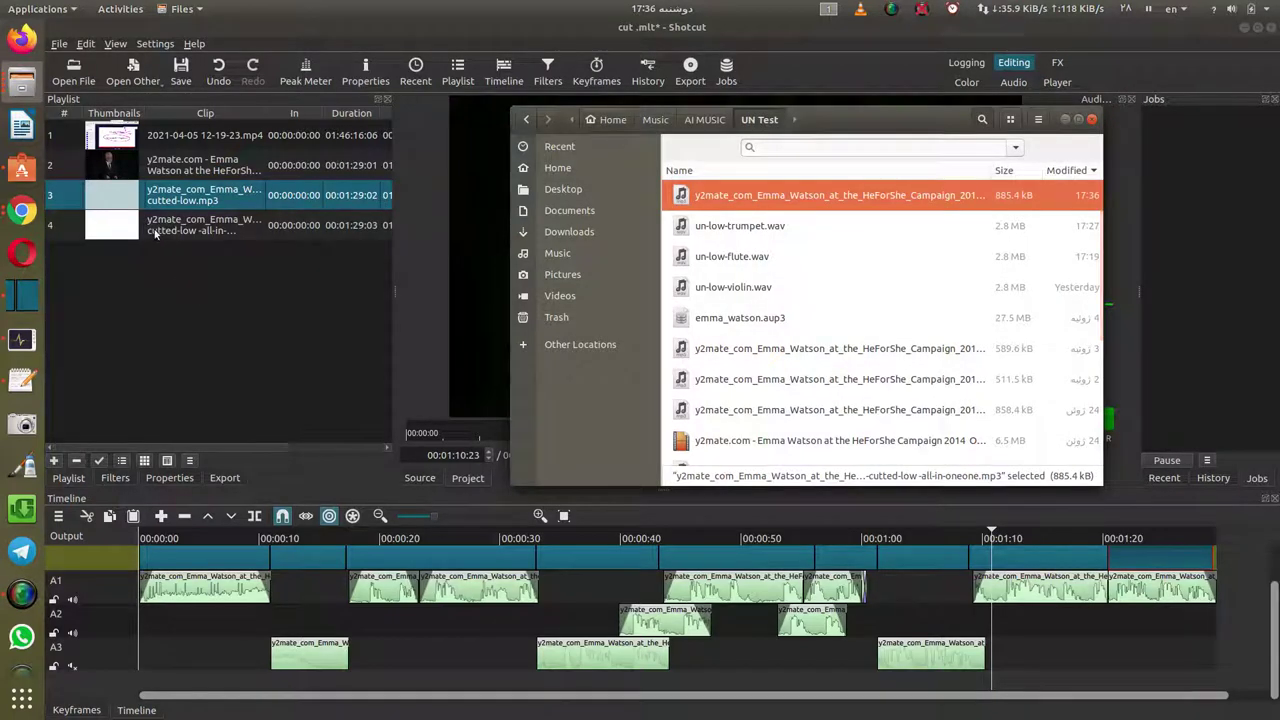
- Place the added "all-in-oneone" mix on a new audio track A4 starting at 0:00, and mute audio tracks A1 and A2
click(155, 228)
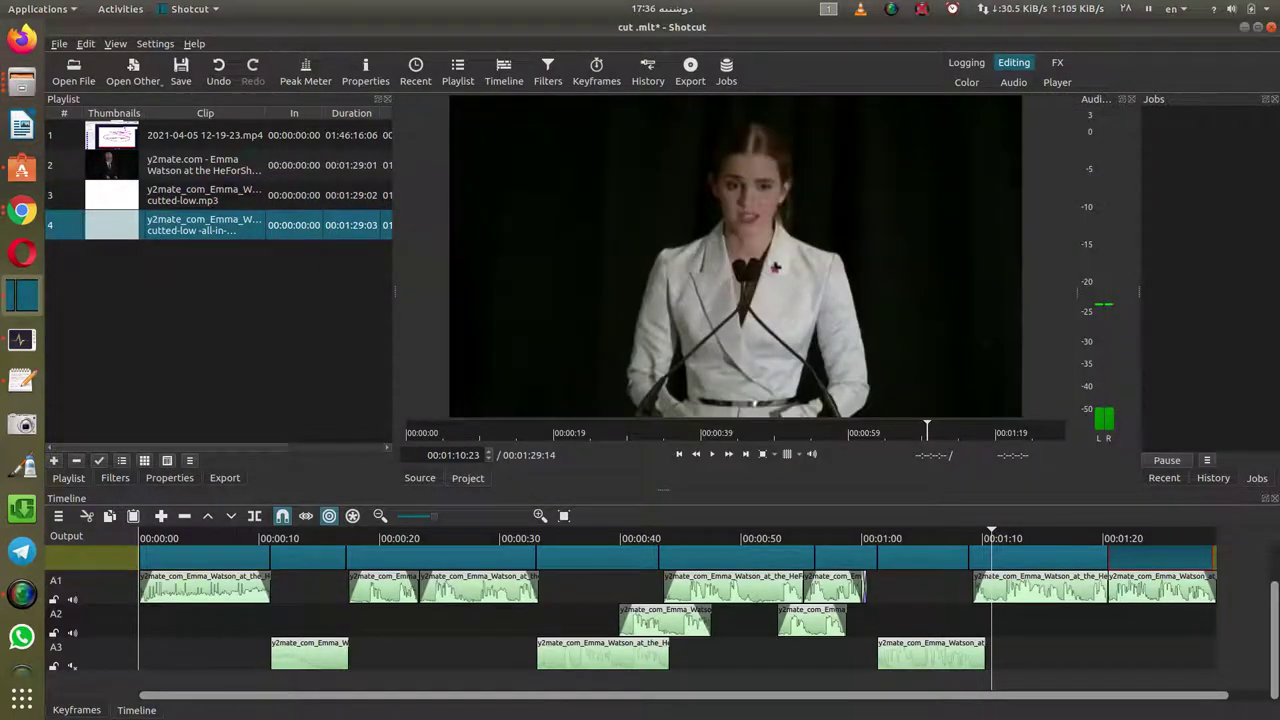
drag(155, 228, 170, 655)
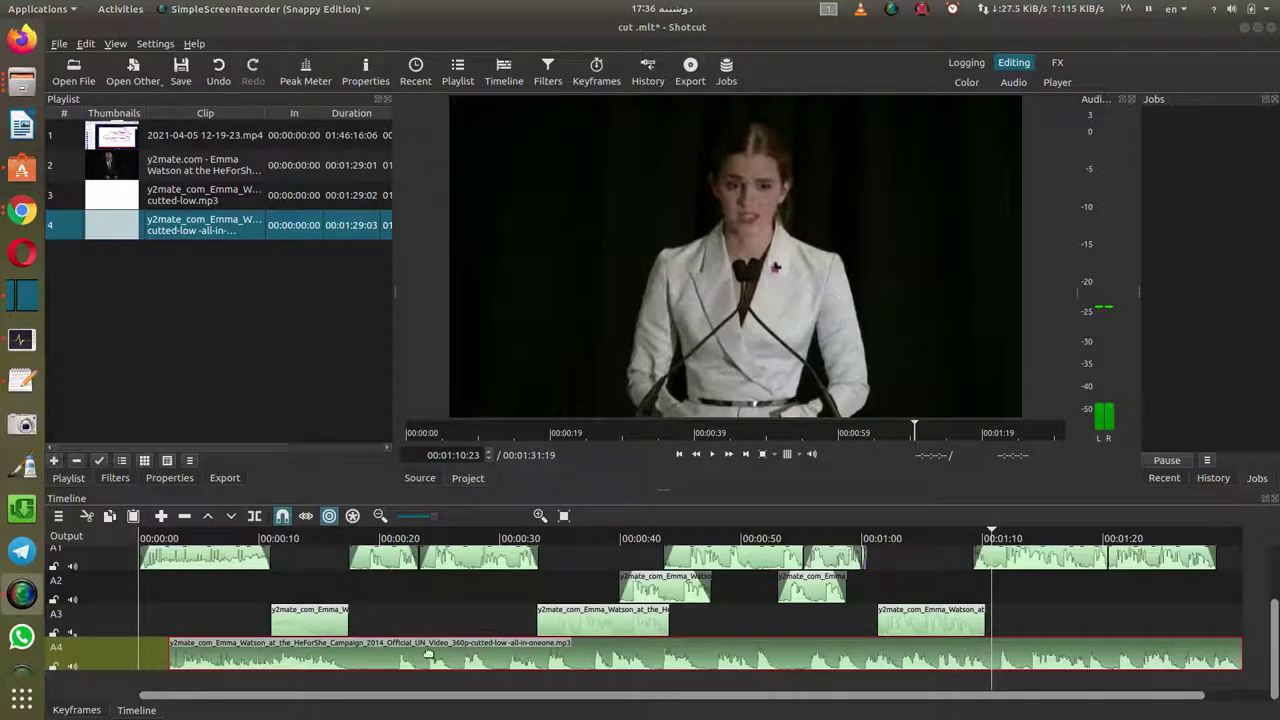
drag(396, 650, 326, 640)
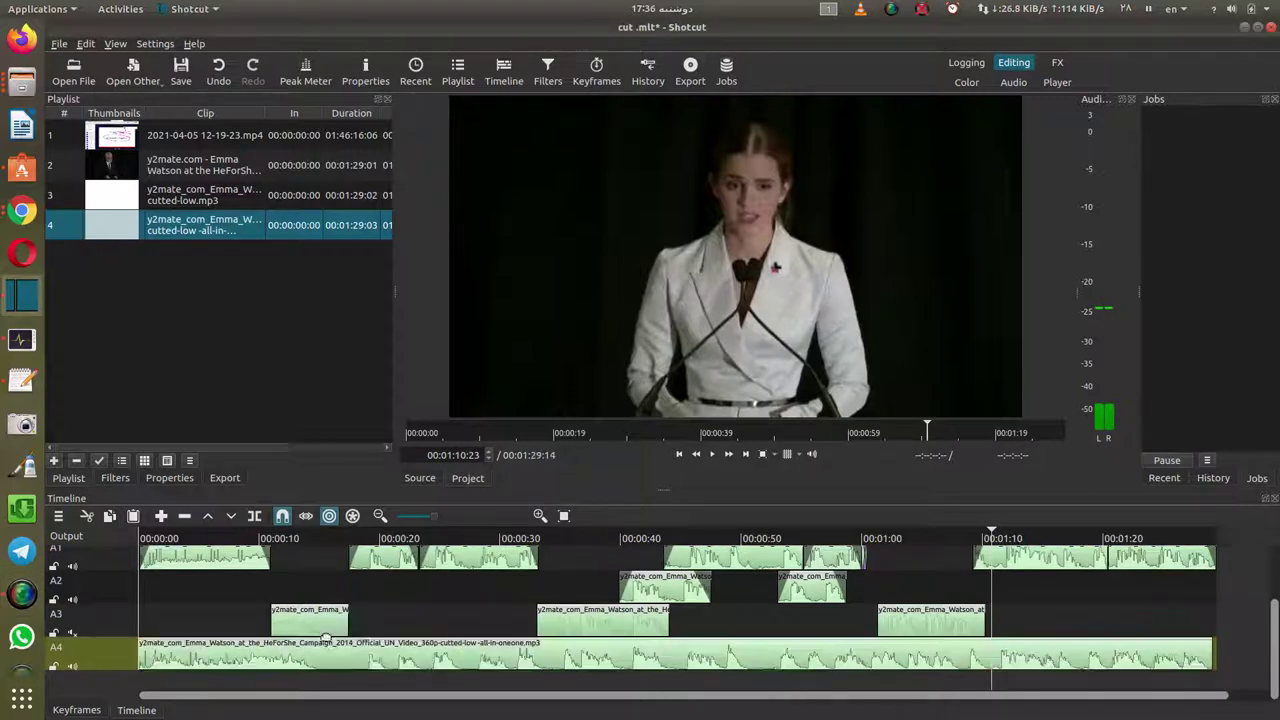
click(71, 600)
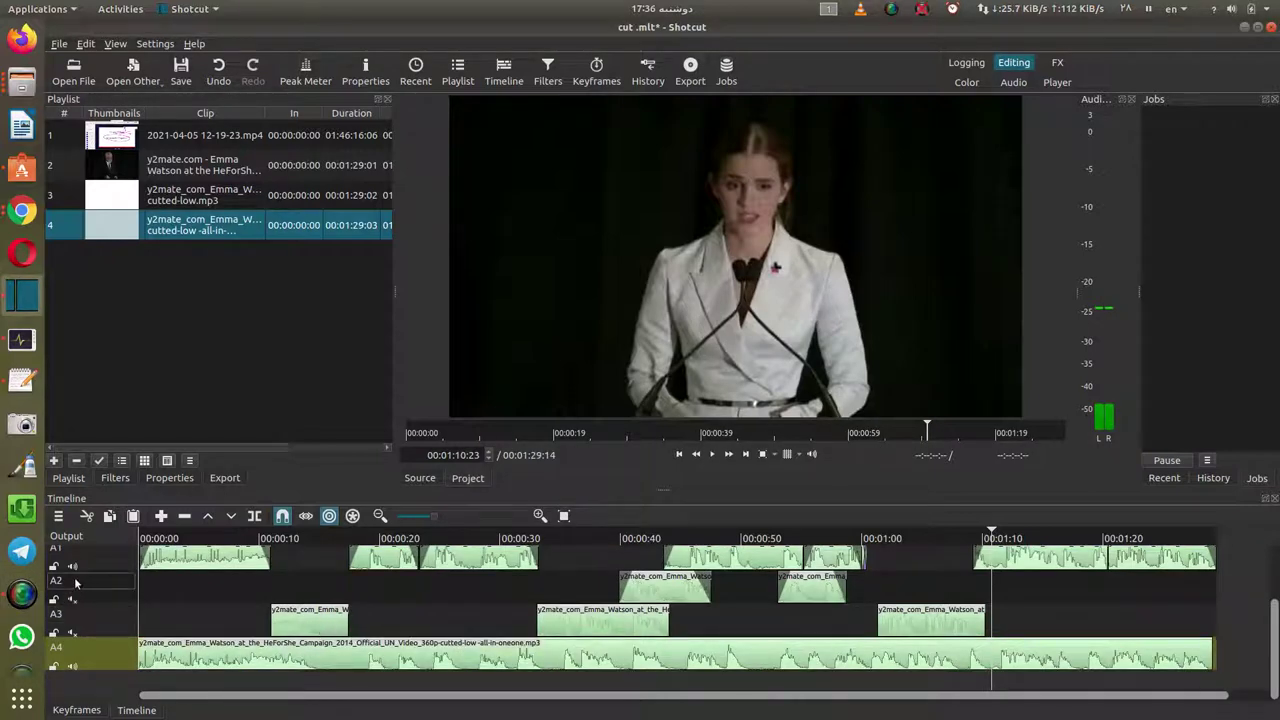
click(72, 567)
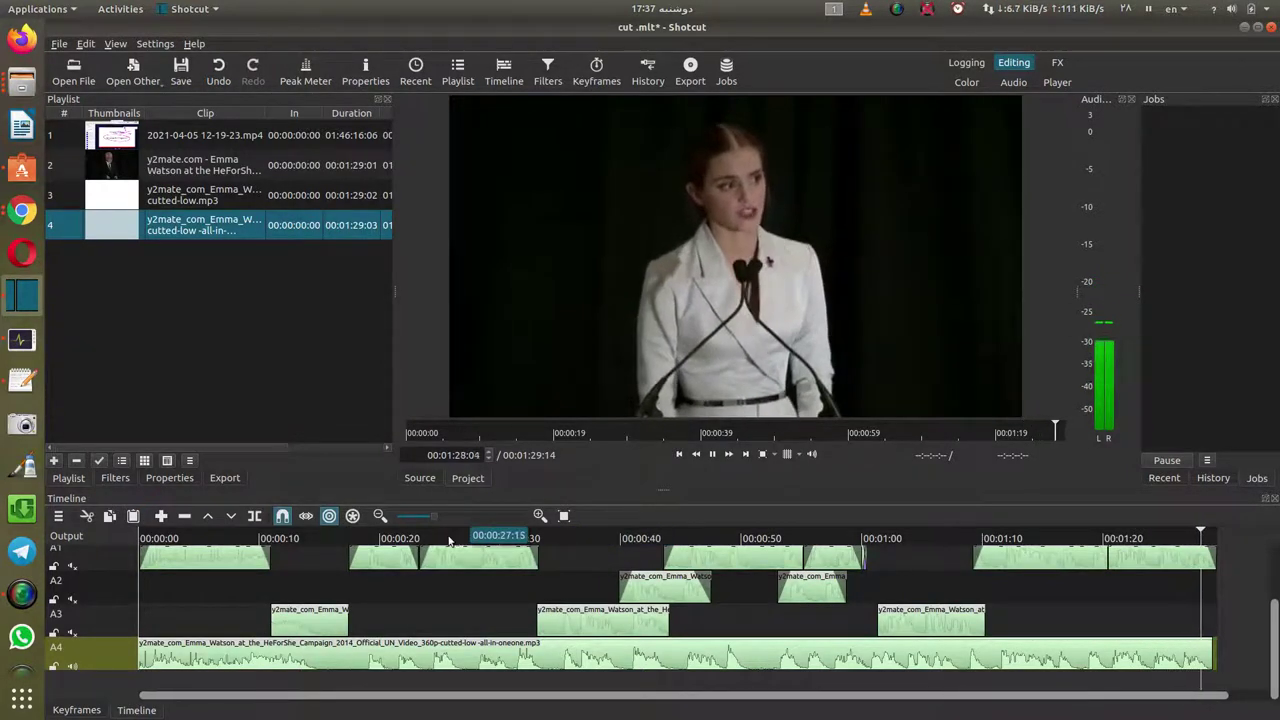
- Split the A4 mix to match the clip boundaries of the tracks above, and add a Mute filter to its piece ending at 00:01:09:09
click(418, 536)
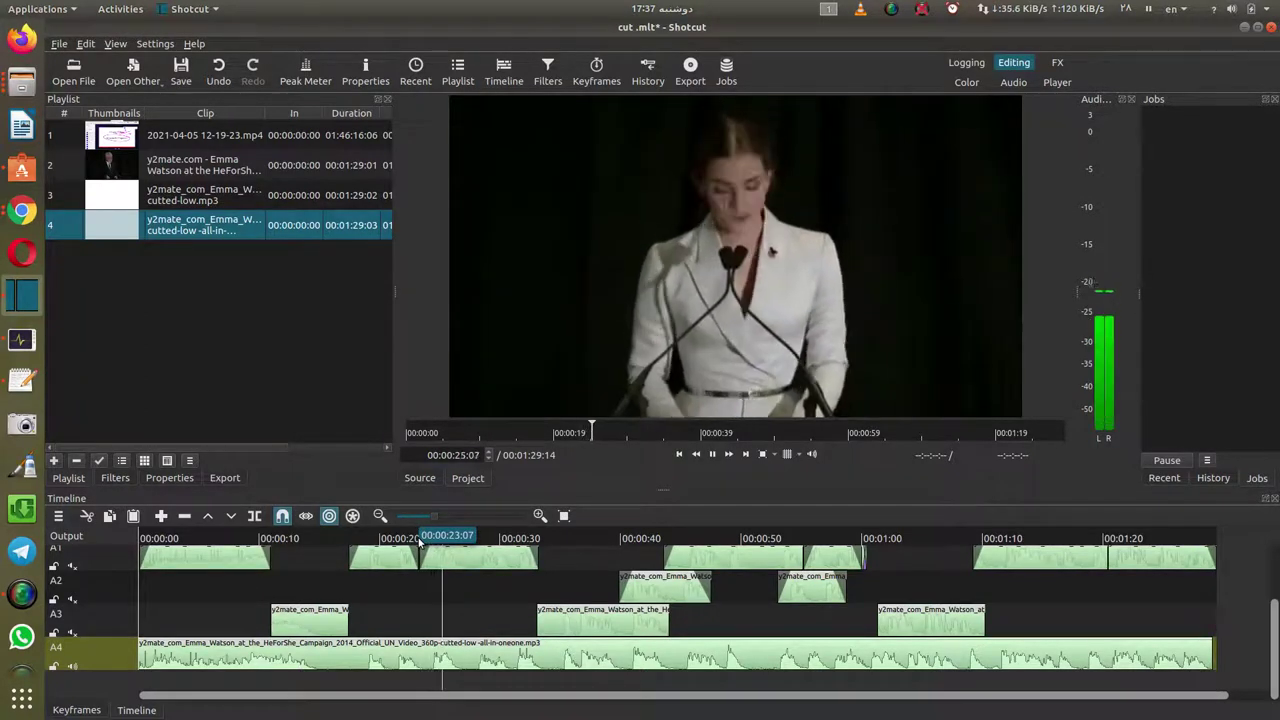
click(255, 540)
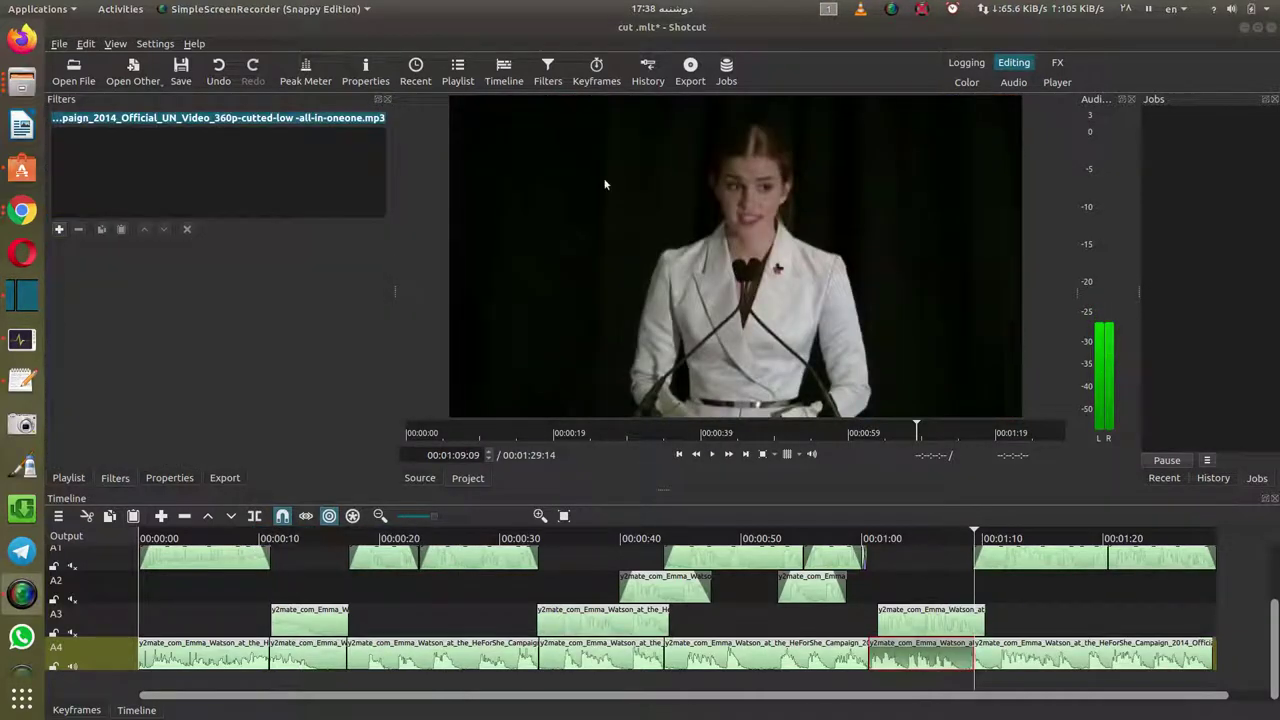
click(60, 230)
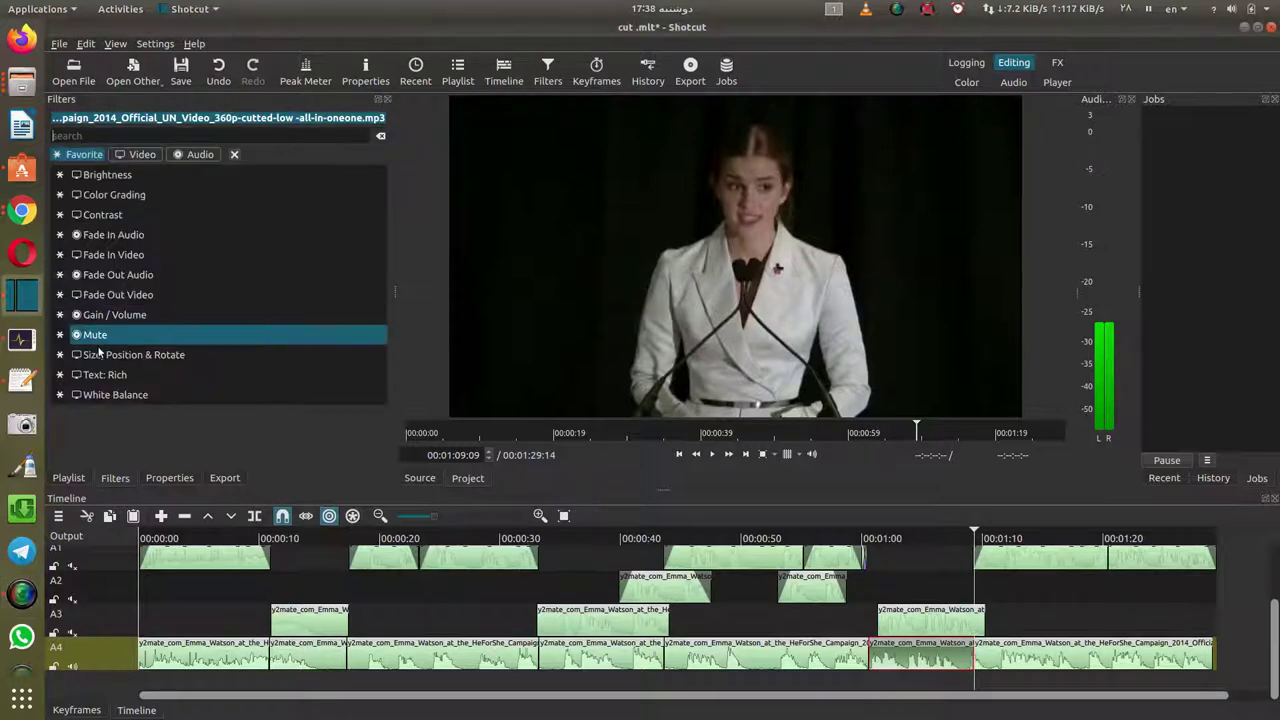
click(95, 335)
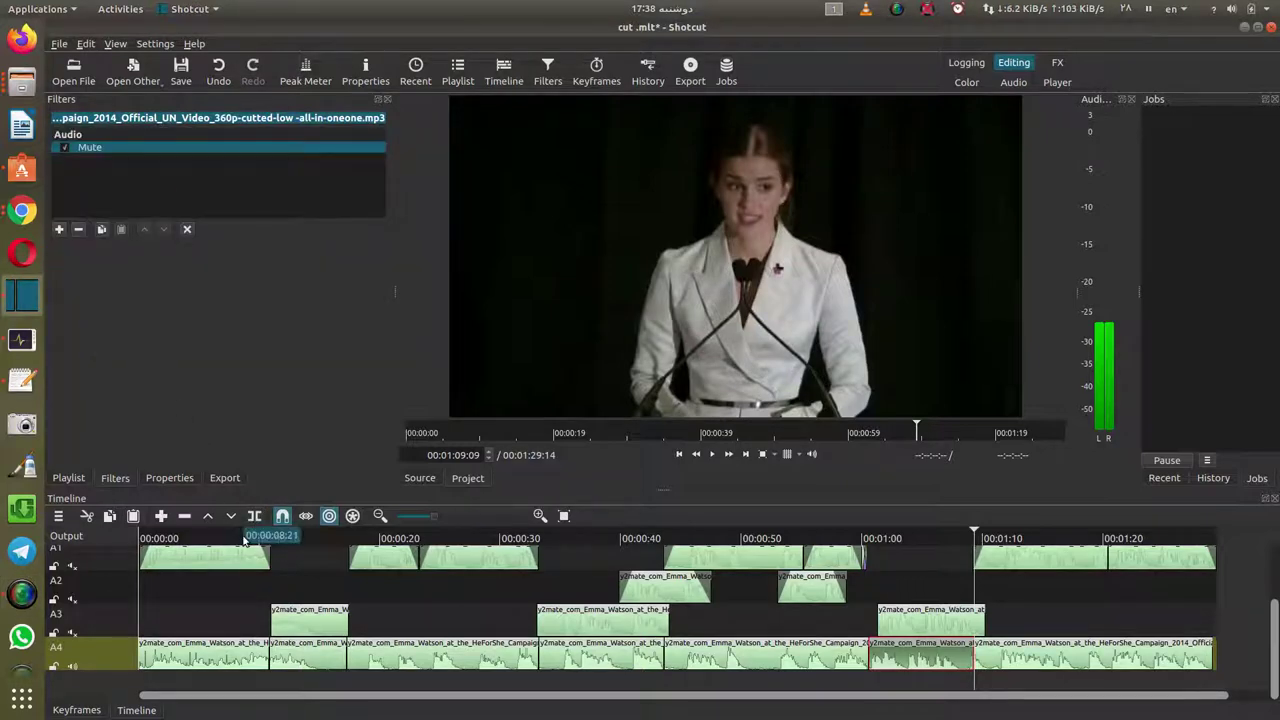
- Listen to the A4 mix from 00:00:08:21 to locate the phrase change, and split its third piece at 00:00:23:12
click(243, 540)
key(space)
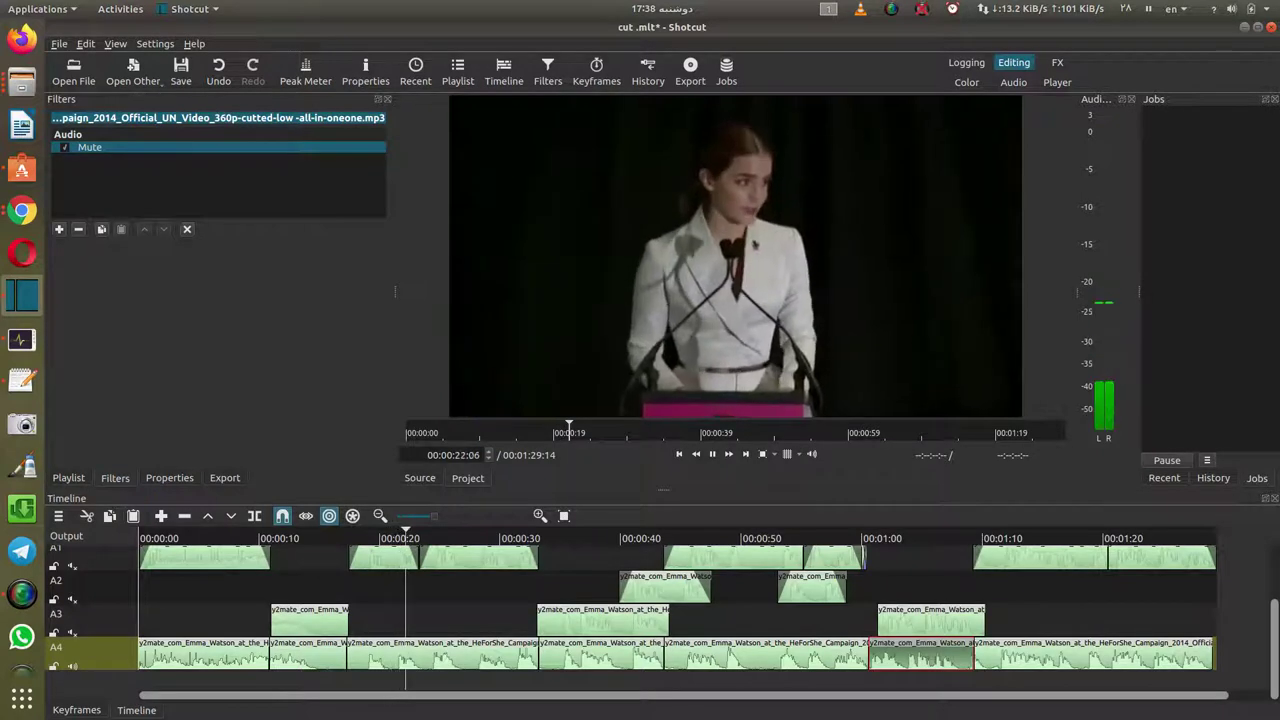
click(433, 541)
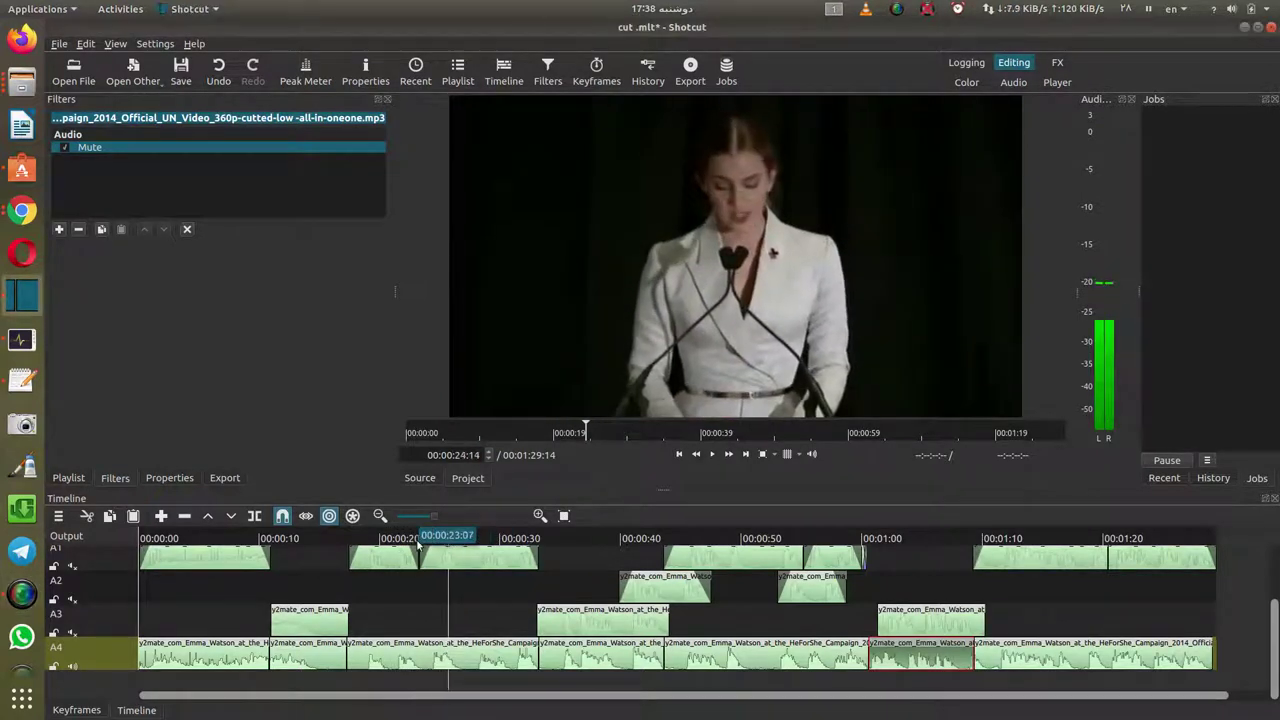
click(413, 540)
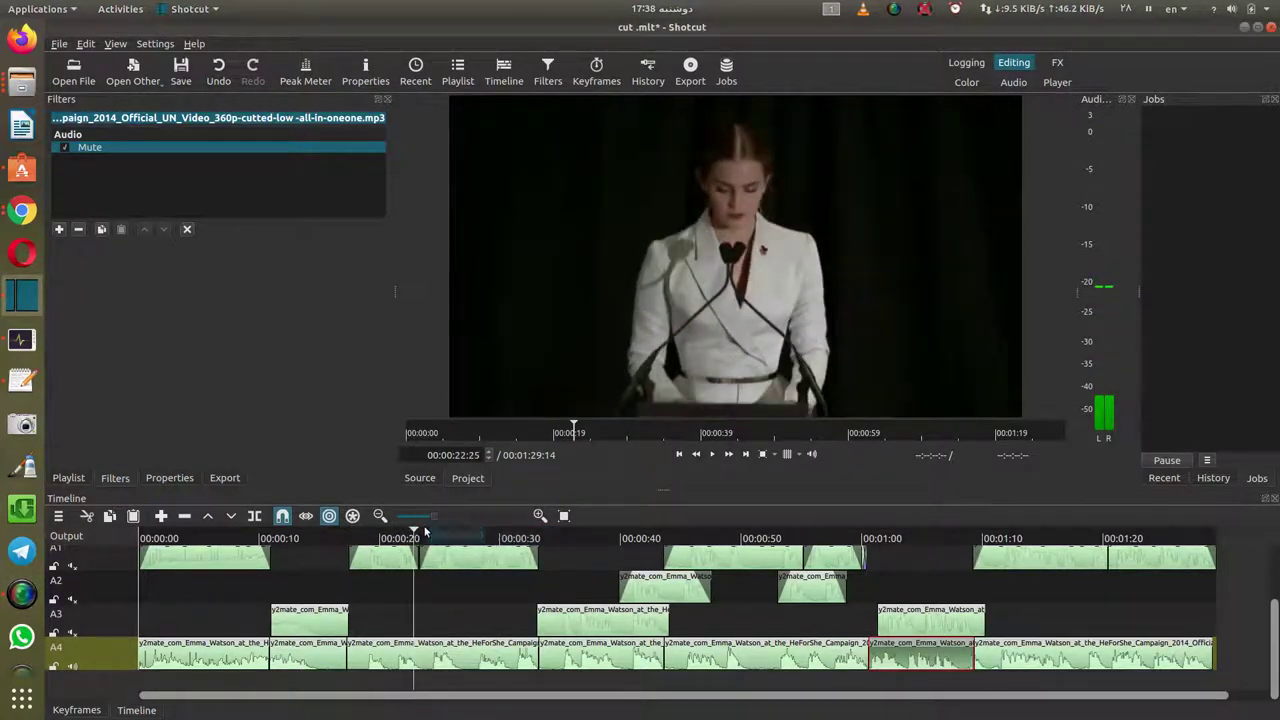
click(425, 540)
click(416, 540)
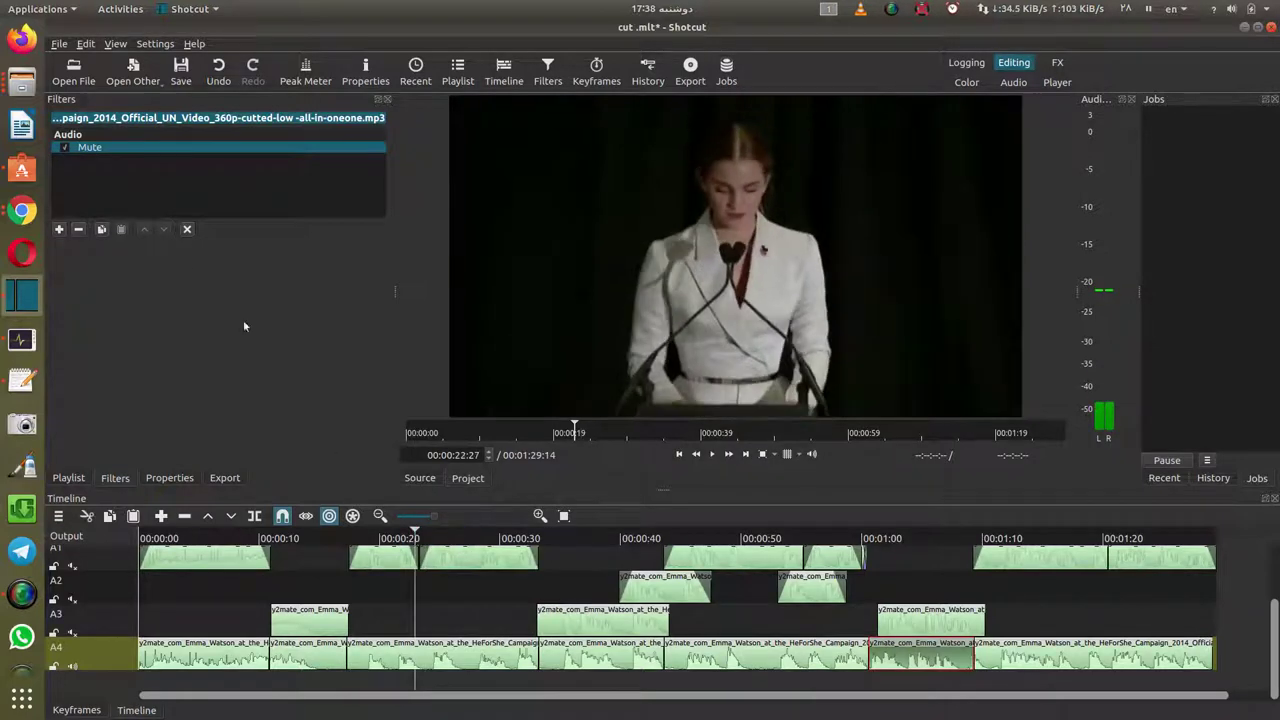
click(433, 540)
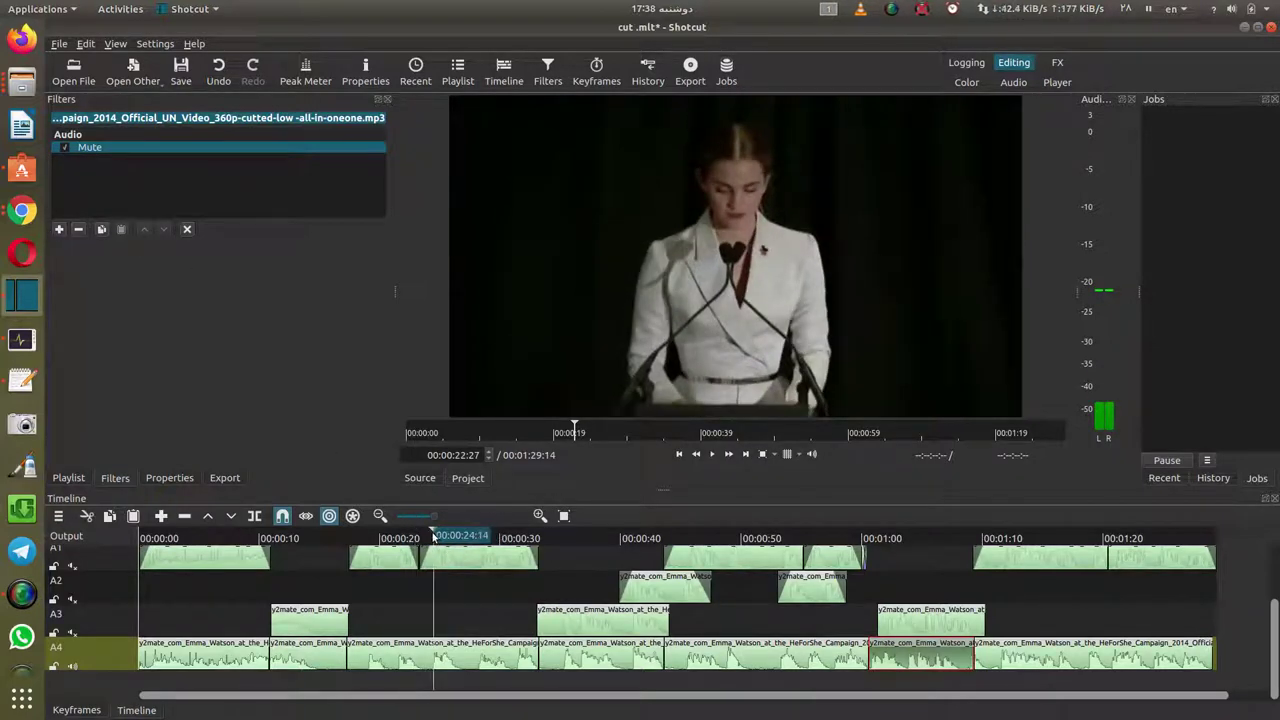
click(421, 538)
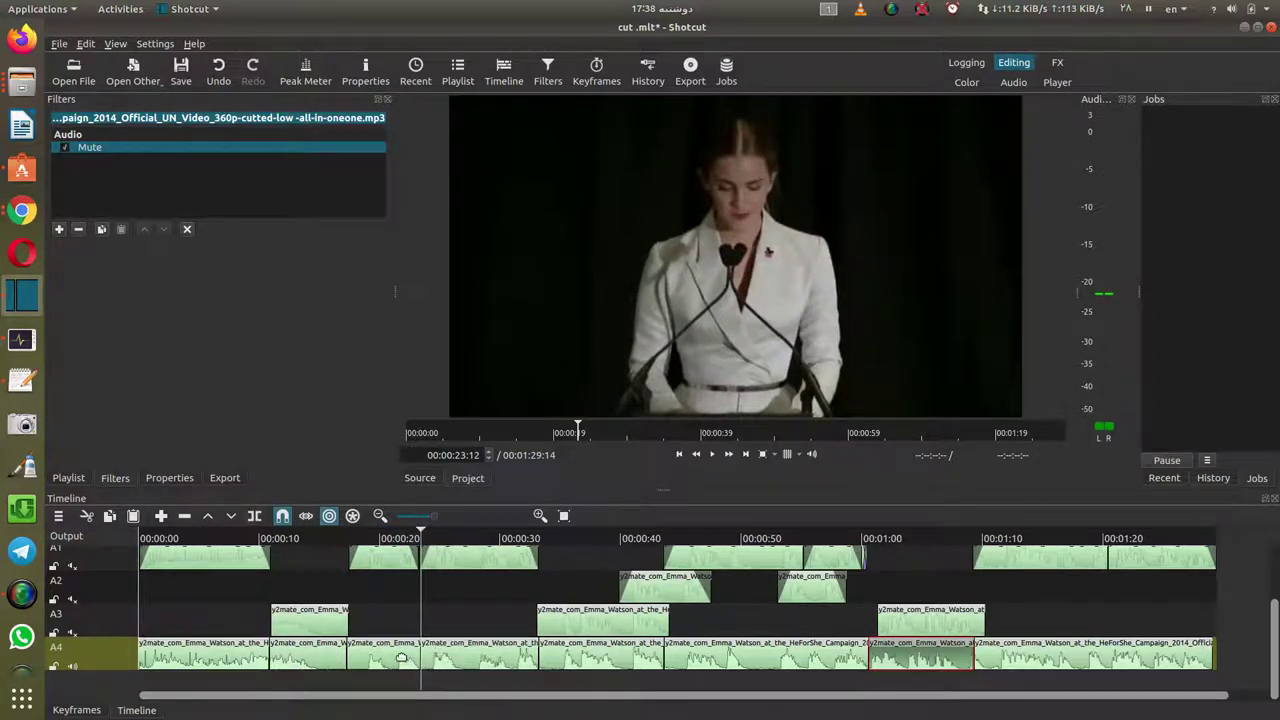
- Add a Mute filter to the A4 piece that starts at 00:00:23:12
right_click(474, 658)
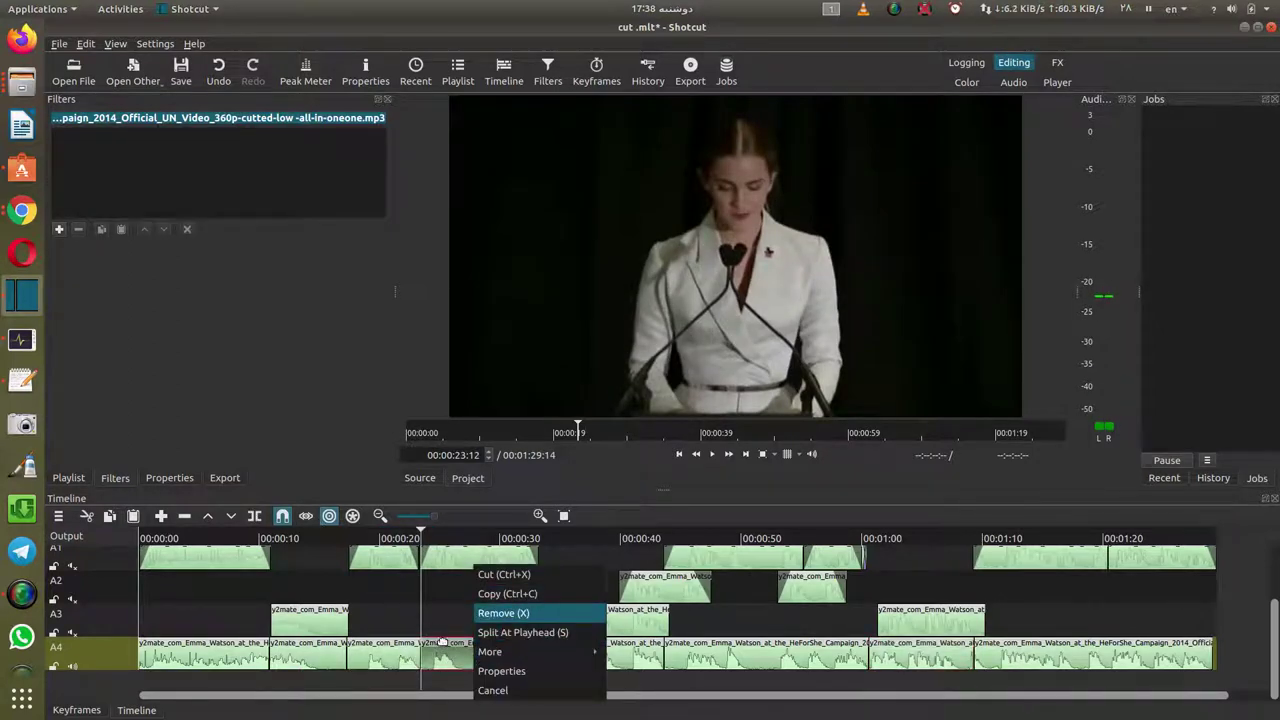
click(447, 665)
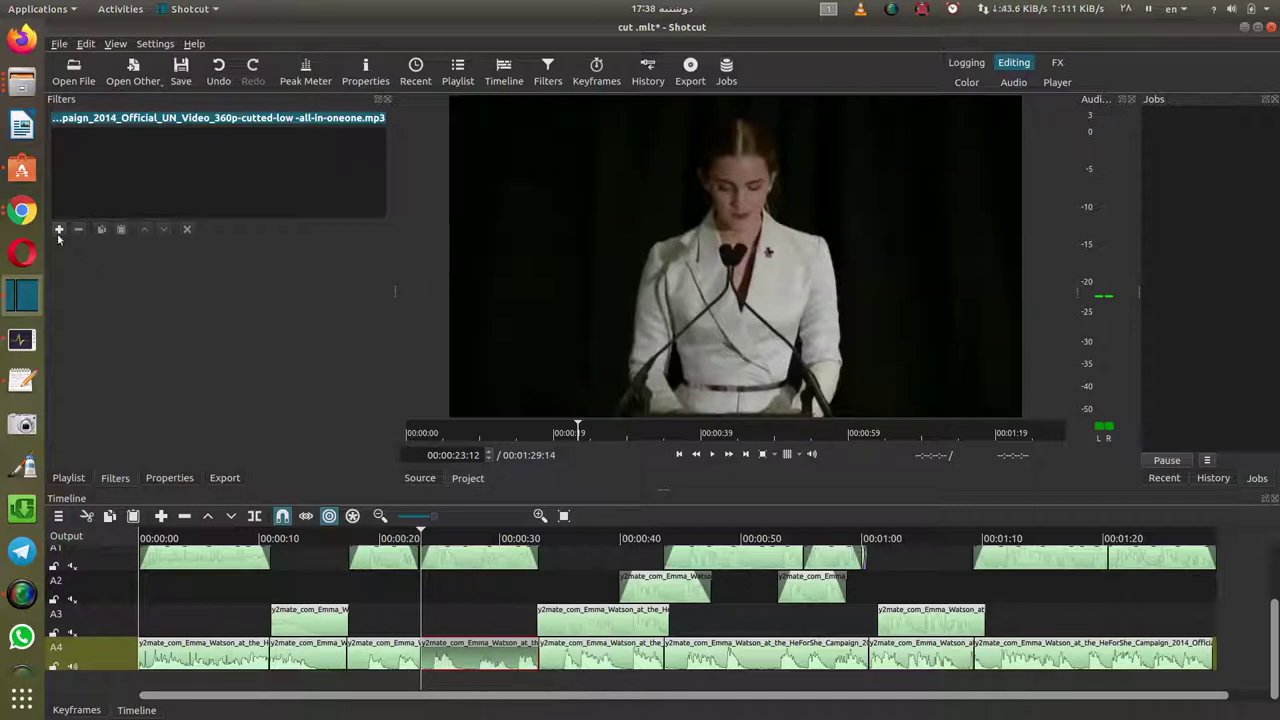
click(58, 229)
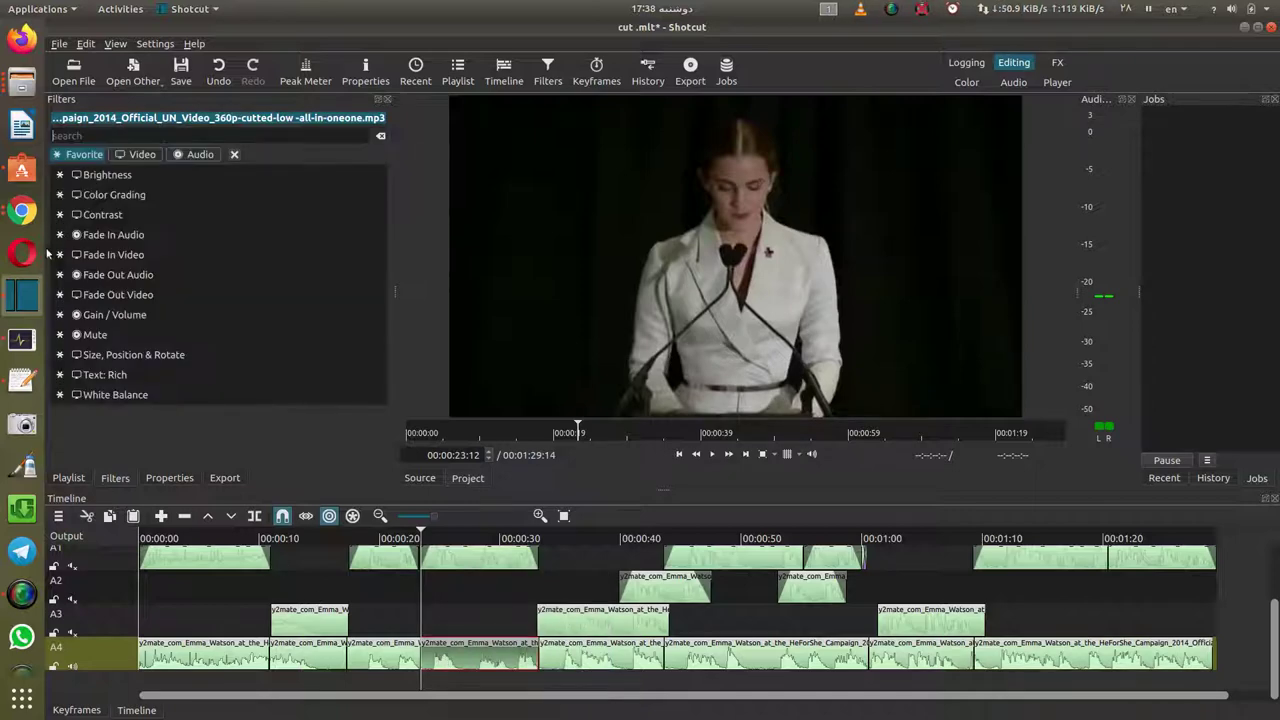
click(155, 334)
- Listen to the timeline from about 0:20, and split the A4 mix at 00:00:51:26
click(387, 540)
key(space)
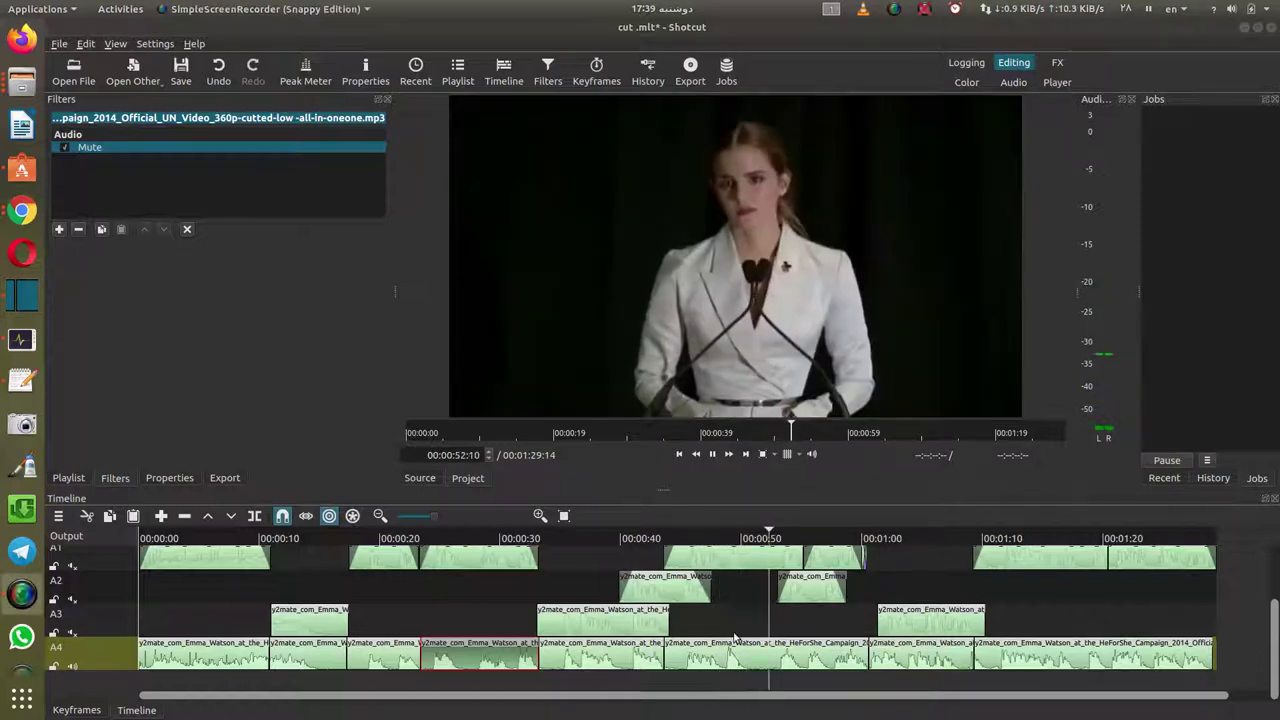
click(754, 610)
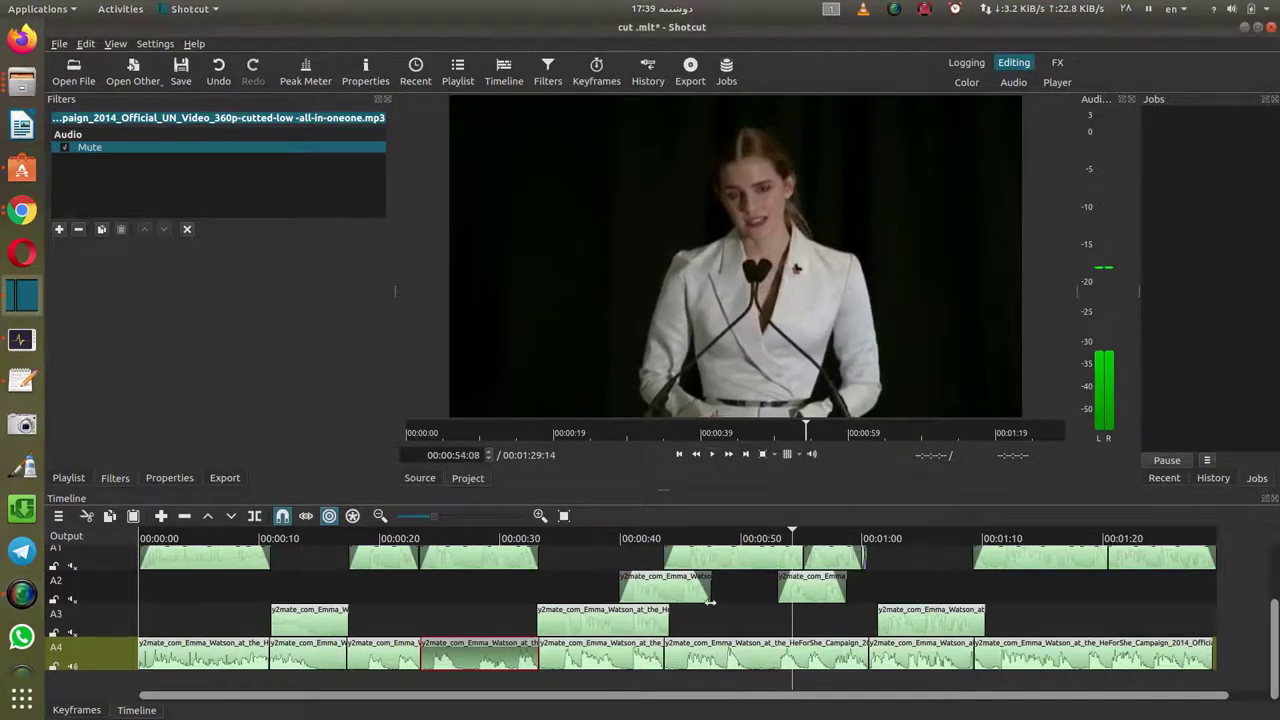
key(space)
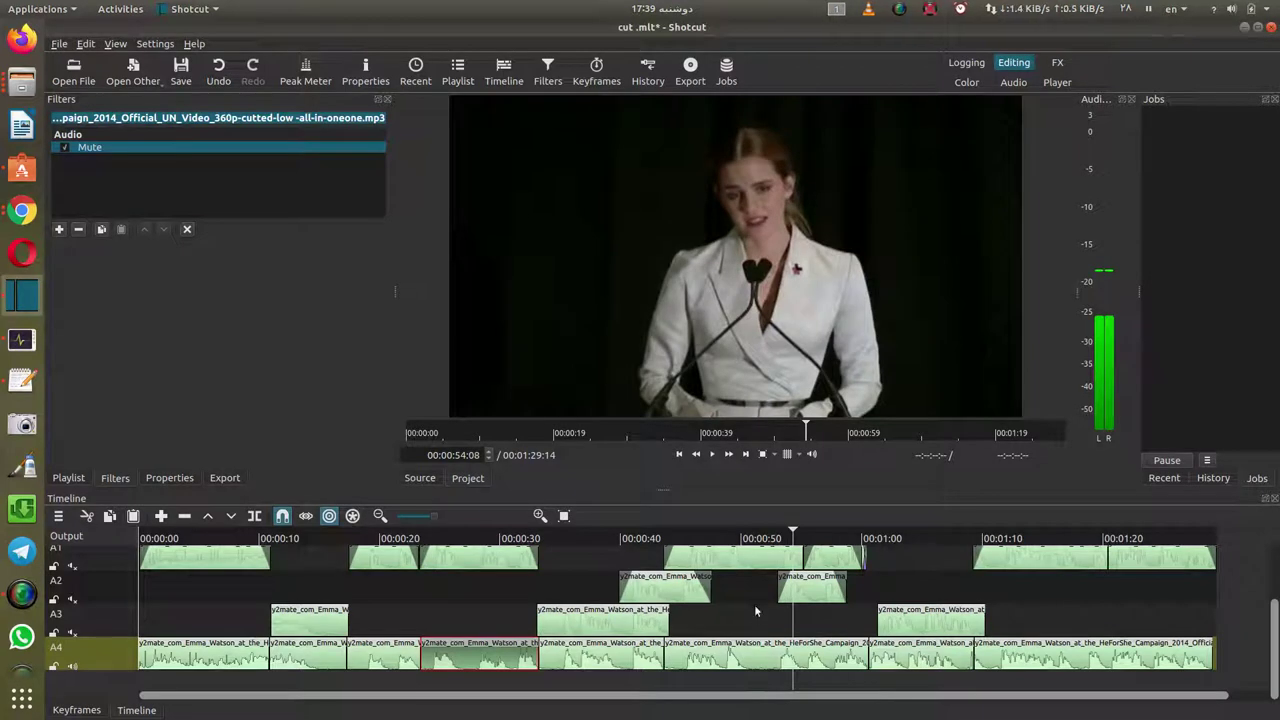
click(764, 538)
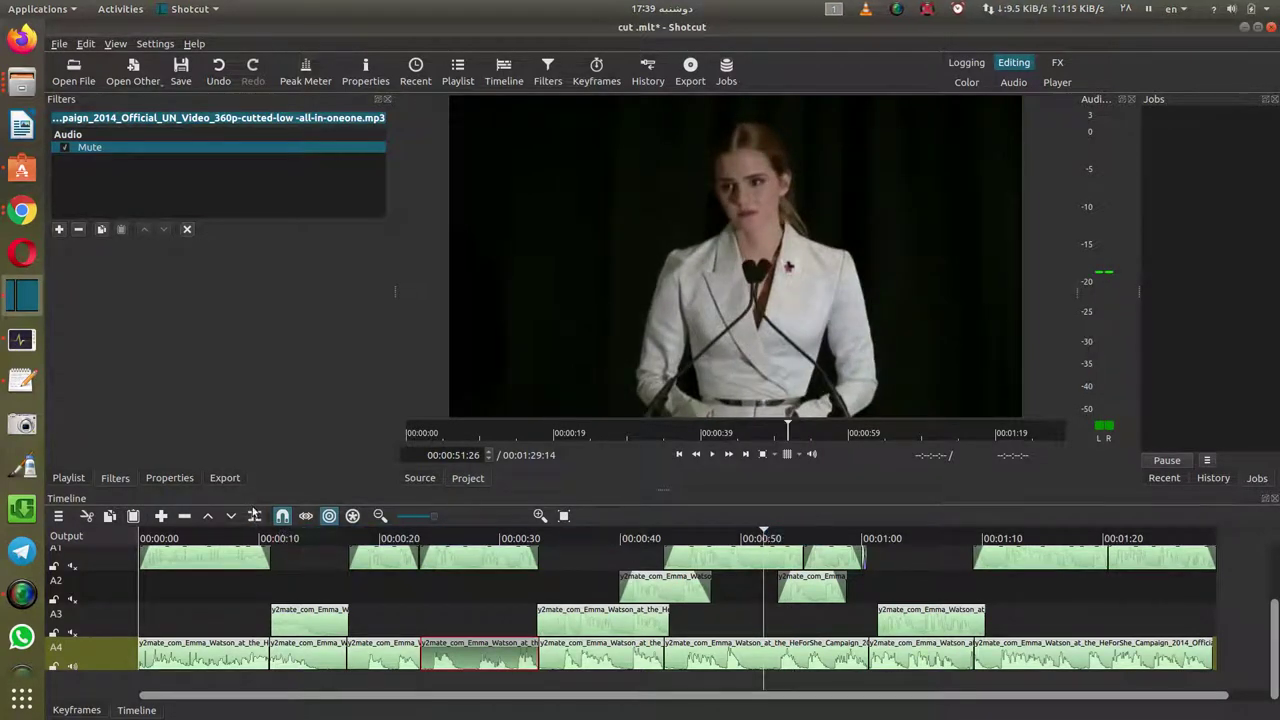
click(709, 657)
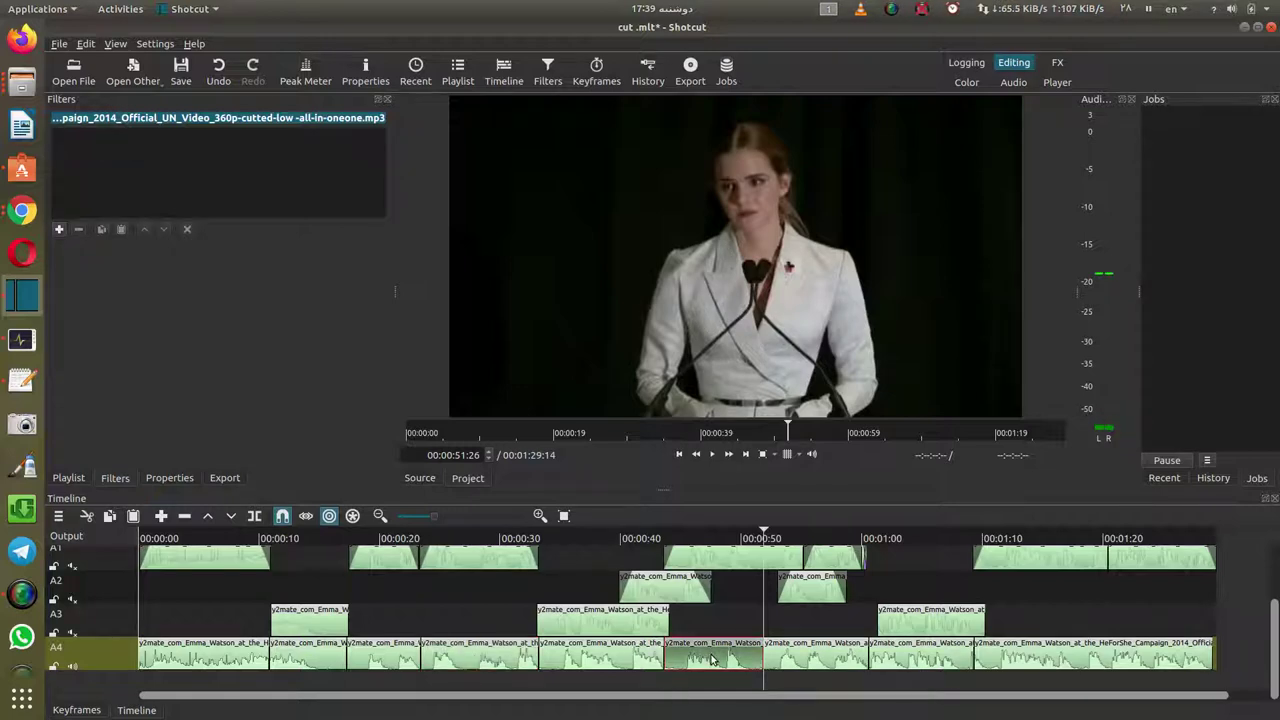
- Disable the Mute filter on the A4 piece between about 0:33 and 0:43, and check the filters of the other A4 pieces
right_click(625, 658)
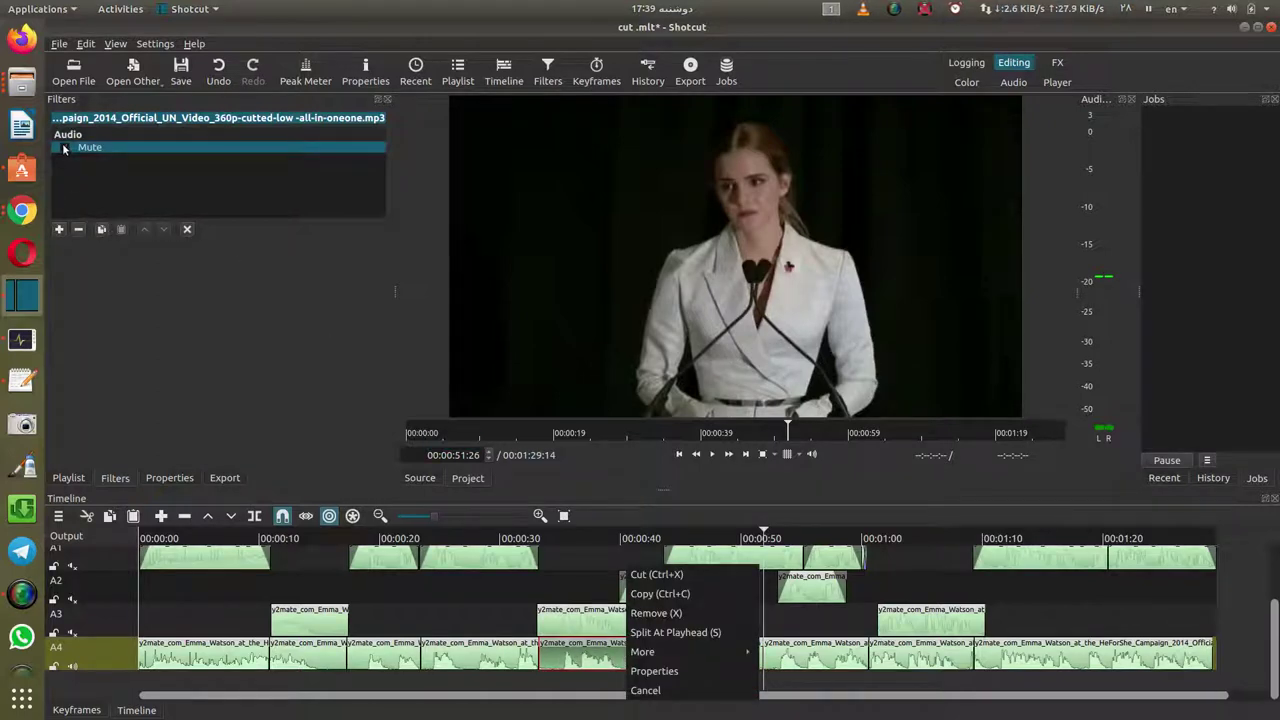
click(502, 660)
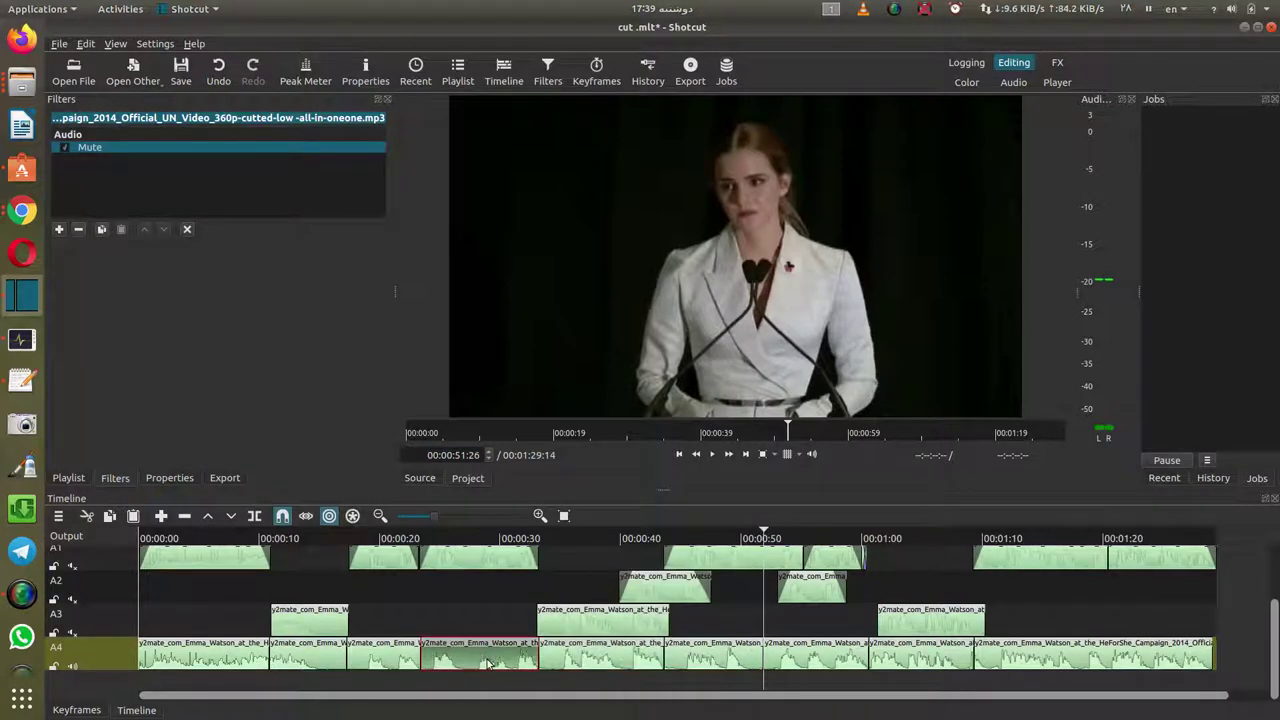
click(594, 662)
click(403, 650)
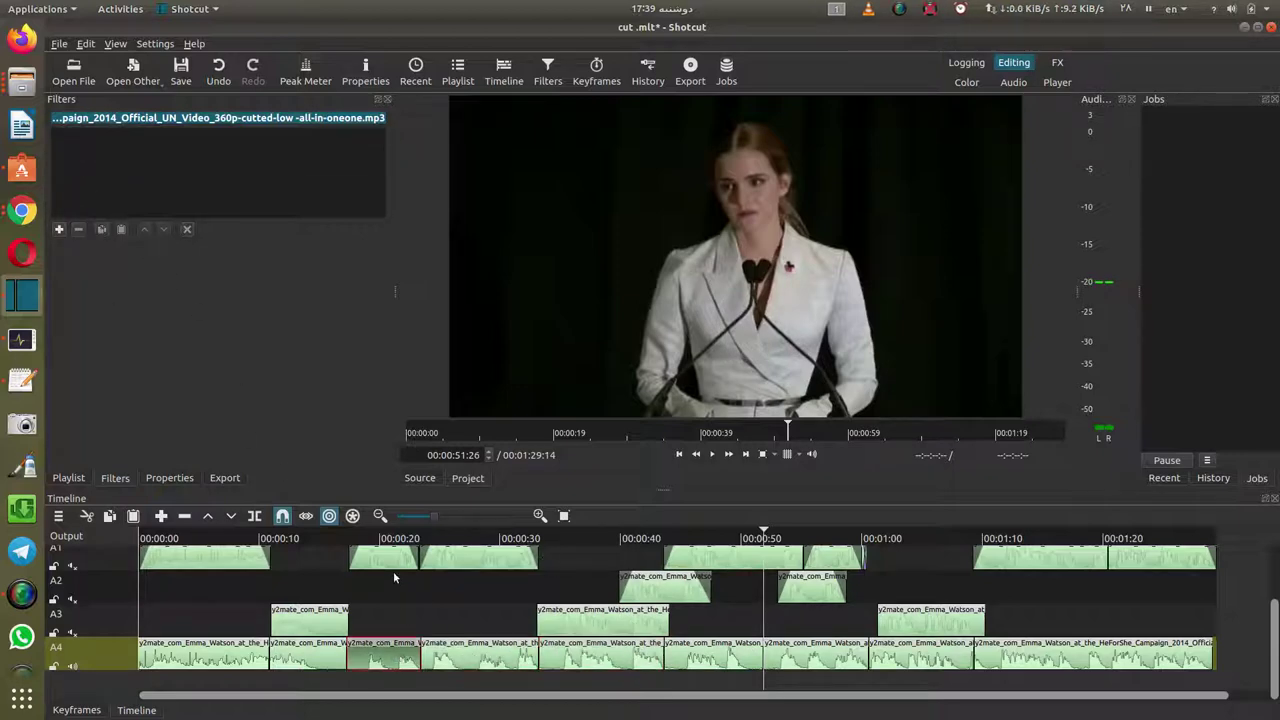
click(502, 662)
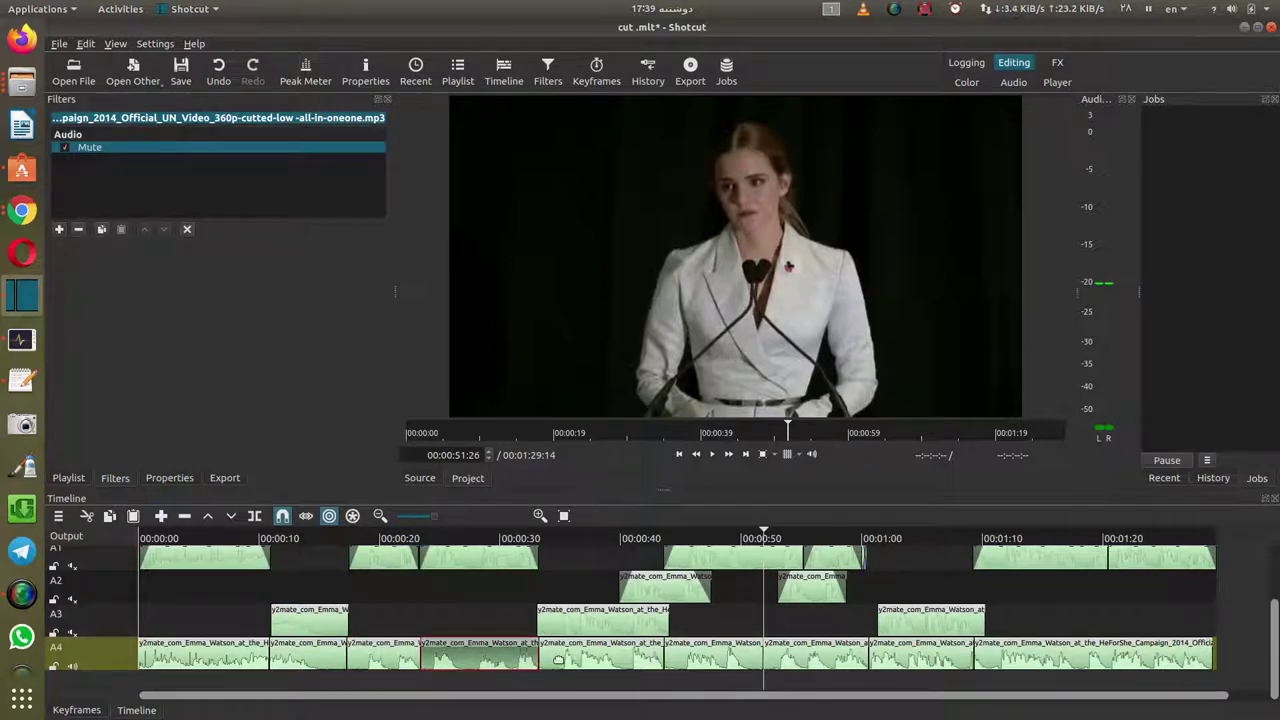
click(701, 660)
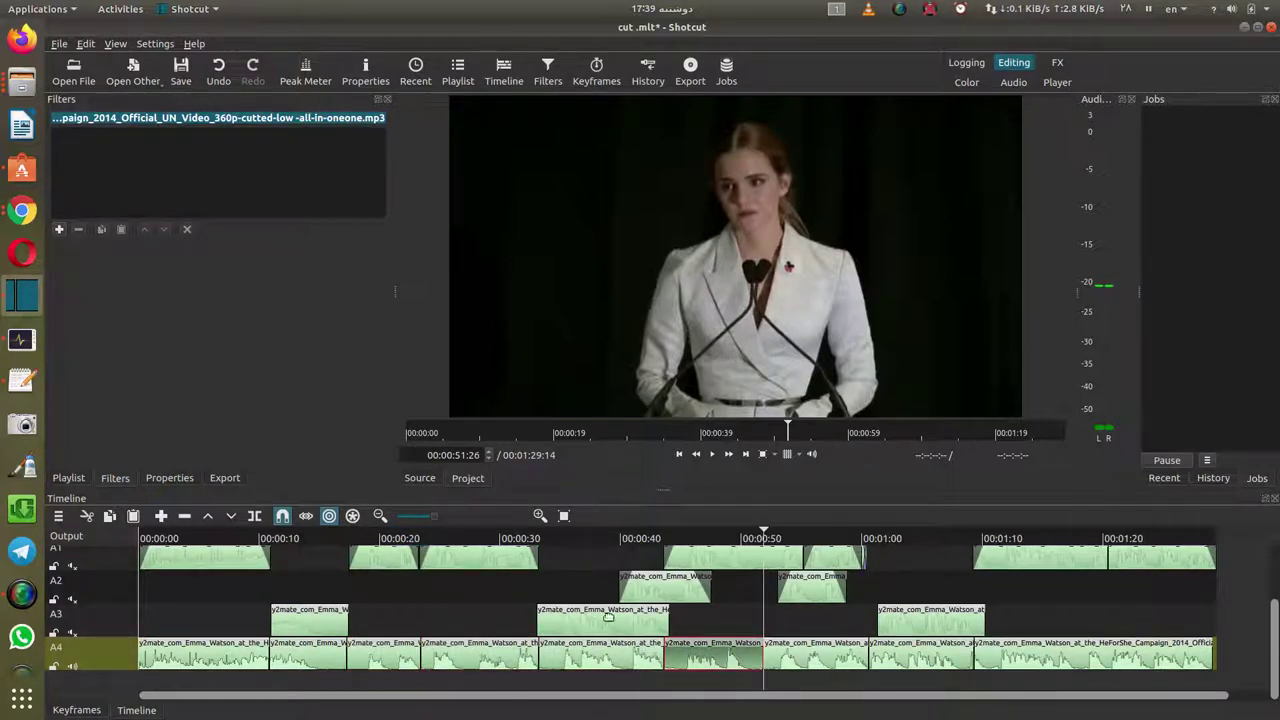
- Listen to the unmuted A4 piece from about 0:35 to 0:39, and stop playback
click(589, 659)
key(space)
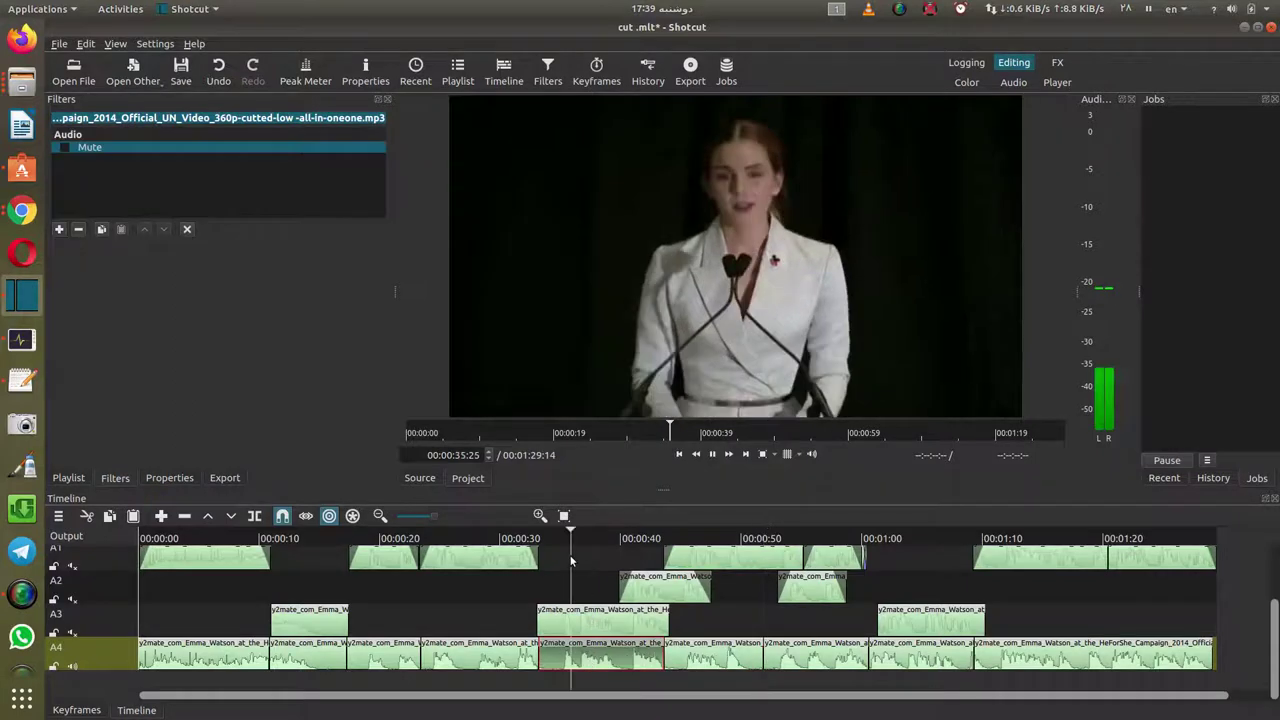
click(573, 561)
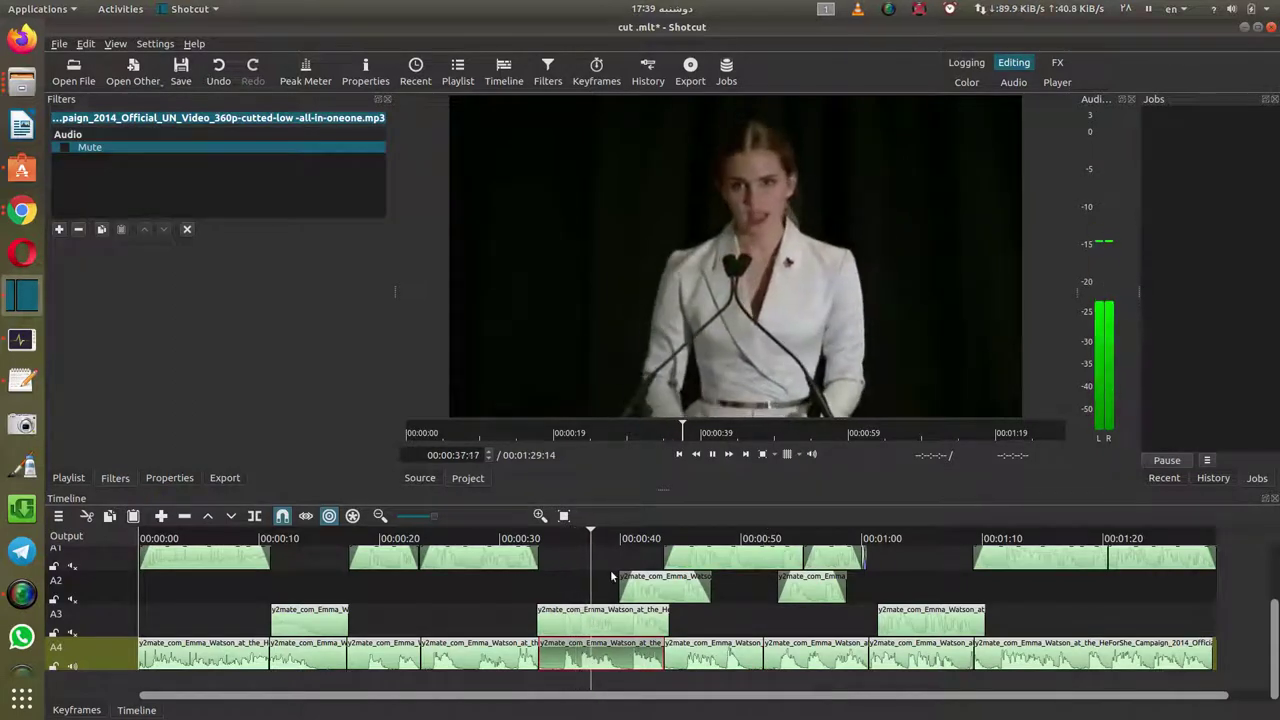
key(space)
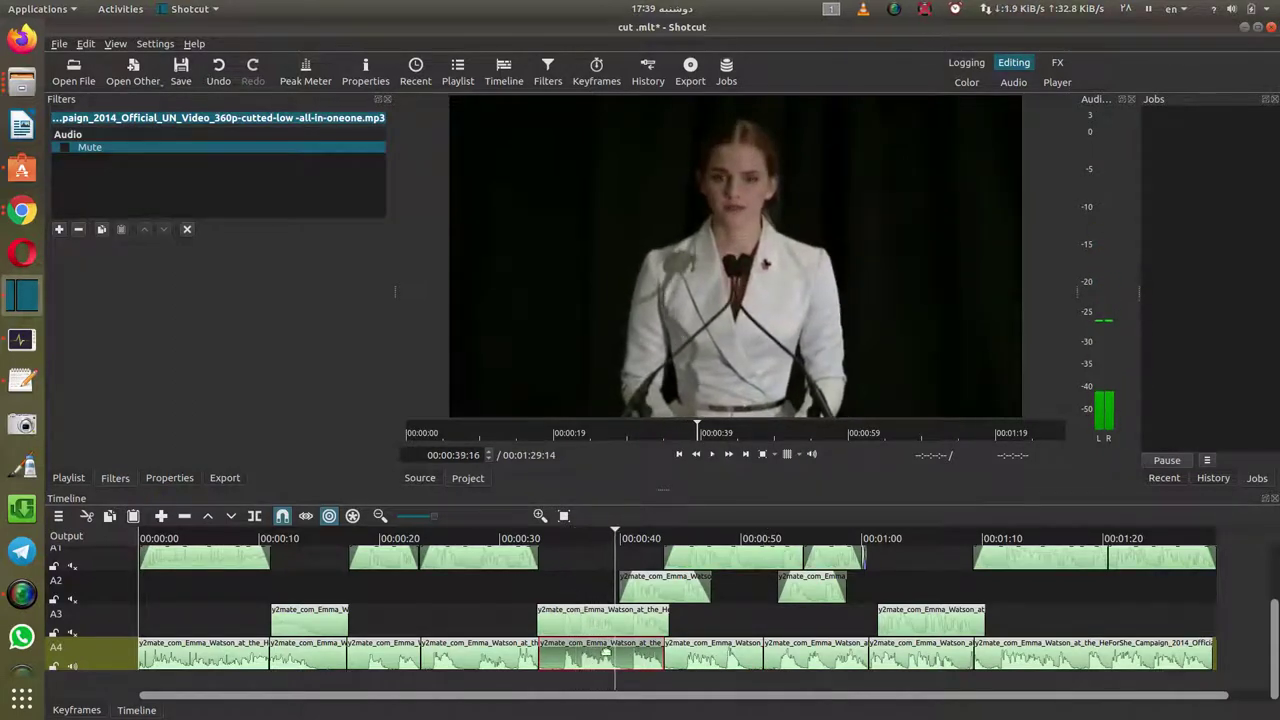
- Enable the Mute filter on the A4 piece between about 0:33 and 0:43, and disable it on the piece starting at 00:00:23:12
right_click(590, 657)
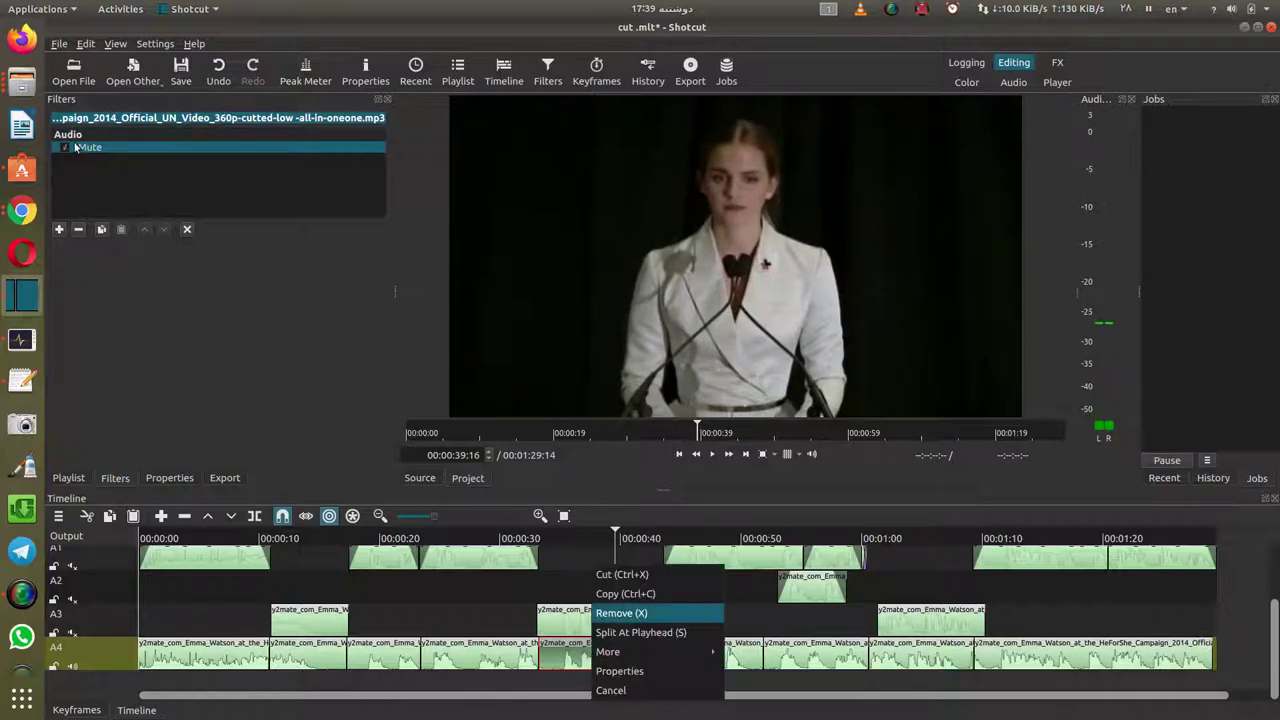
click(470, 668)
click(473, 663)
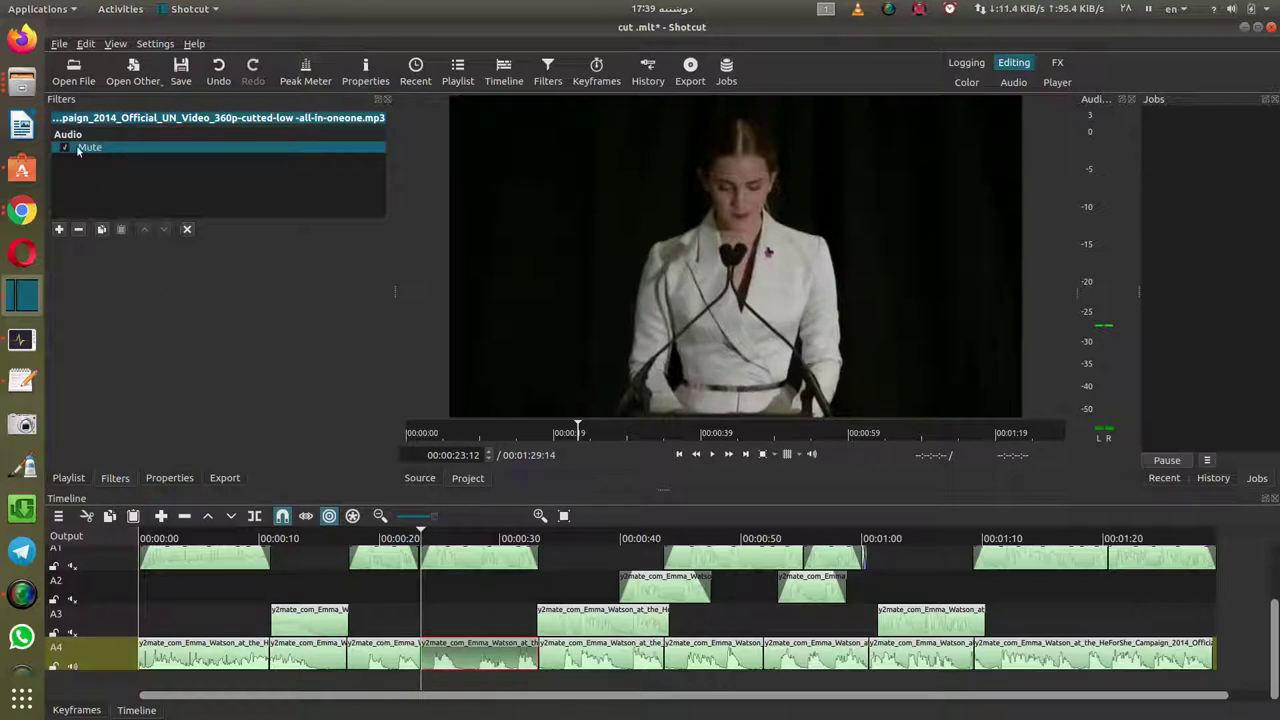
click(65, 148)
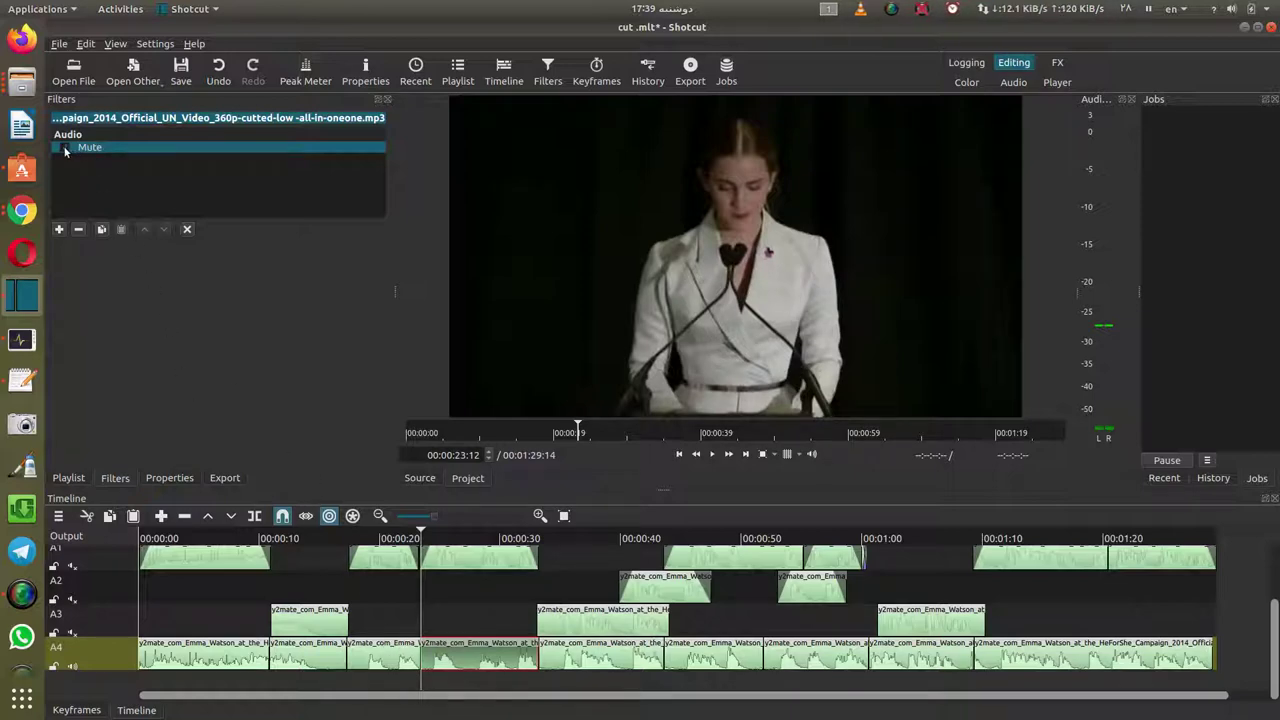
- Add a Mute filter to the A4 piece starting at 00:00:17:08
click(383, 657)
click(58, 229)
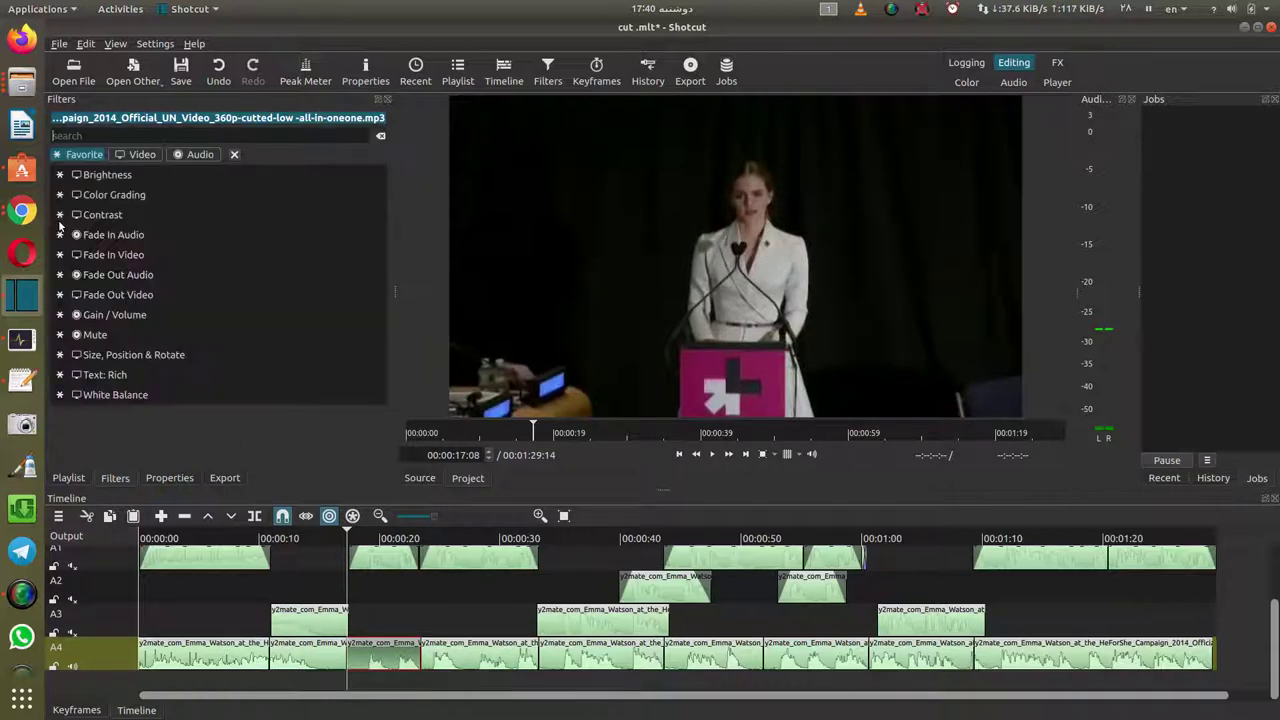
click(90, 331)
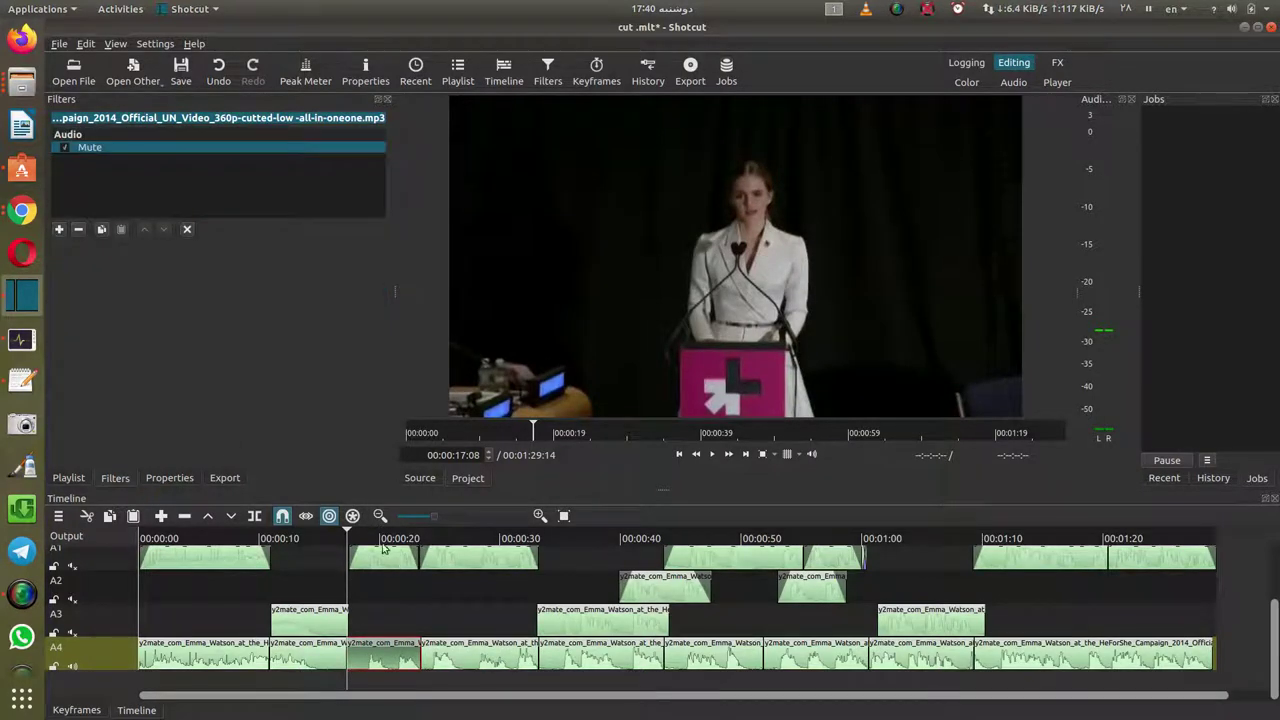
- Listen to the timeline from about 0:20 and again from 00:01:11:14, and select the A4 piece at the end of the timeline
click(383, 548)
key(space)
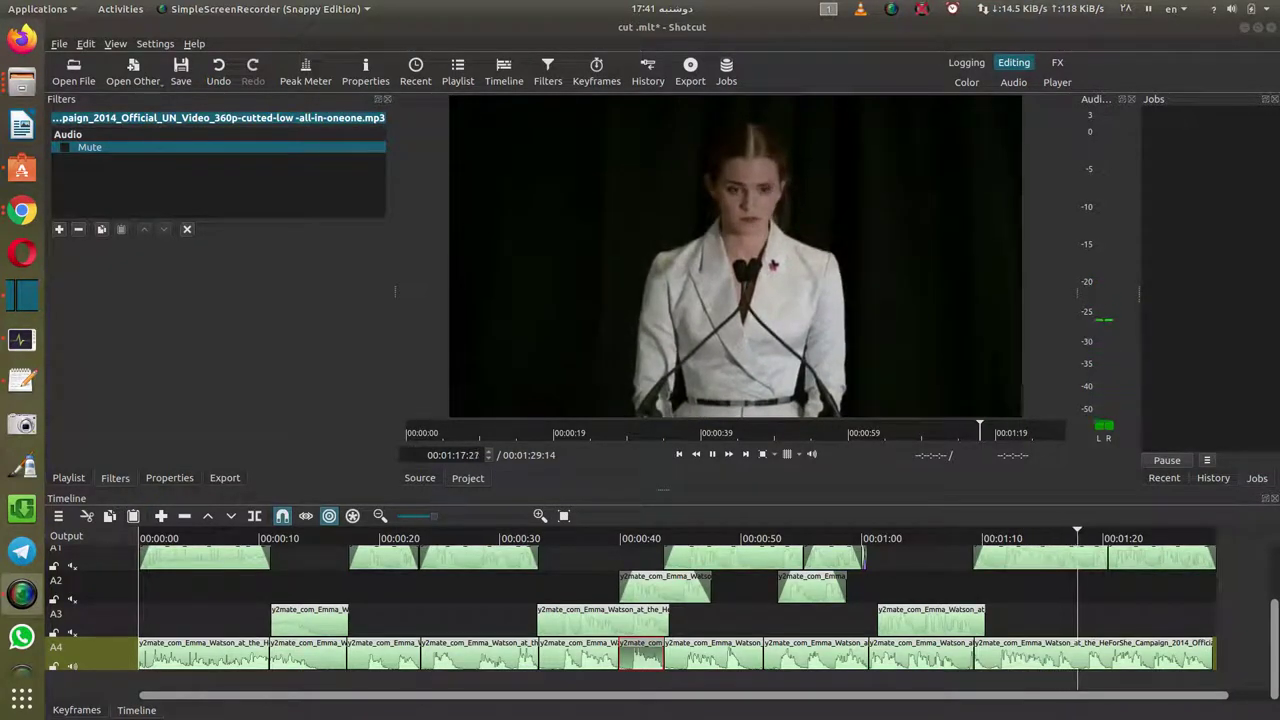
click(935, 432)
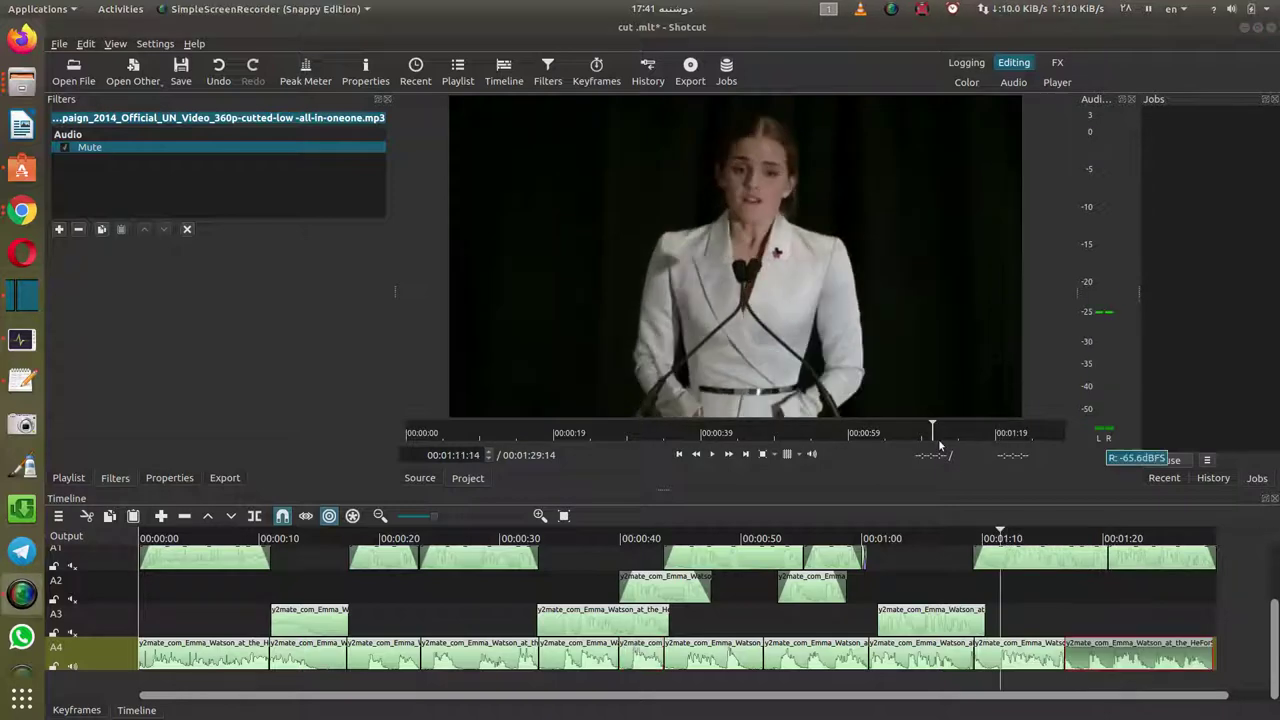
click(713, 454)
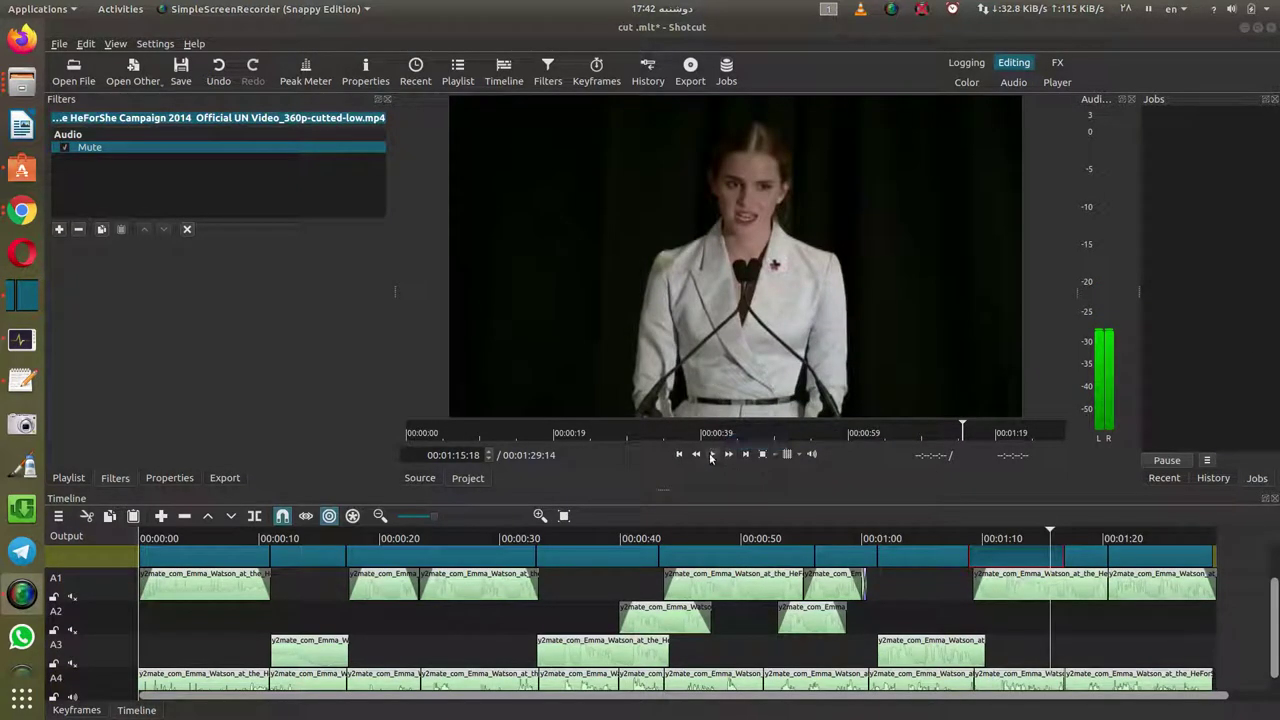
click(712, 455)
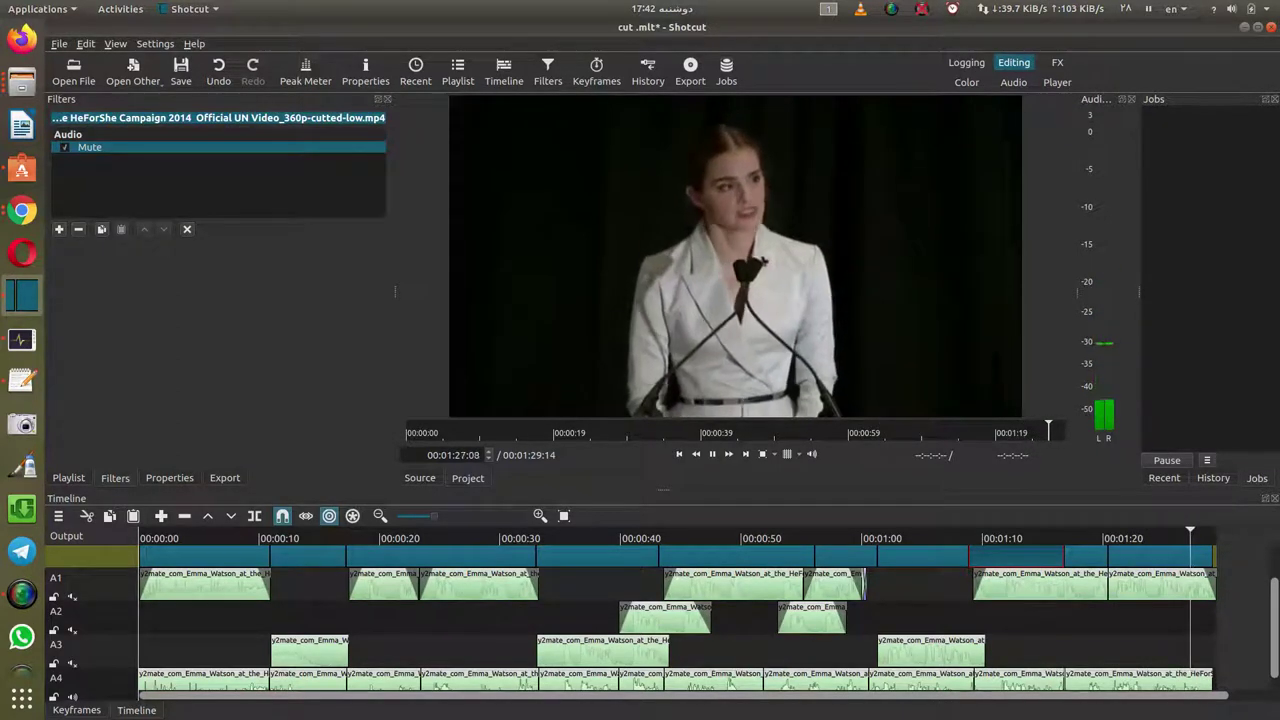
click(1195, 680)
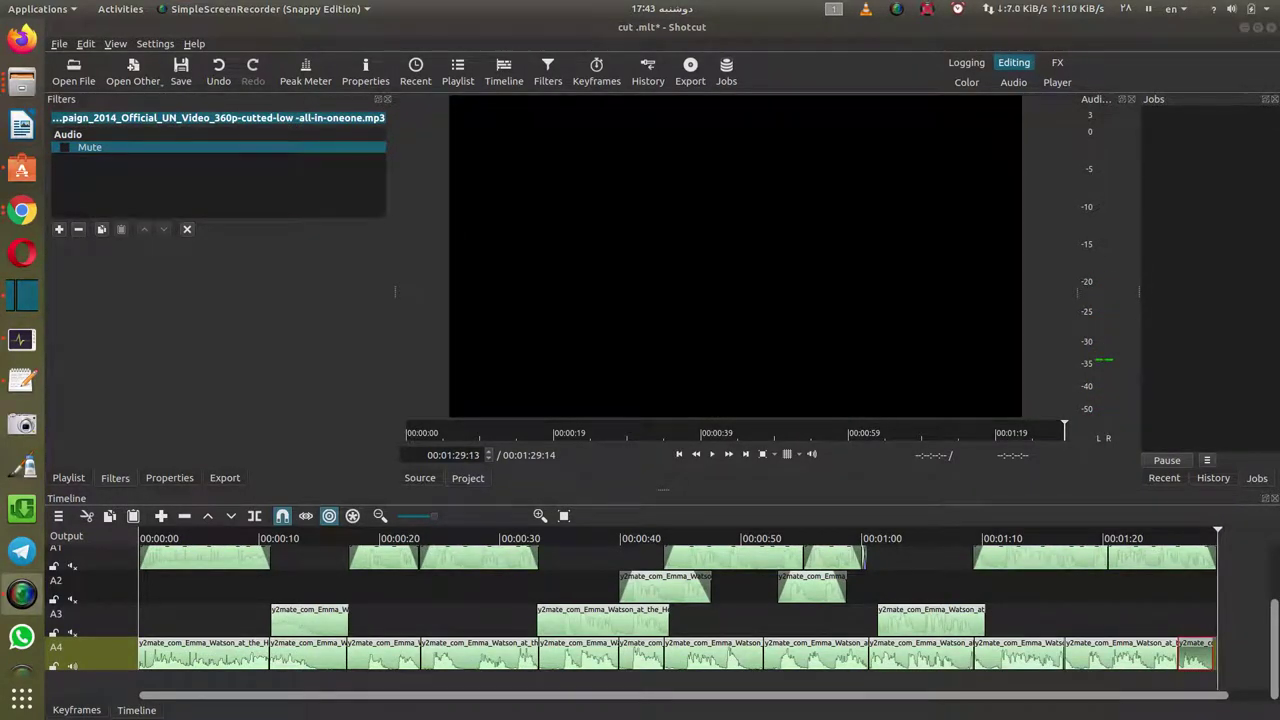
- Export the timeline with the YouTube preset as "Um Music AI test .mp4" in the Music Intro folder, accepting the missing-files warning
key(ctrl+e)
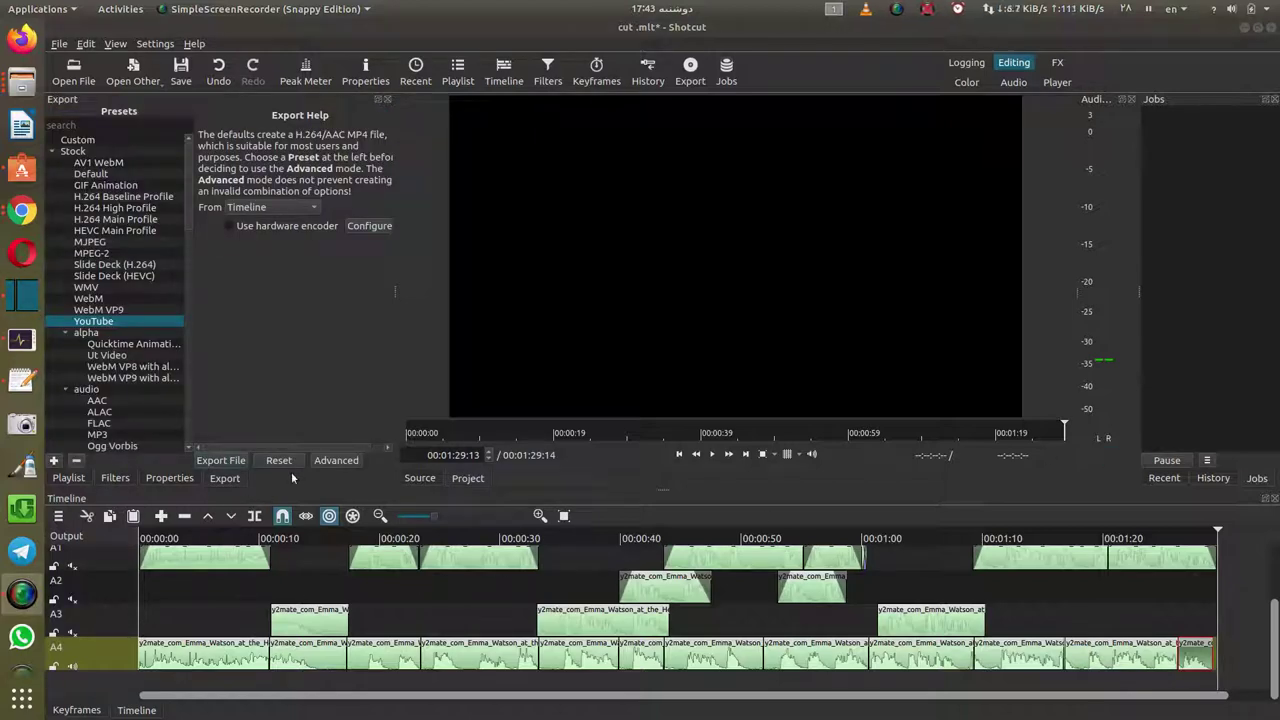
click(226, 462)
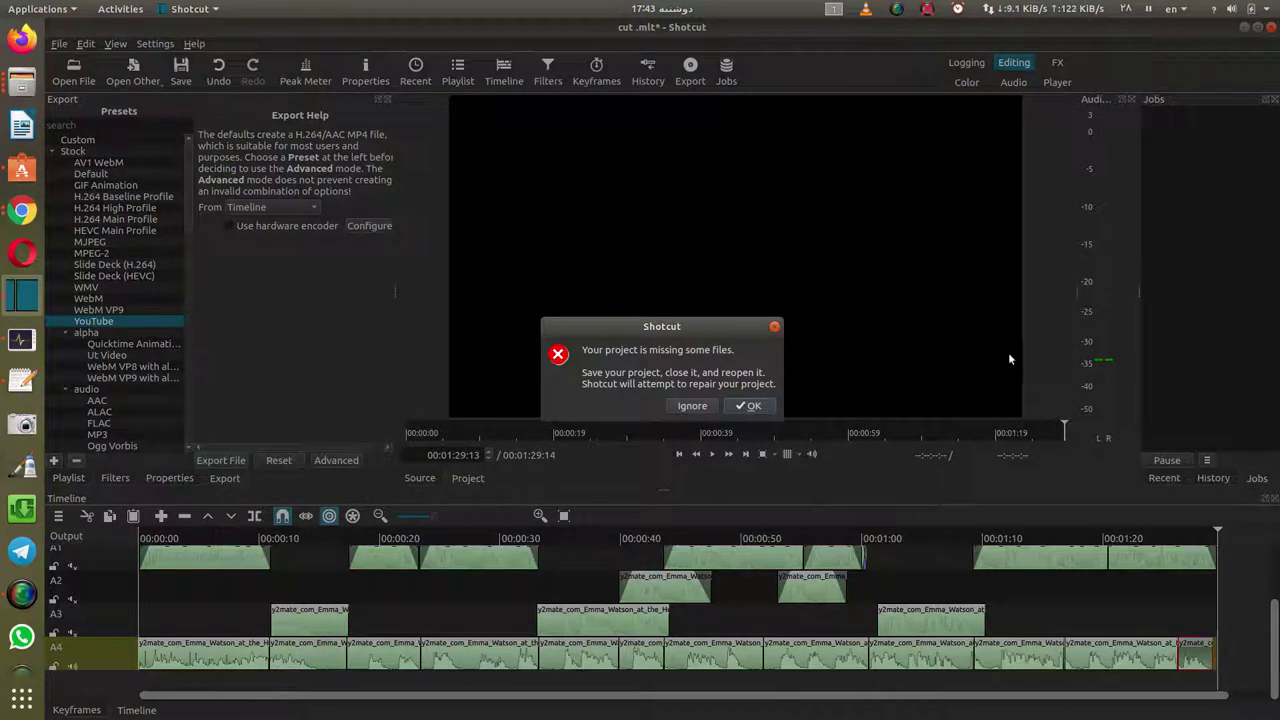
click(752, 406)
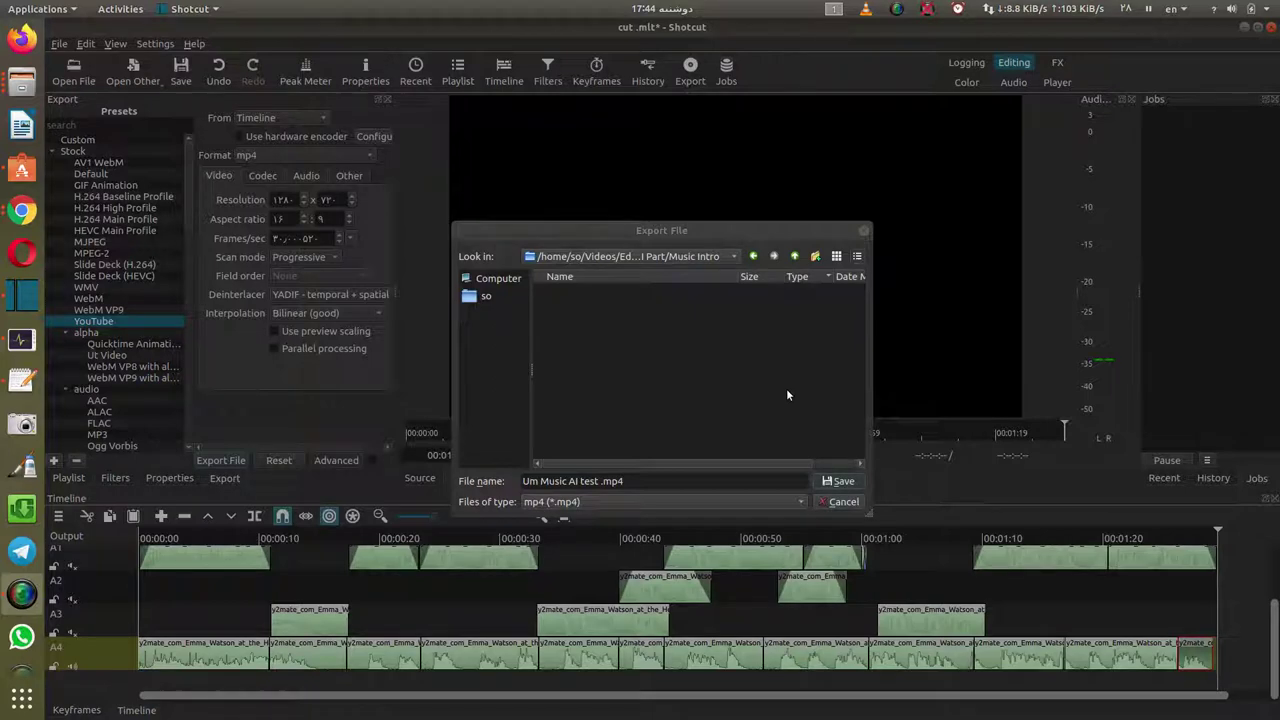
key(Return)
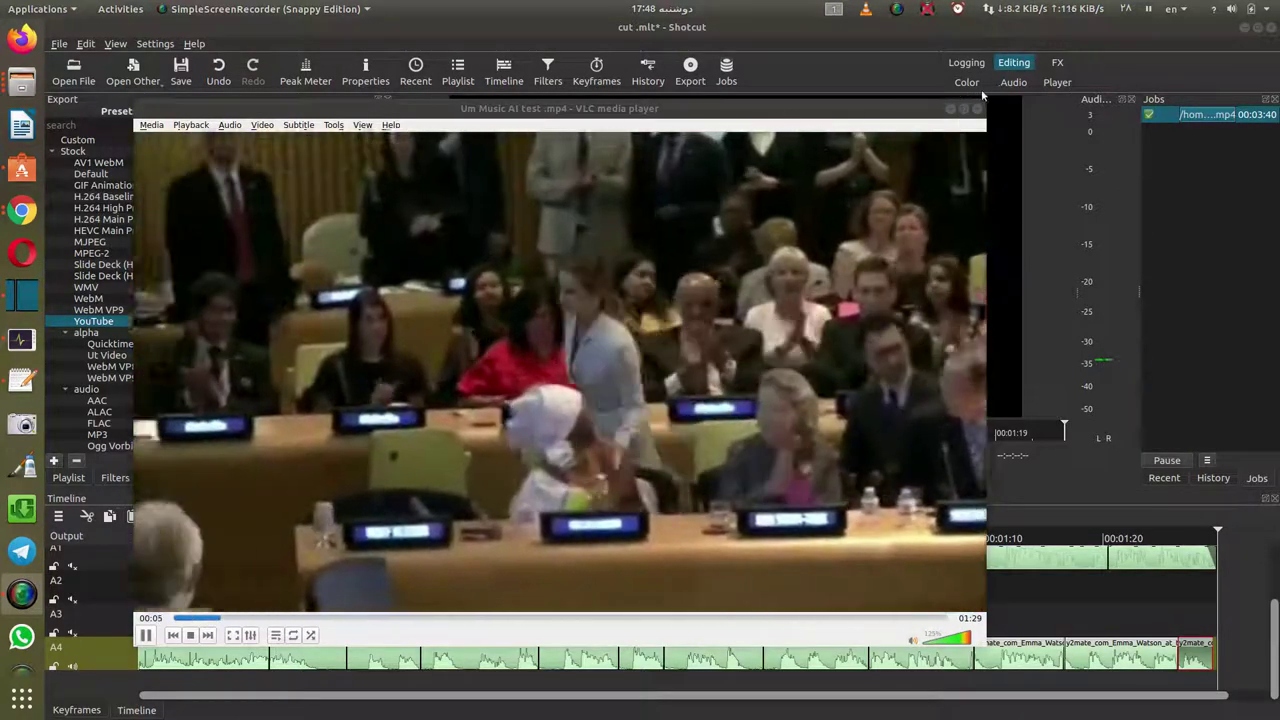
- Shrink and reposition the VLC window playing "Um Music AI test .mp4", and watch the exported video in full screen
drag(986, 256, 858, 256)
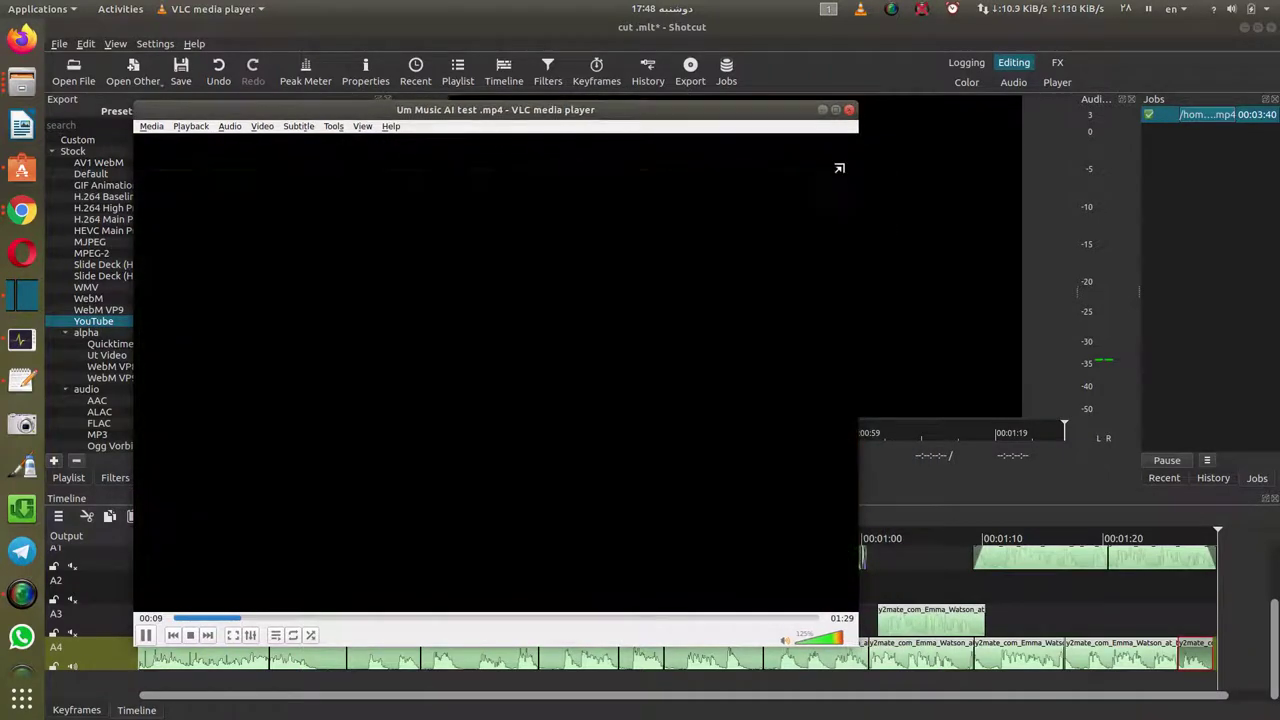
drag(857, 104, 829, 229)
drag(680, 233, 635, 111)
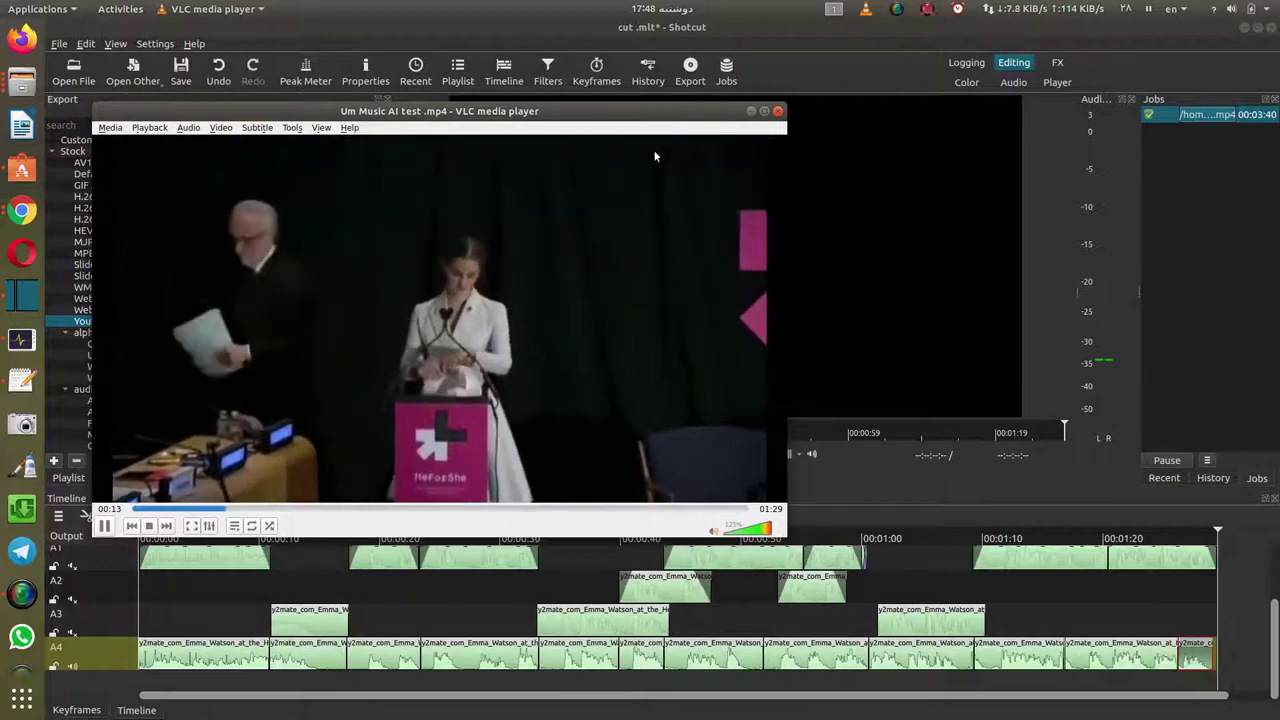
drag(637, 113, 663, 95)
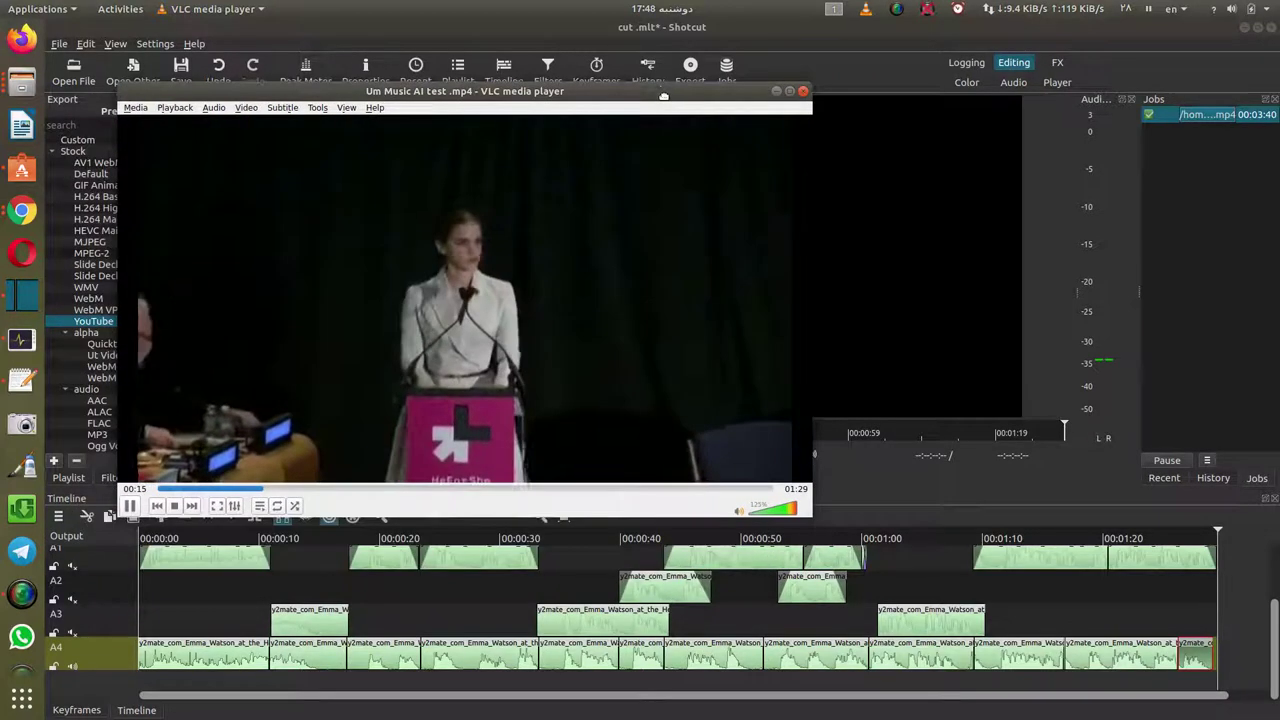
double_click(618, 260)
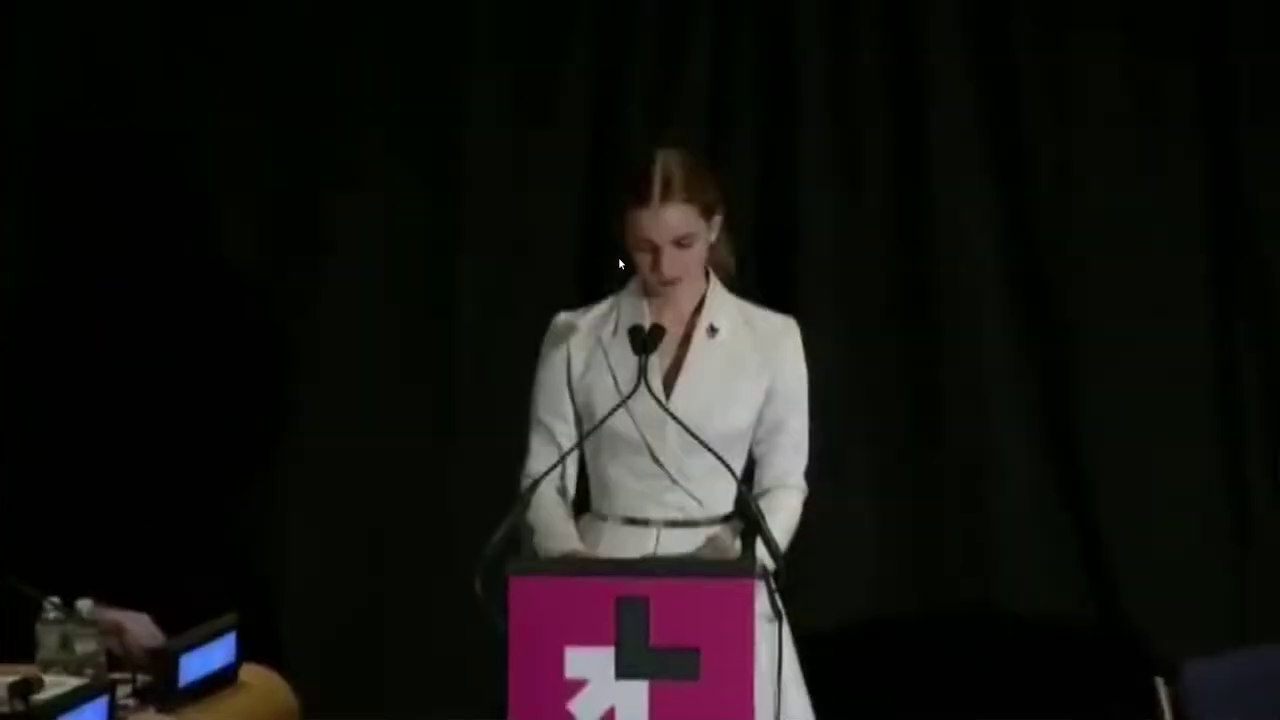